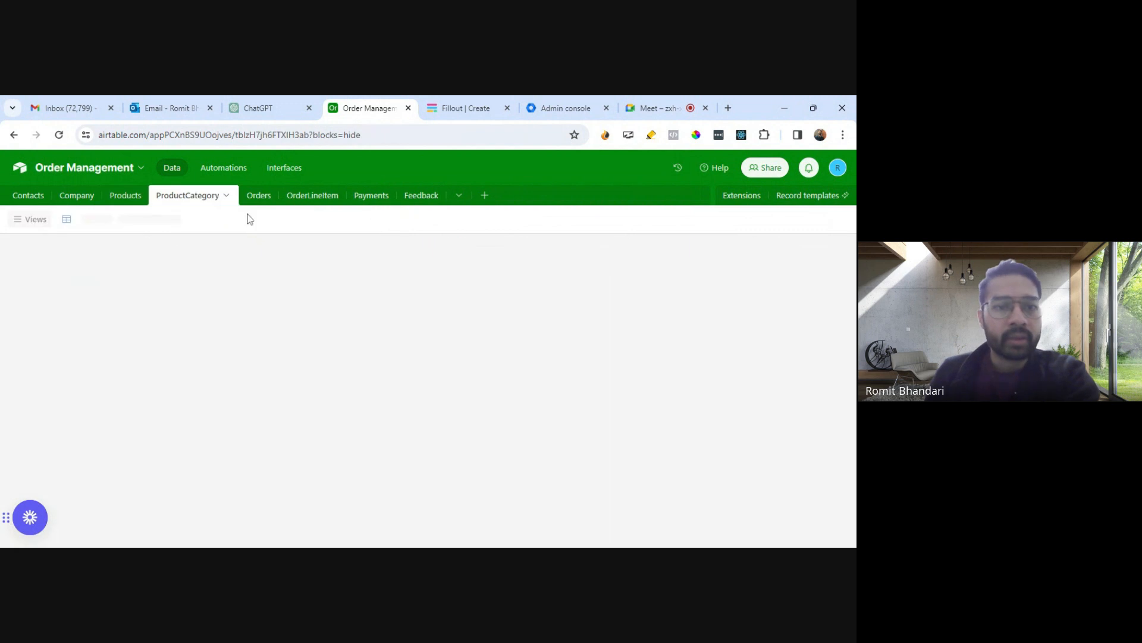
# - Review the Orders, OrderLineItem, Payments and Feedback tables of the Order Management base
pyautogui.click(259, 195)
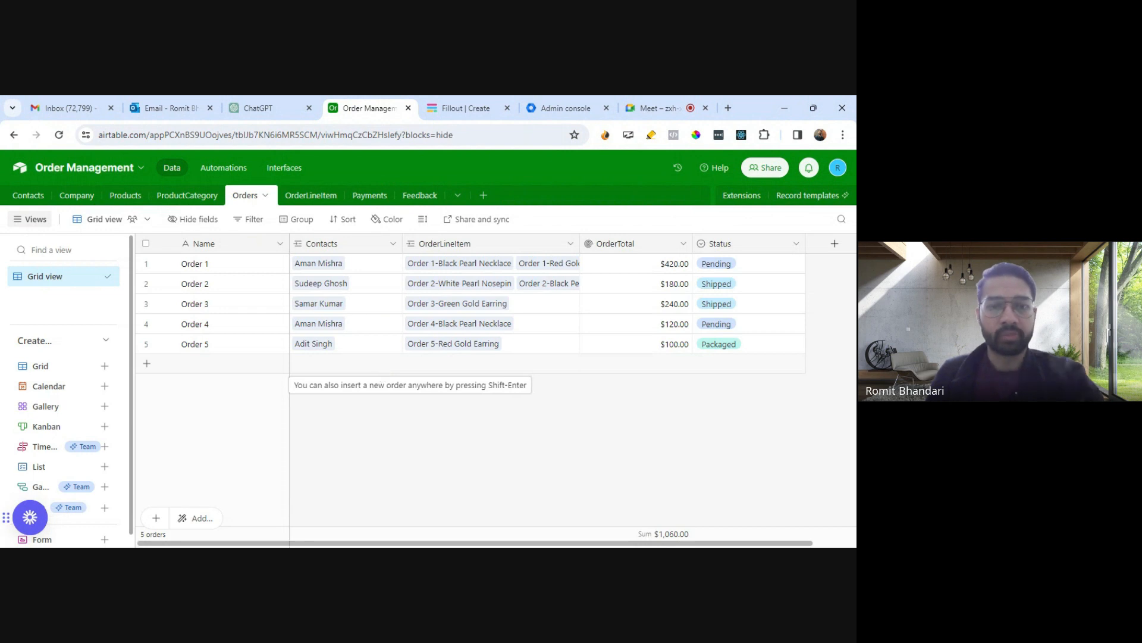
pyautogui.click(315, 197)
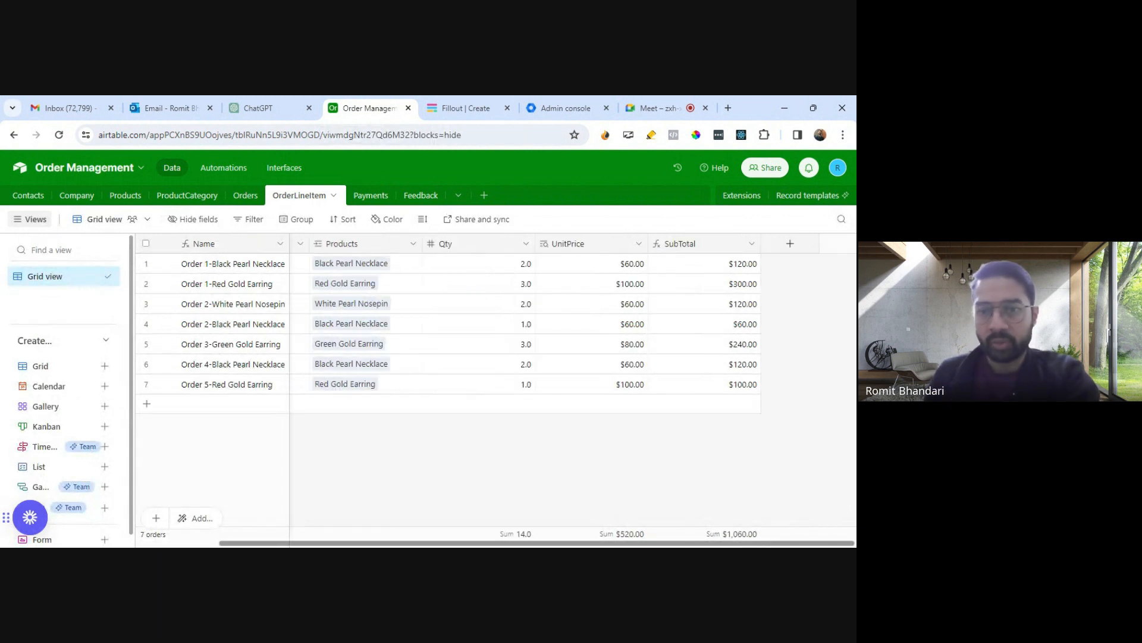
pyautogui.click(370, 195)
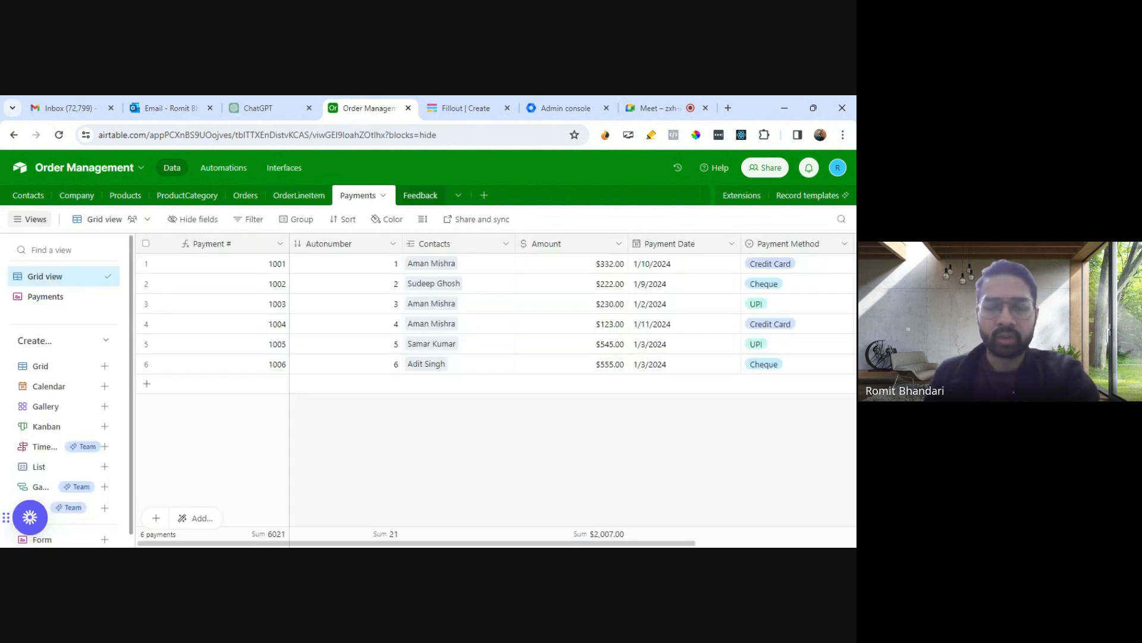
pyautogui.click(420, 196)
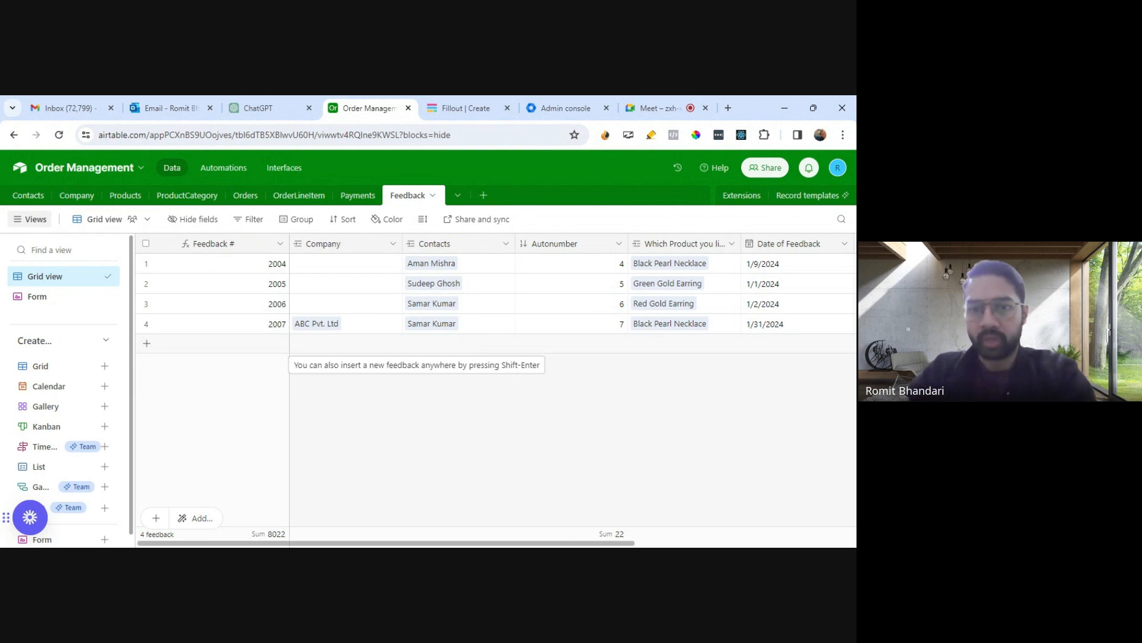
pyautogui.hscroll(5, 604, 417)
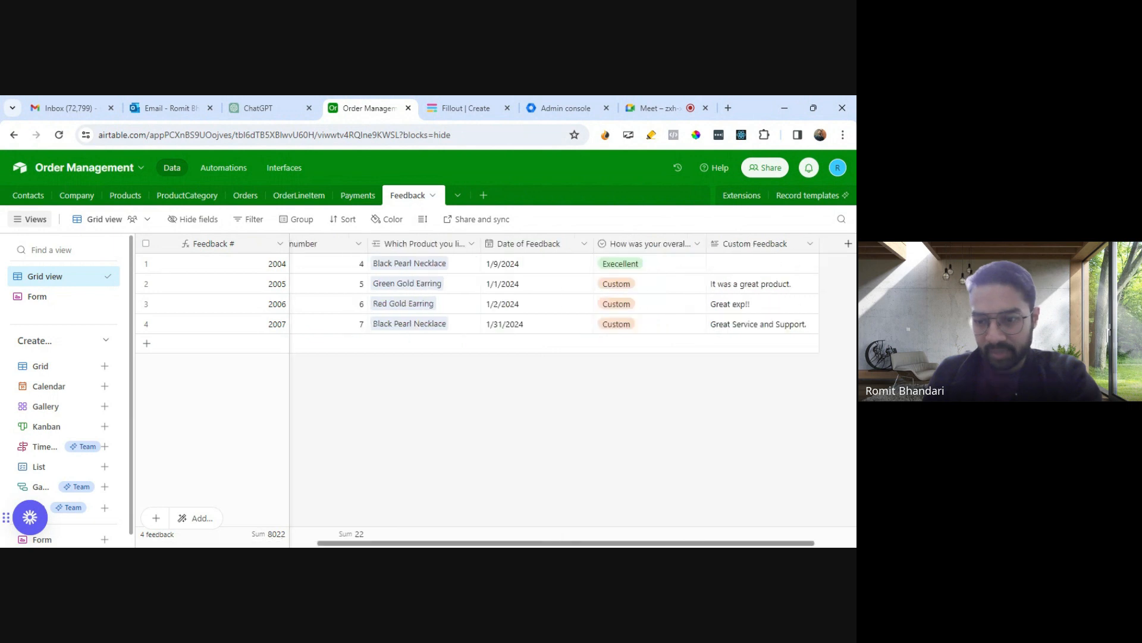
pyautogui.hscroll(-5, 523, 413)
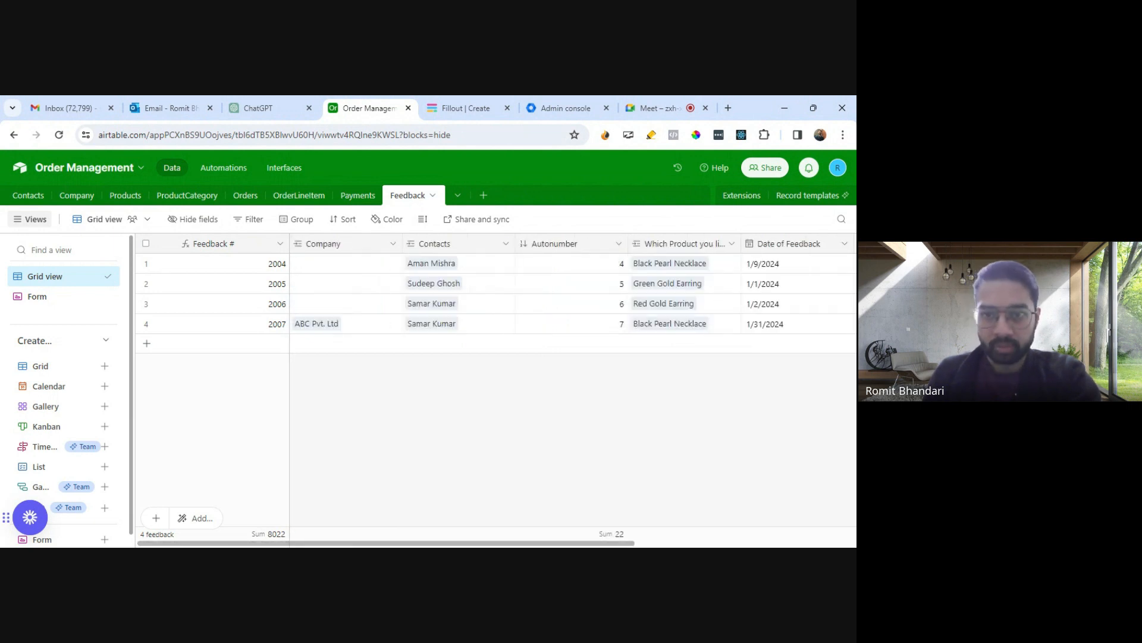
pyautogui.hscroll(5, 602, 455)
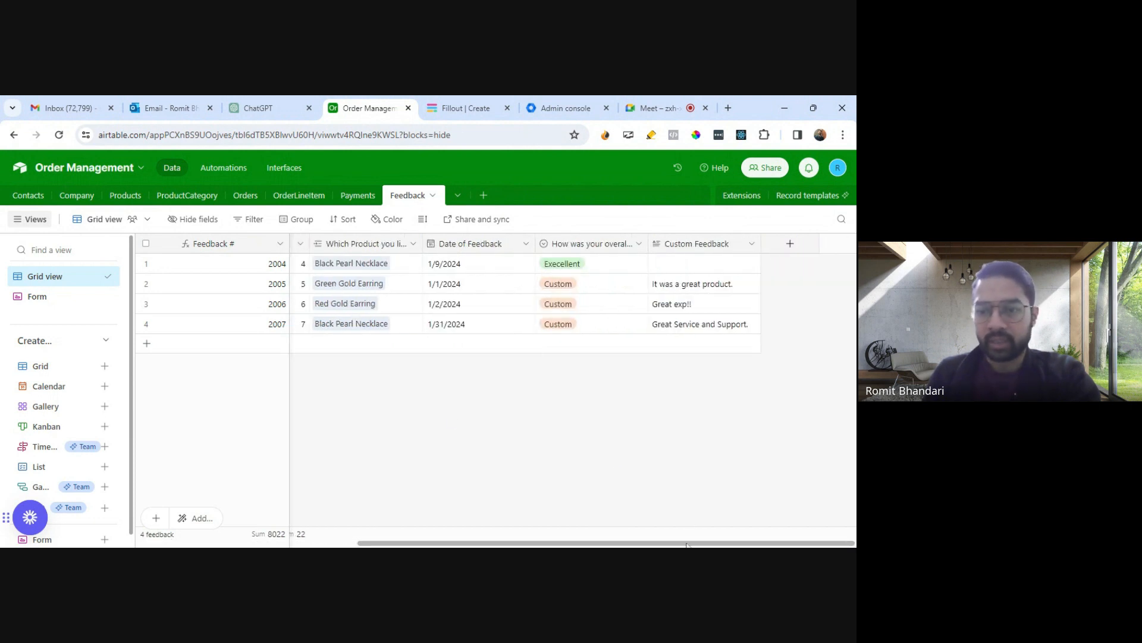
pyautogui.moveTo(690, 543); pyautogui.dragTo(773, 526)
pyautogui.moveTo(684, 543); pyautogui.dragTo(345, 487)
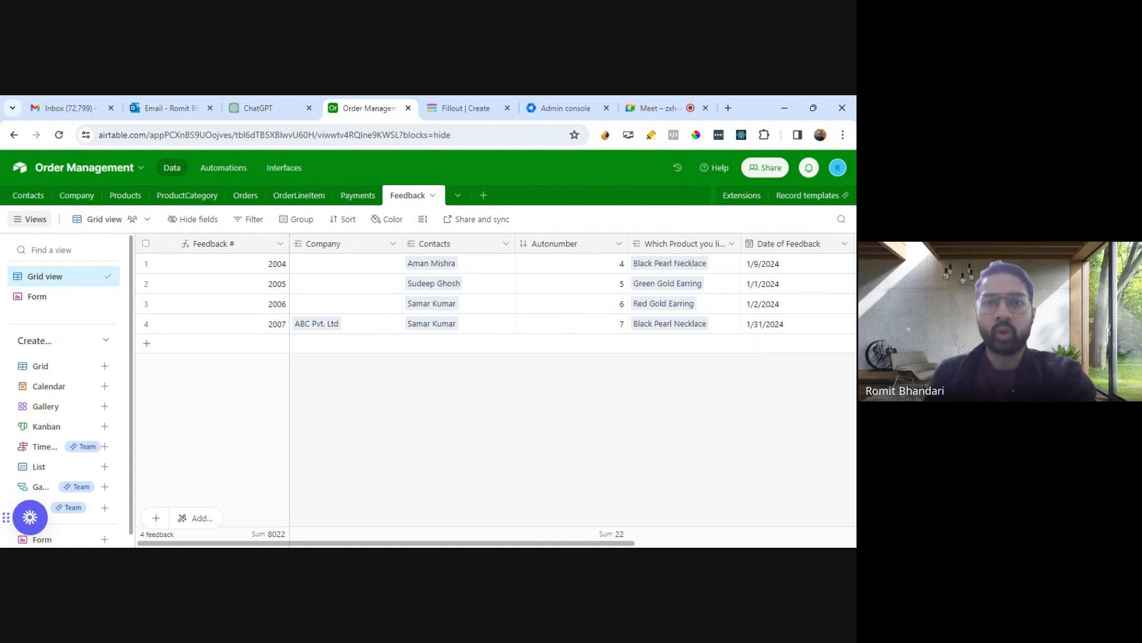
# - Start a new Fillout form using the Connect option with an Airtable form integration
pyautogui.click(476, 111)
pyautogui.click(72, 181)
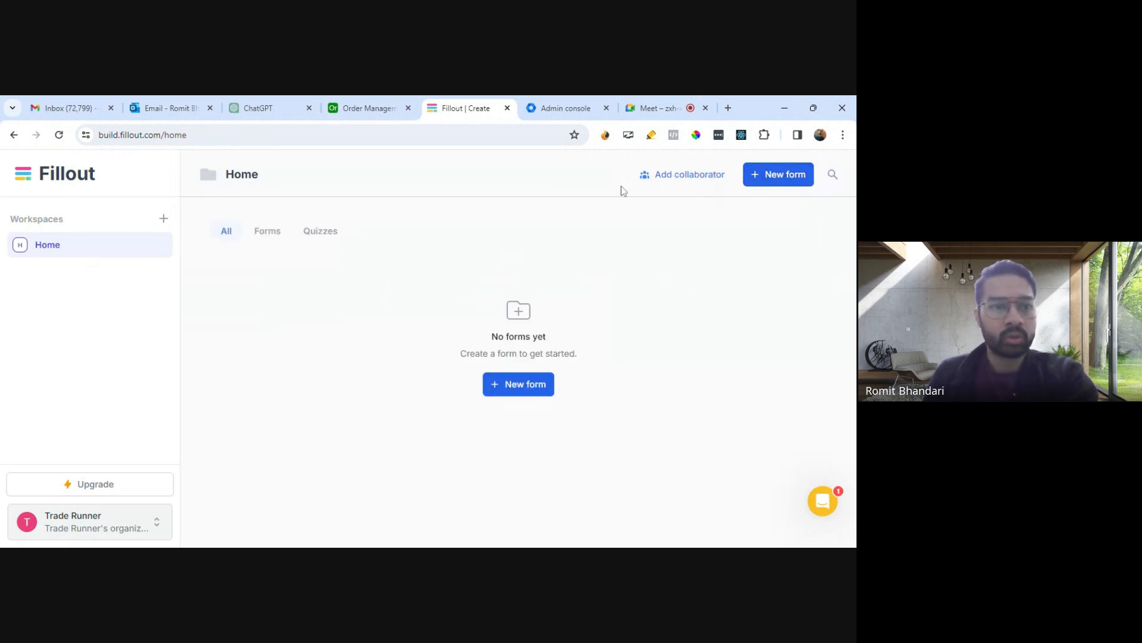
pyautogui.click(776, 174)
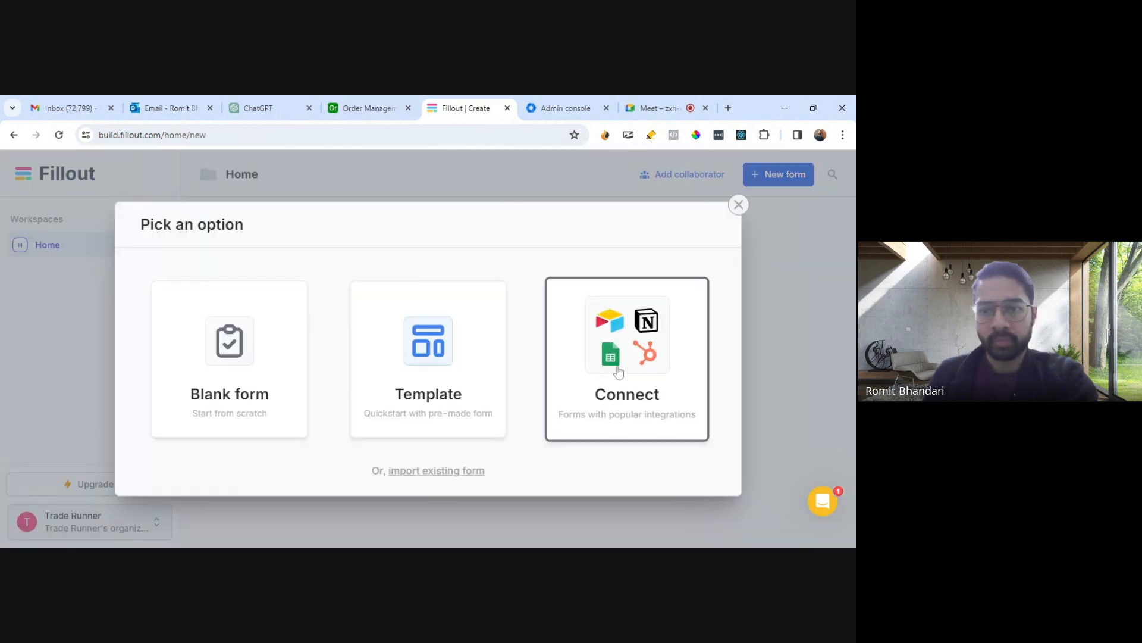
pyautogui.click(619, 372)
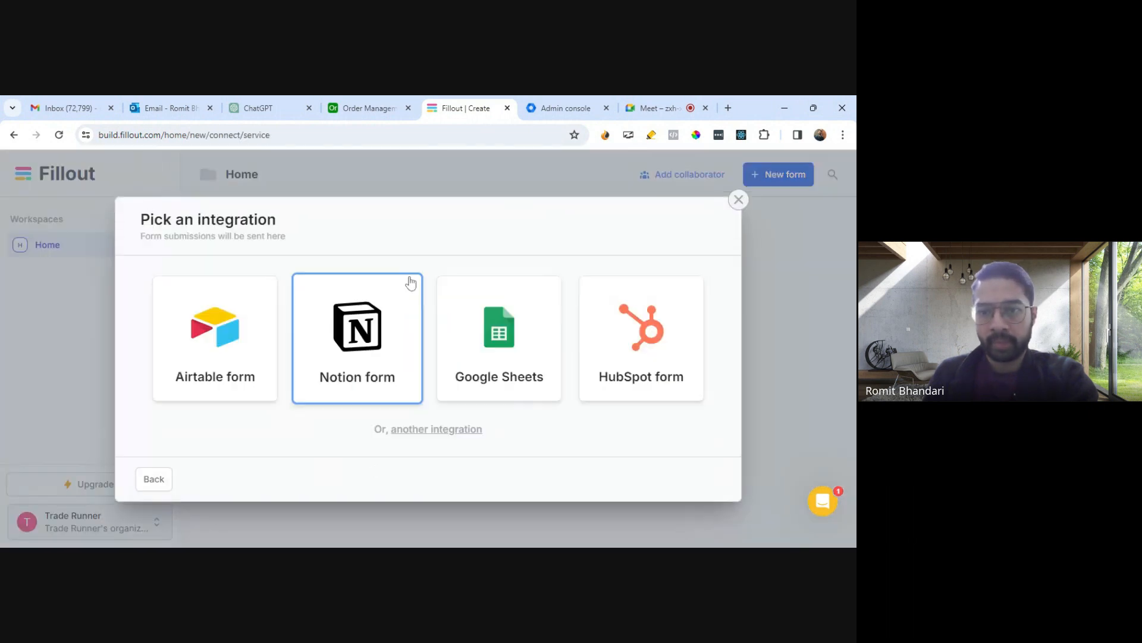
pyautogui.click(206, 341)
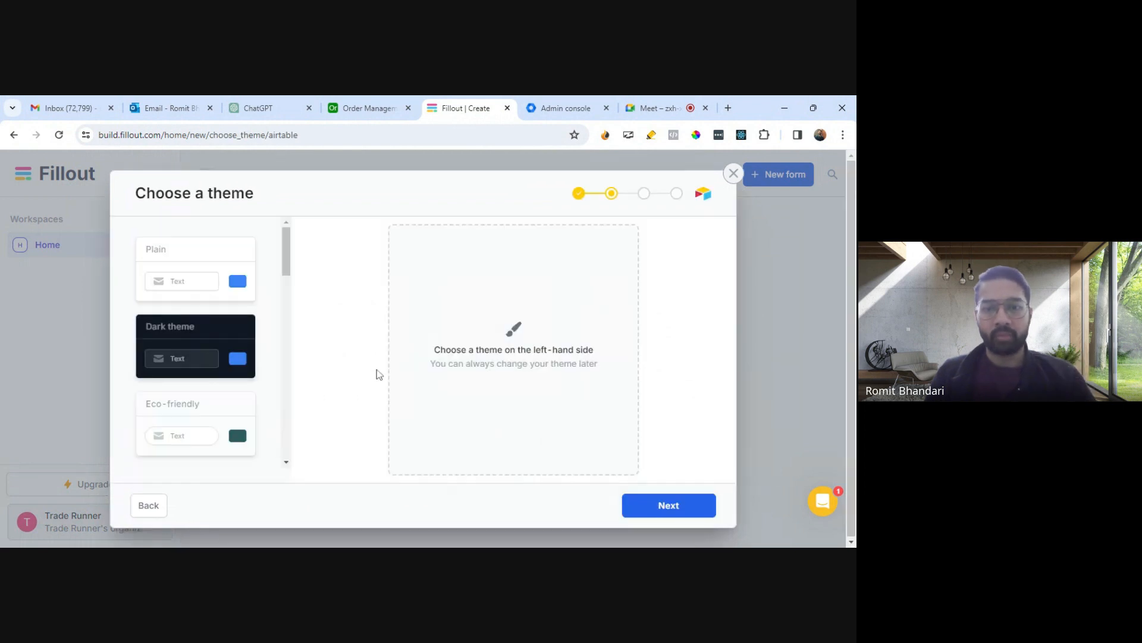
# - Pick the Plain theme for the form after browsing the other available themes
pyautogui.click(212, 291)
pyautogui.click(688, 495)
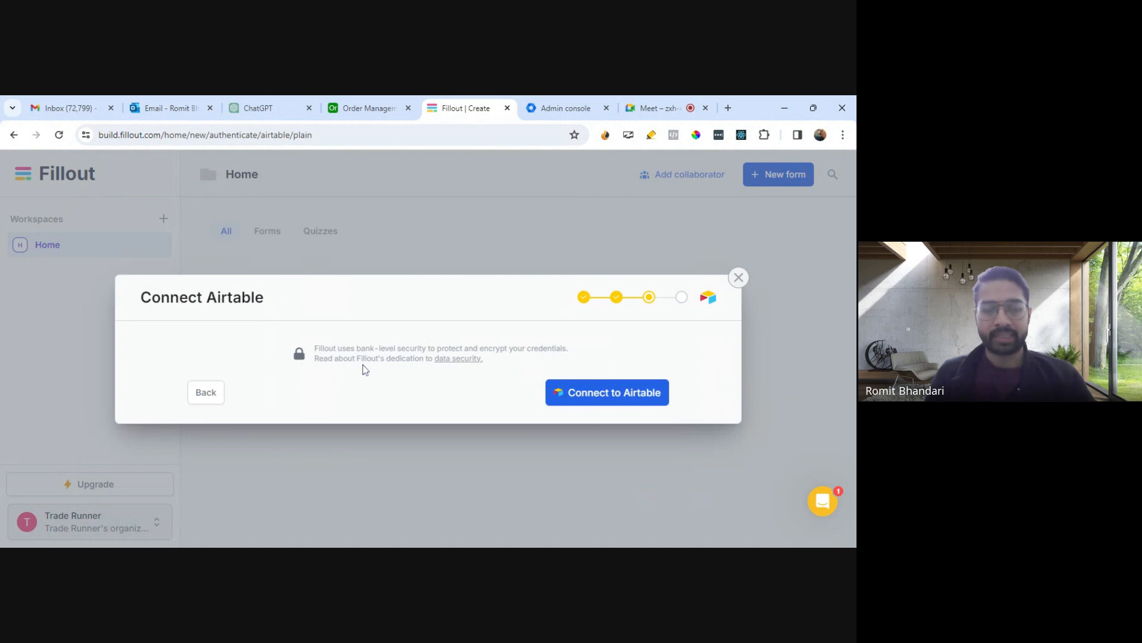
pyautogui.click(203, 393)
pyautogui.scroll(-3, 217, 357)
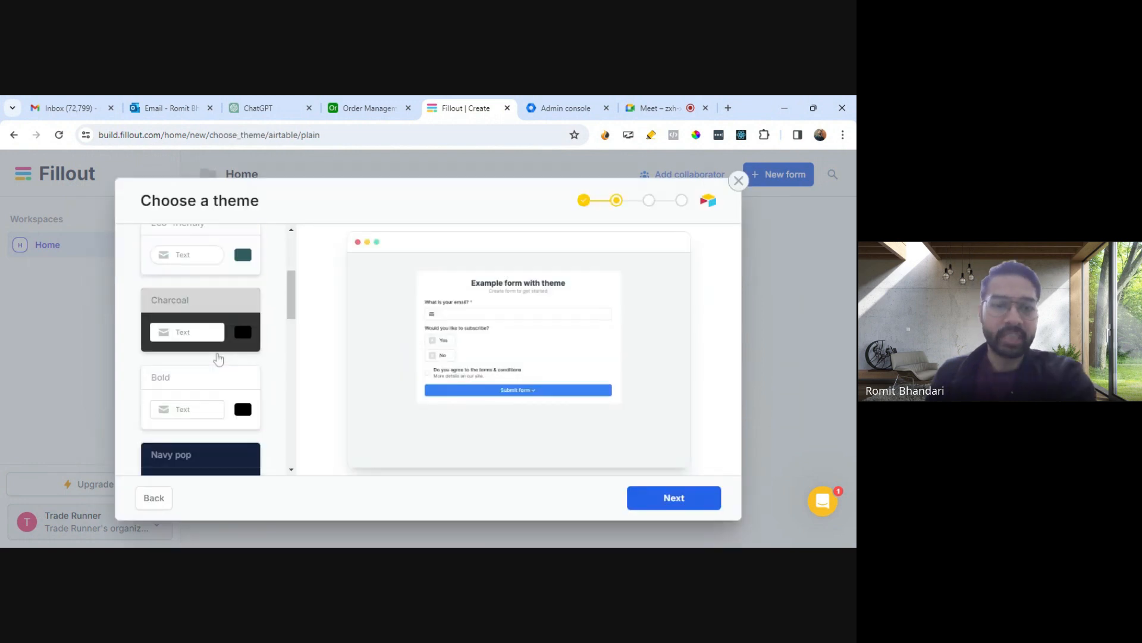
pyautogui.scroll(-4, 218, 357)
pyautogui.scroll(-3, 217, 357)
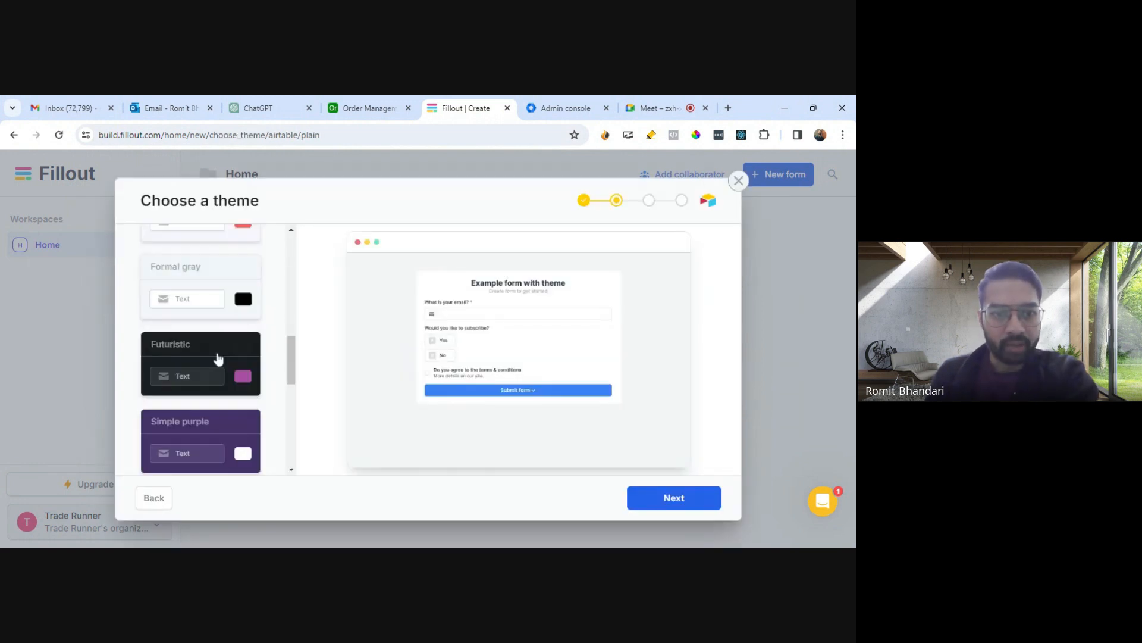
pyautogui.scroll(4, 218, 357)
pyautogui.scroll(-8, 218, 357)
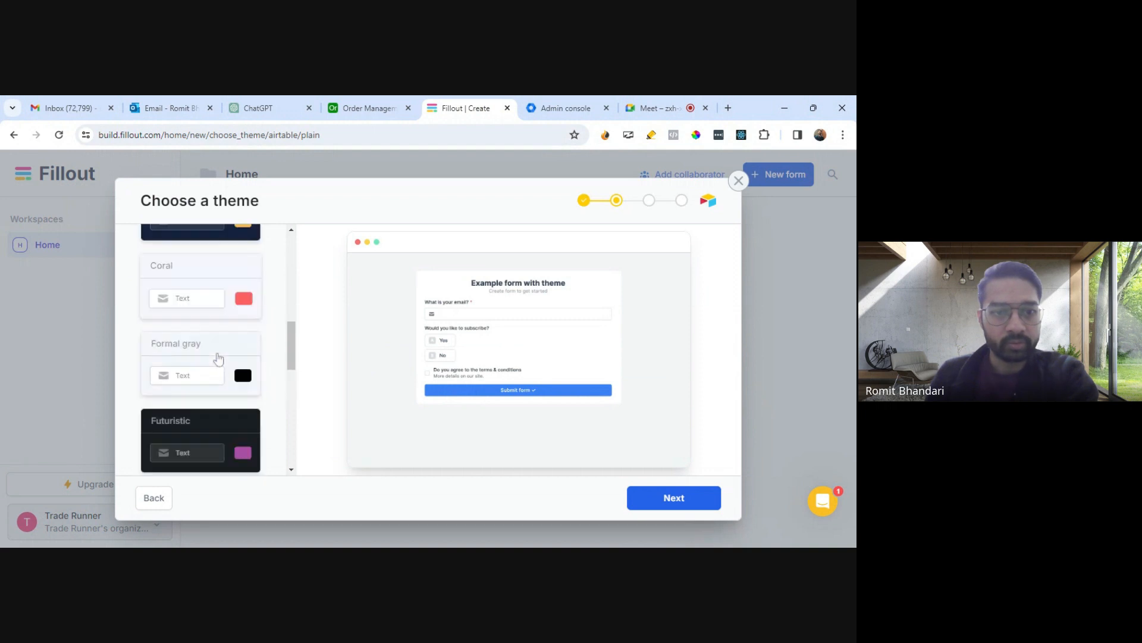
pyautogui.scroll(10, 218, 357)
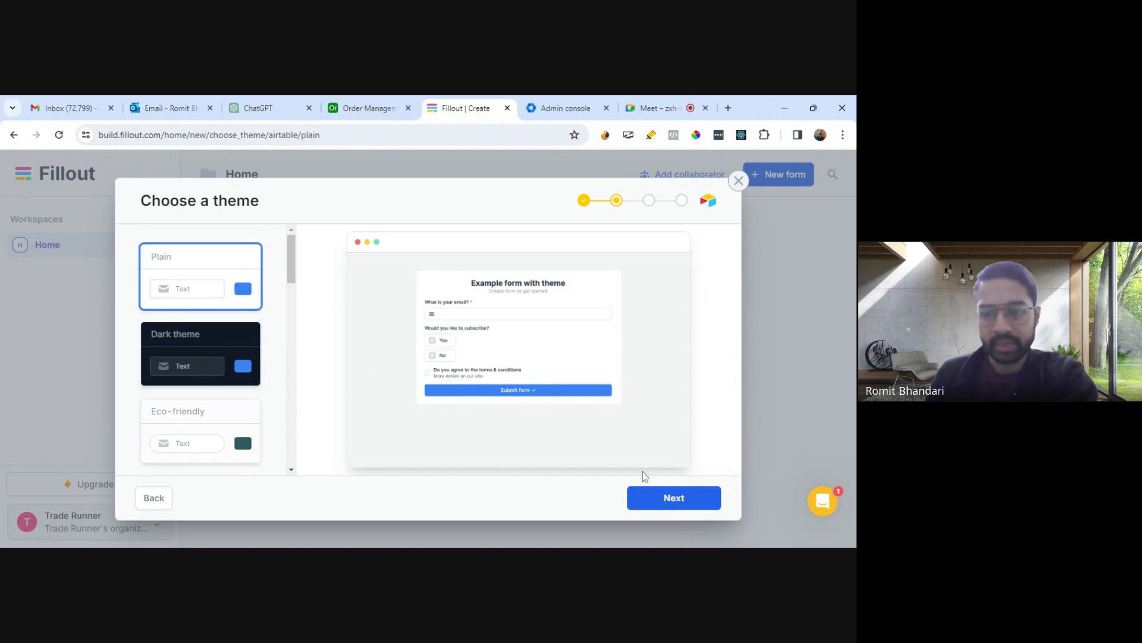
# - Connect Fillout to Airtable, granting access to the Order Management base
pyautogui.click(656, 497)
pyautogui.click(588, 401)
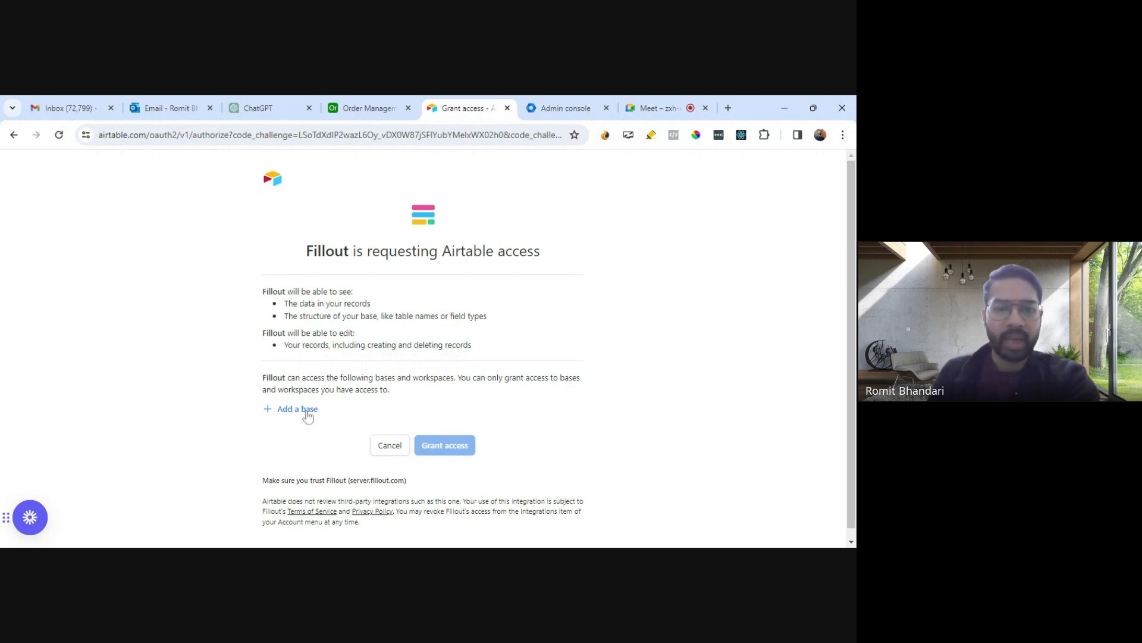
pyautogui.click(306, 410)
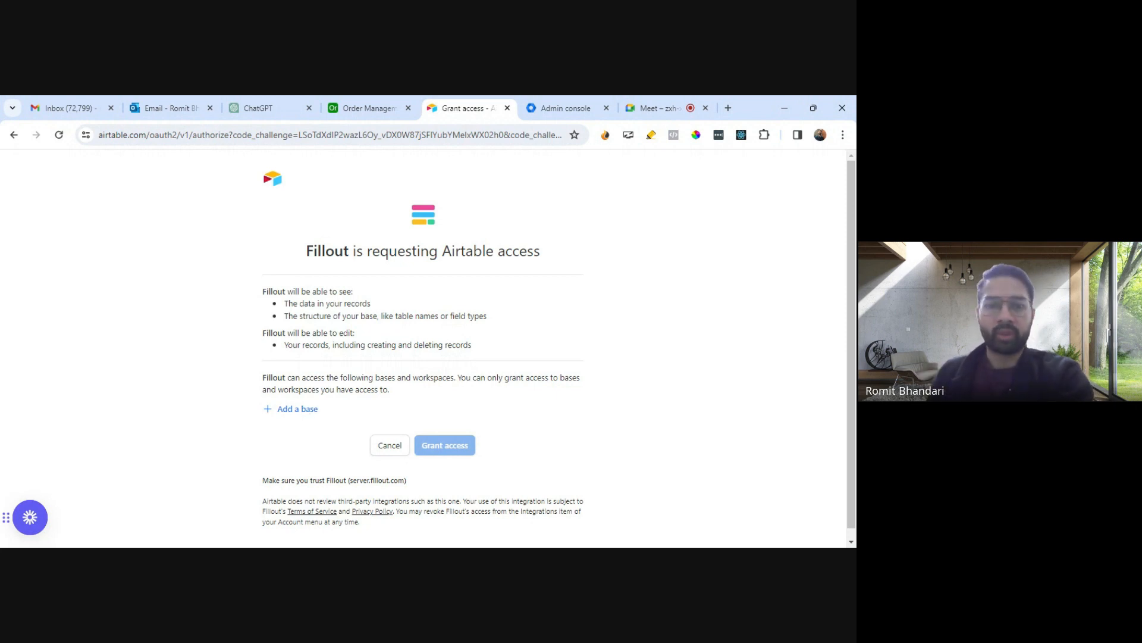
pyautogui.scroll(-3, 359, 369)
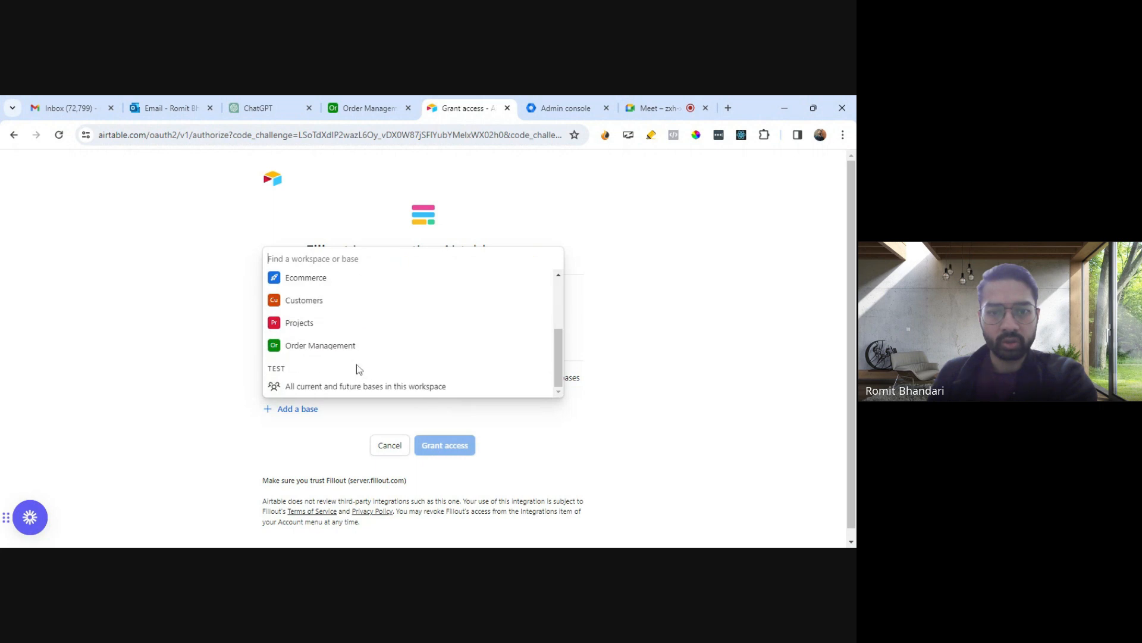
pyautogui.click(357, 344)
pyautogui.scroll(-1, 470, 425)
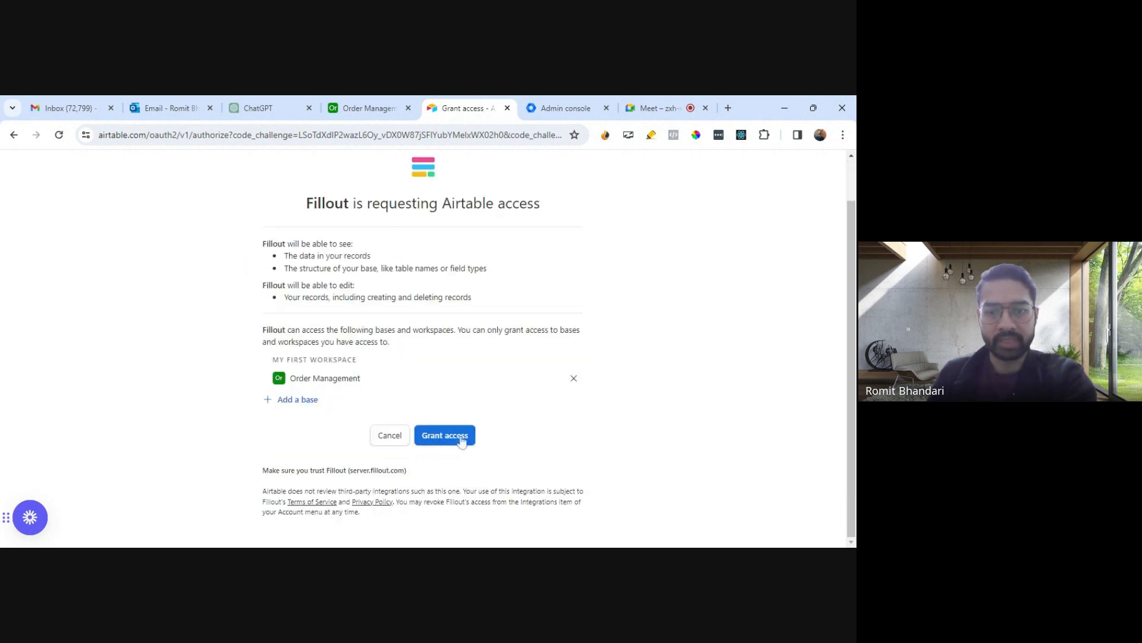
pyautogui.click(454, 436)
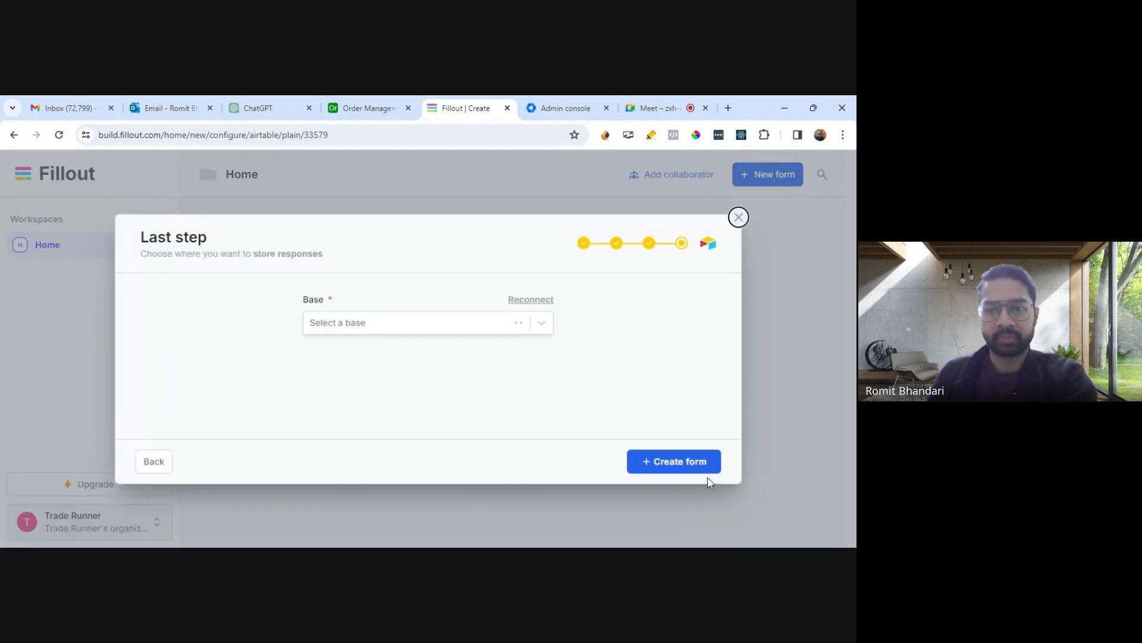
# - Choose the Order Management base and the Feedback table to store responses, and create the form
pyautogui.click(448, 323)
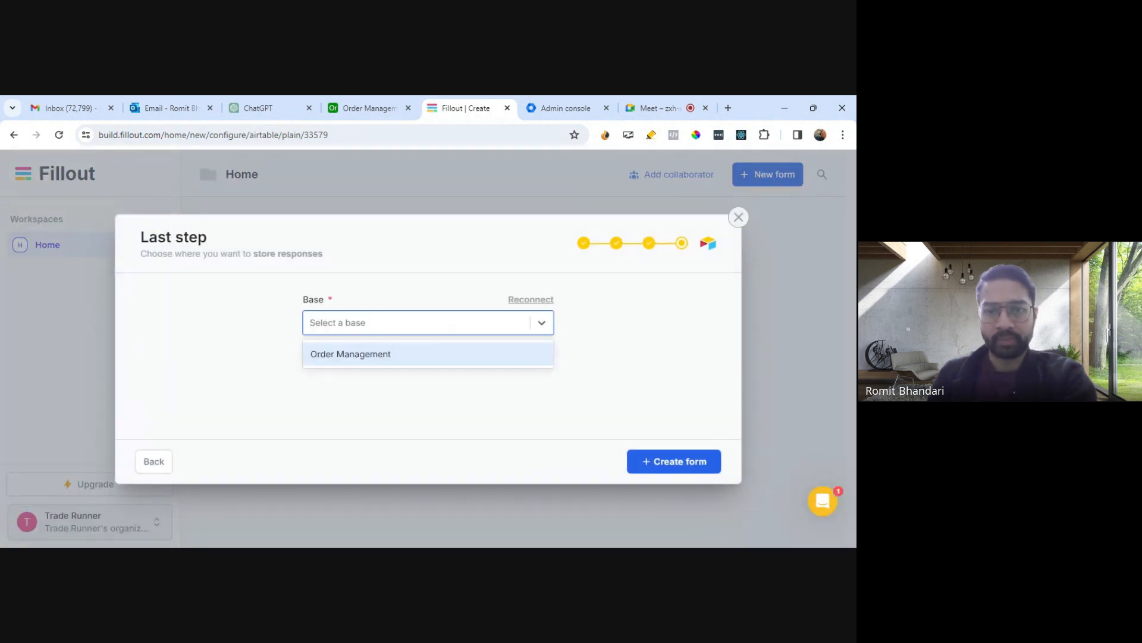
pyautogui.click(401, 361)
pyautogui.click(444, 391)
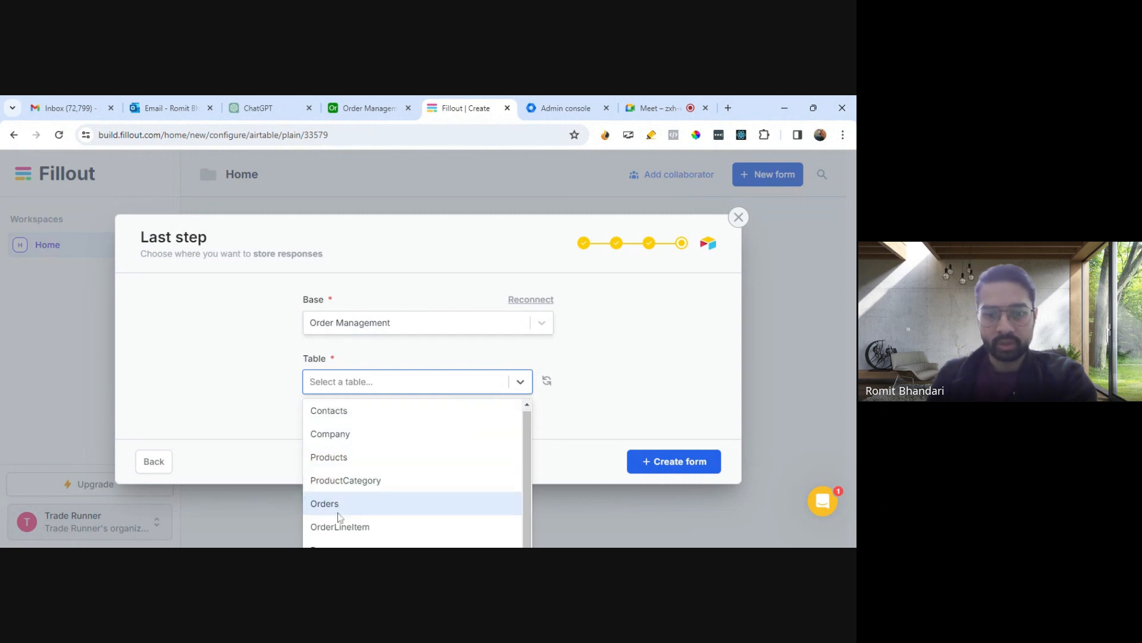
pyautogui.click(508, 525)
pyautogui.click(374, 386)
pyautogui.scroll(-1, 386, 515)
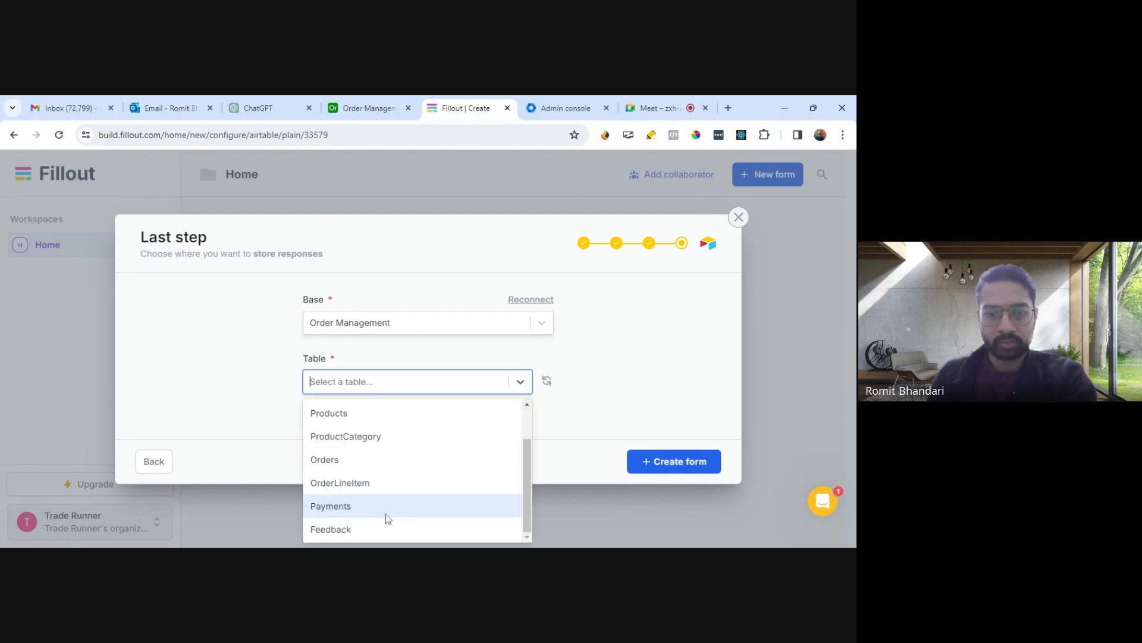
pyautogui.click(355, 530)
pyautogui.click(669, 465)
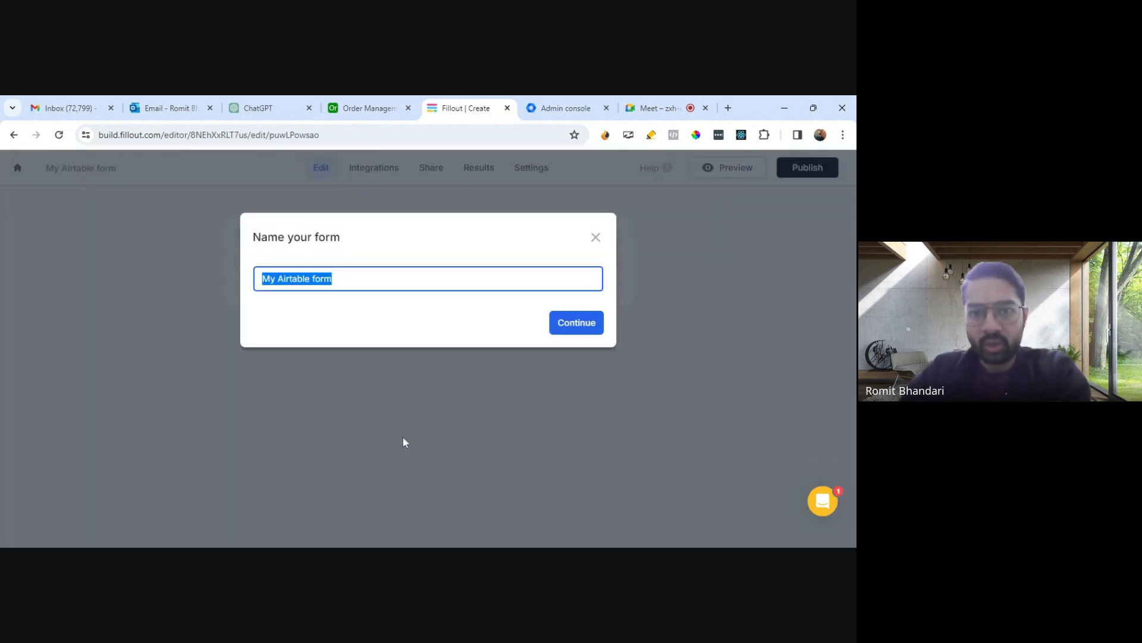
# - Name the form Feedback form and continue
pyautogui.write('Fe')
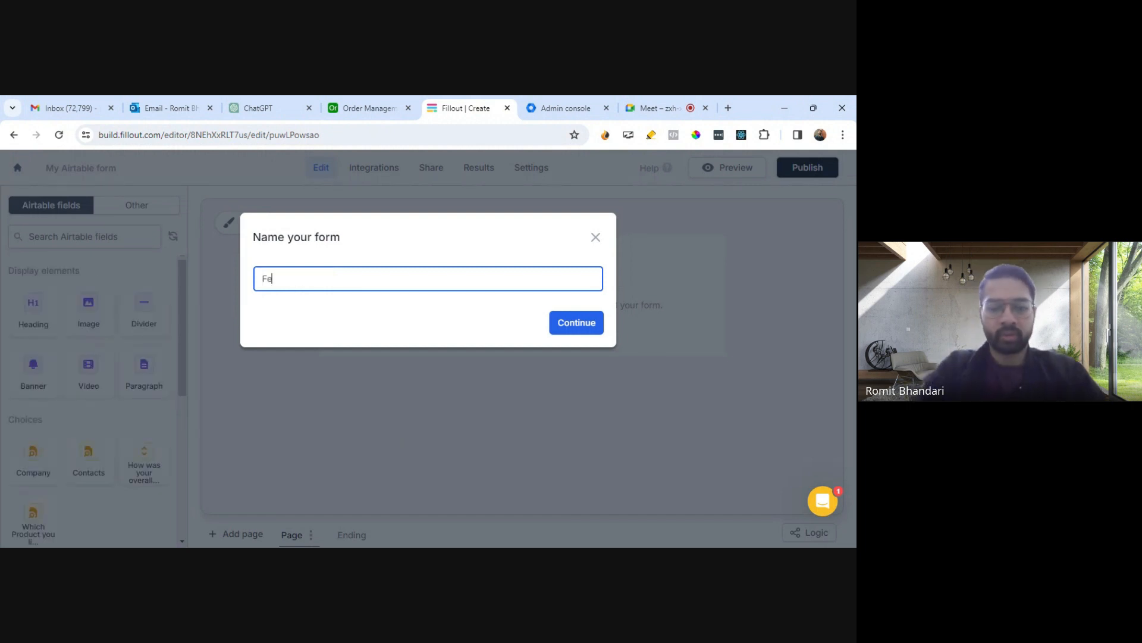
pyautogui.write('edform')
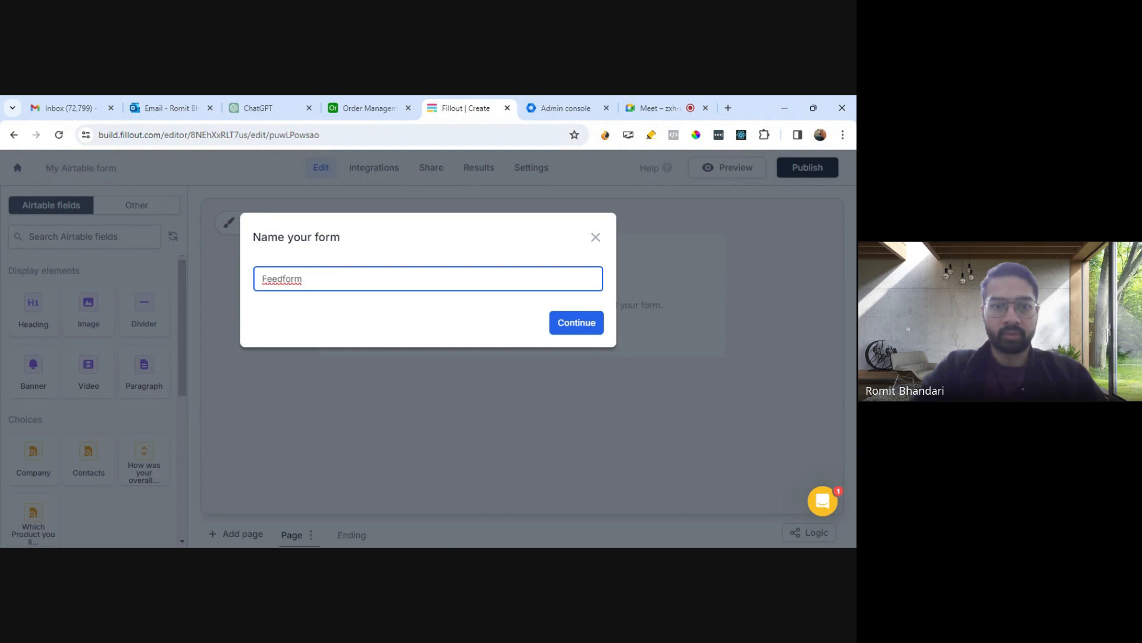
pyautogui.click(282, 279)
pyautogui.write('back')
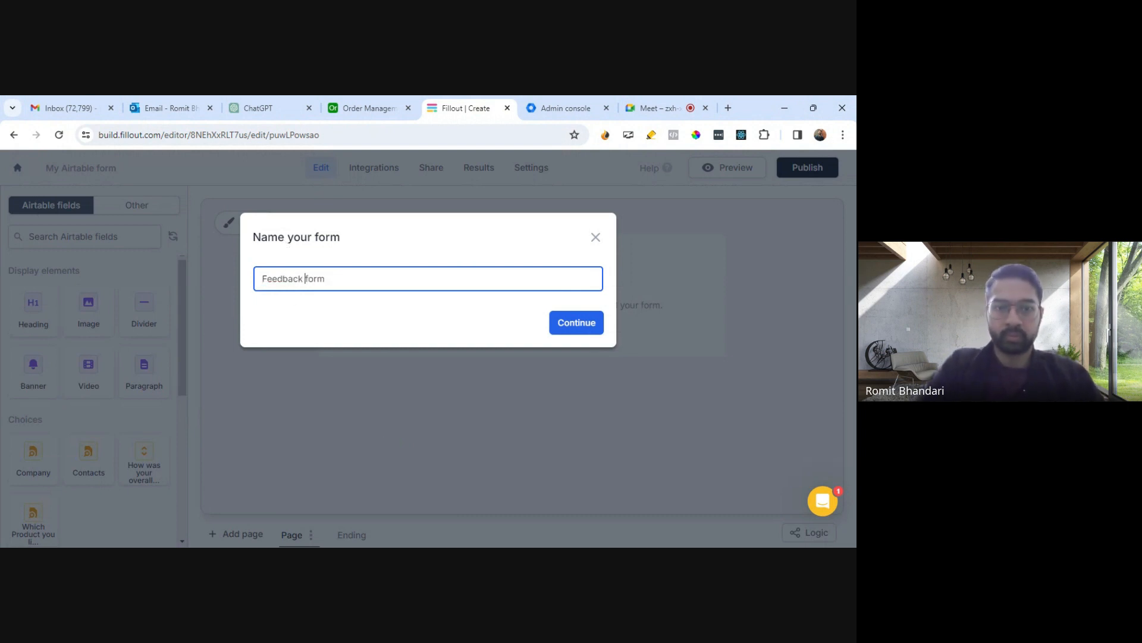
pyautogui.click(581, 321)
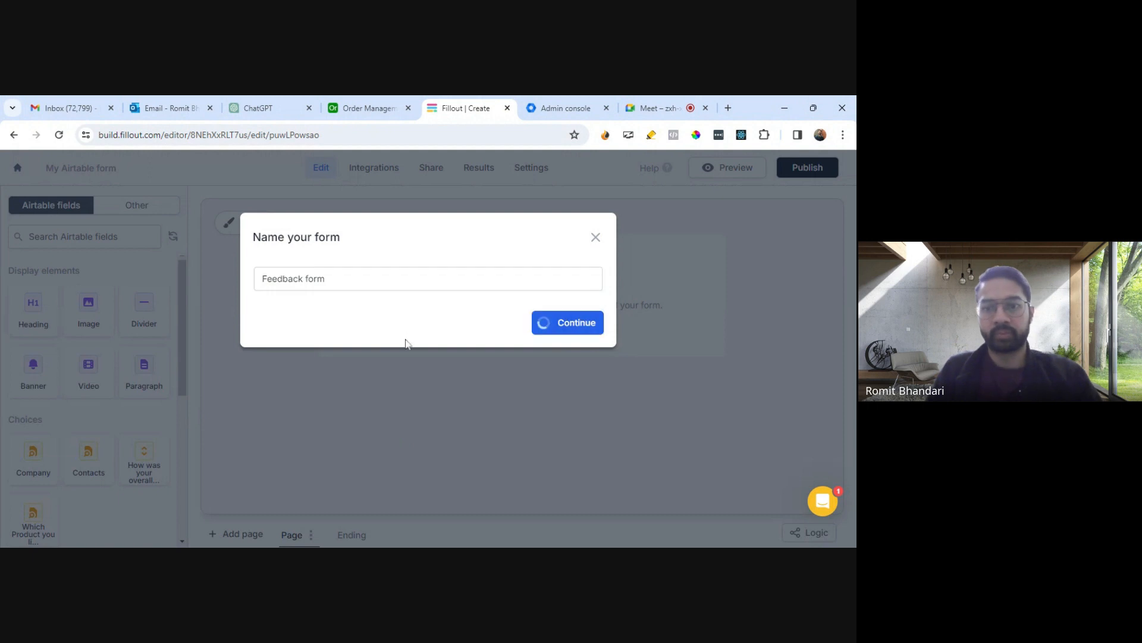
# - Add the Company field to the form page
pyautogui.scroll(-3, 132, 357)
pyautogui.scroll(3, 131, 359)
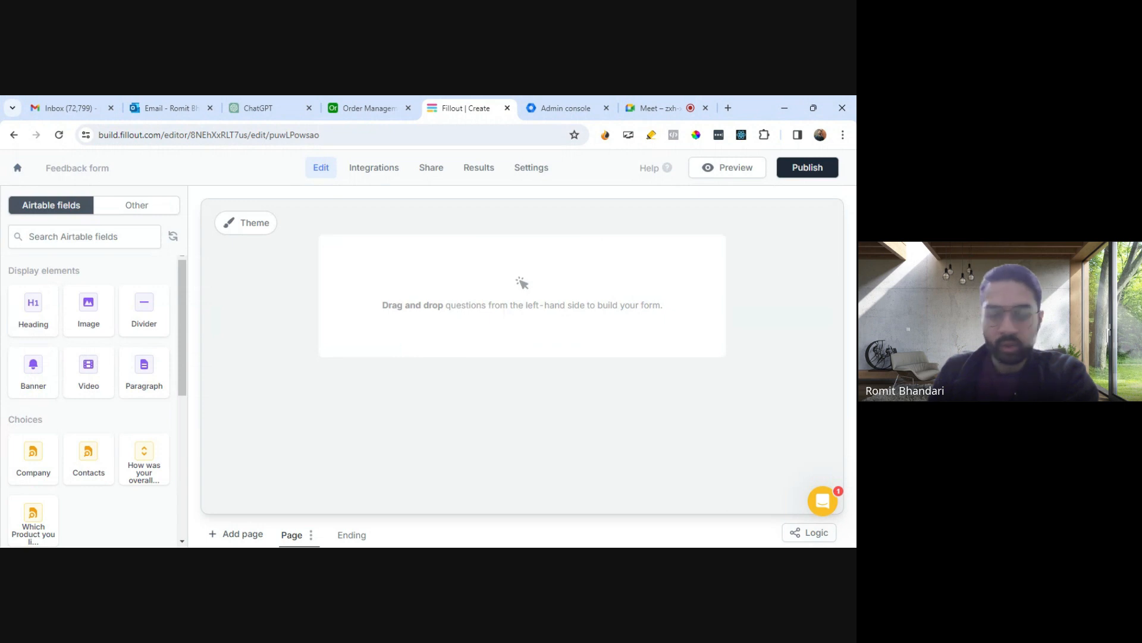
pyautogui.scroll(-3, 113, 357)
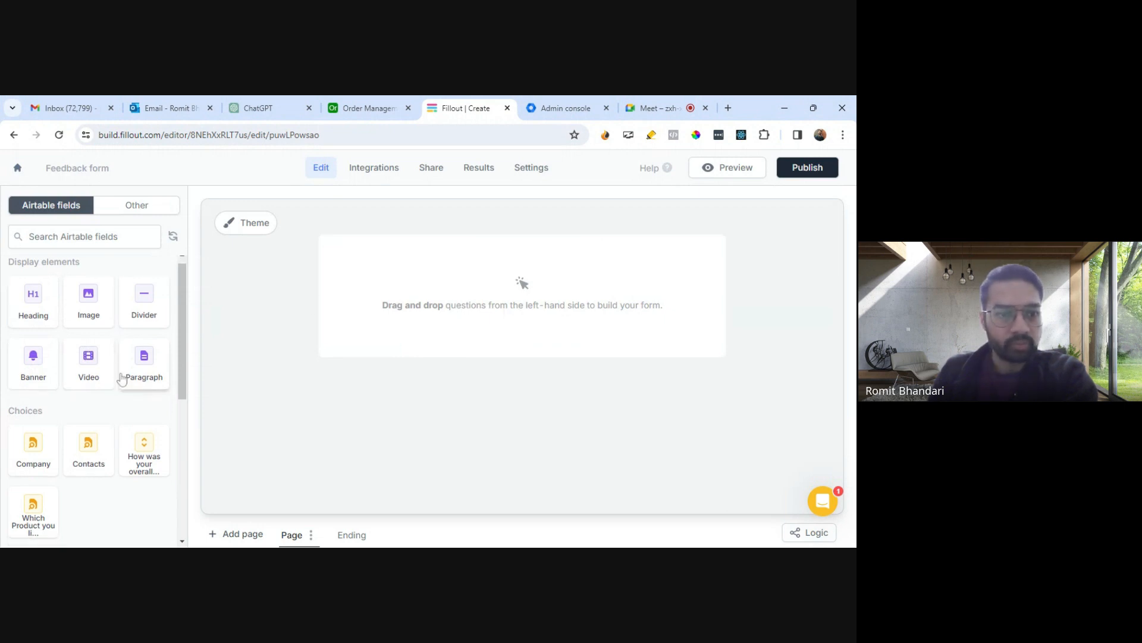
pyautogui.scroll(3, 116, 375)
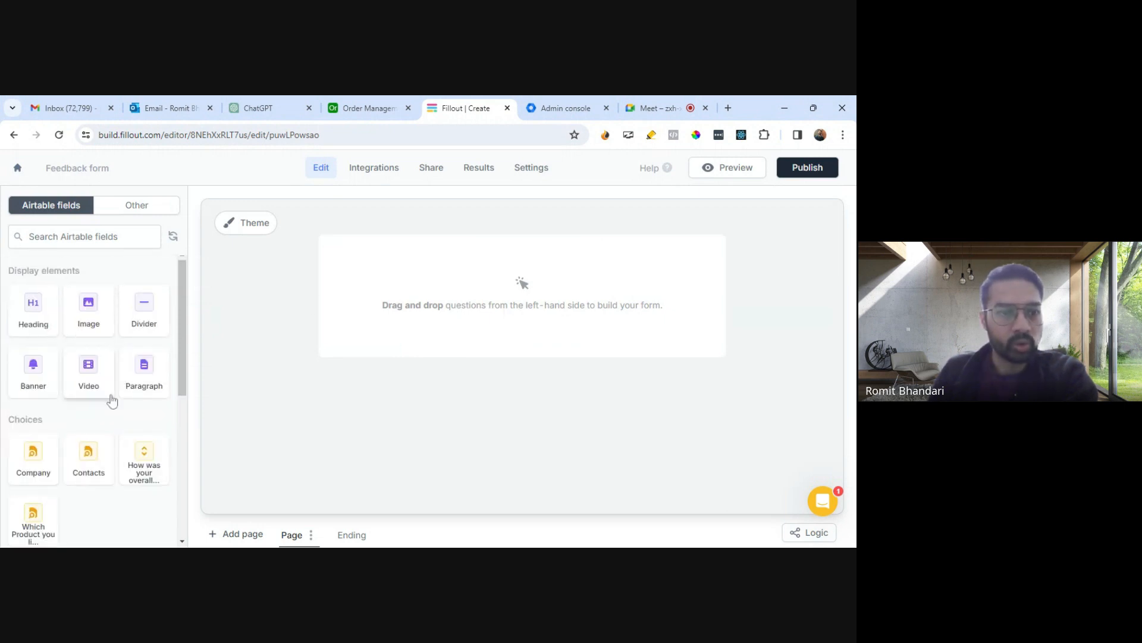
pyautogui.scroll(-1, 110, 405)
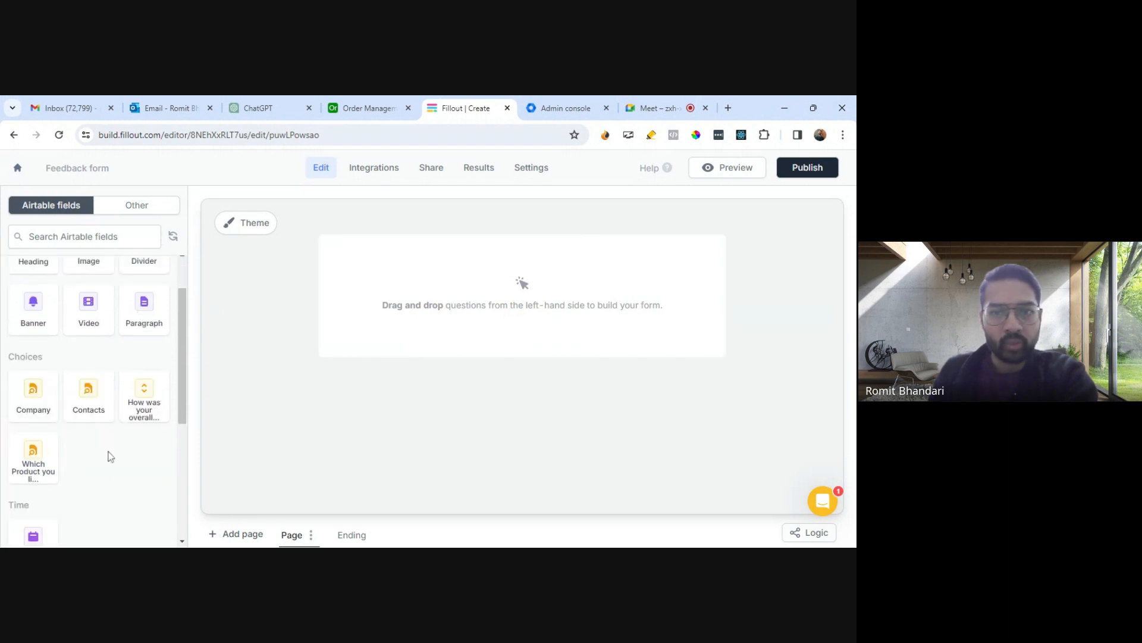
pyautogui.scroll(-2, 109, 457)
pyautogui.scroll(1, 109, 457)
pyautogui.moveTo(34, 333); pyautogui.dragTo(429, 274)
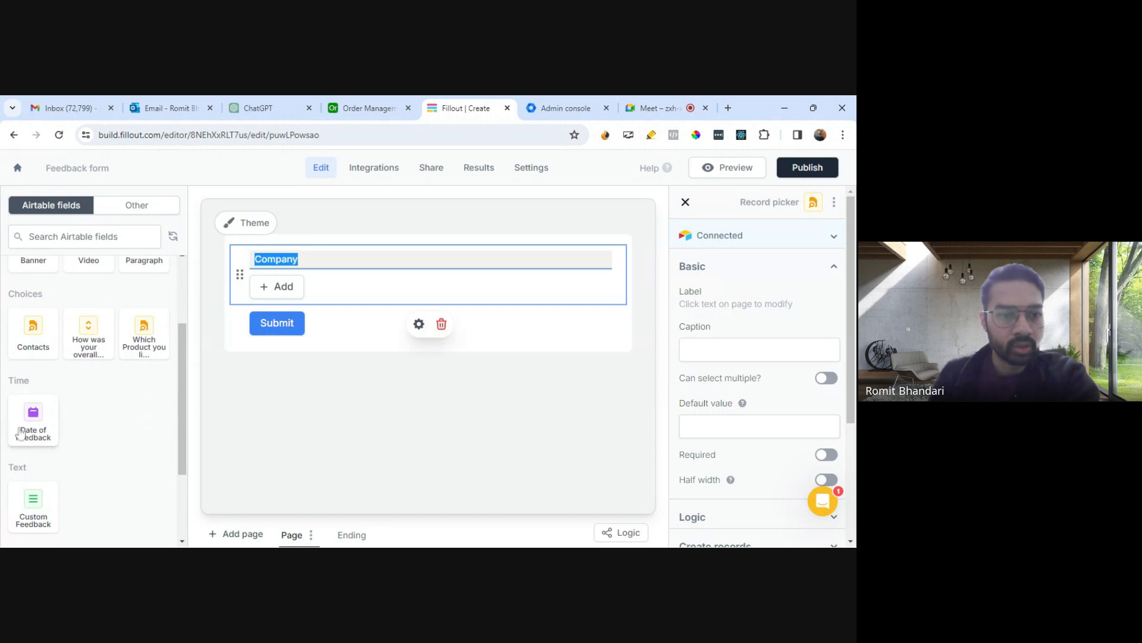
# - Add the Contacts and Which Product you liked the most fields to the form below Company
pyautogui.scroll(-3, 125, 474)
pyautogui.scroll(5, 35, 403)
pyautogui.moveTo(35, 403); pyautogui.dragTo(286, 309)
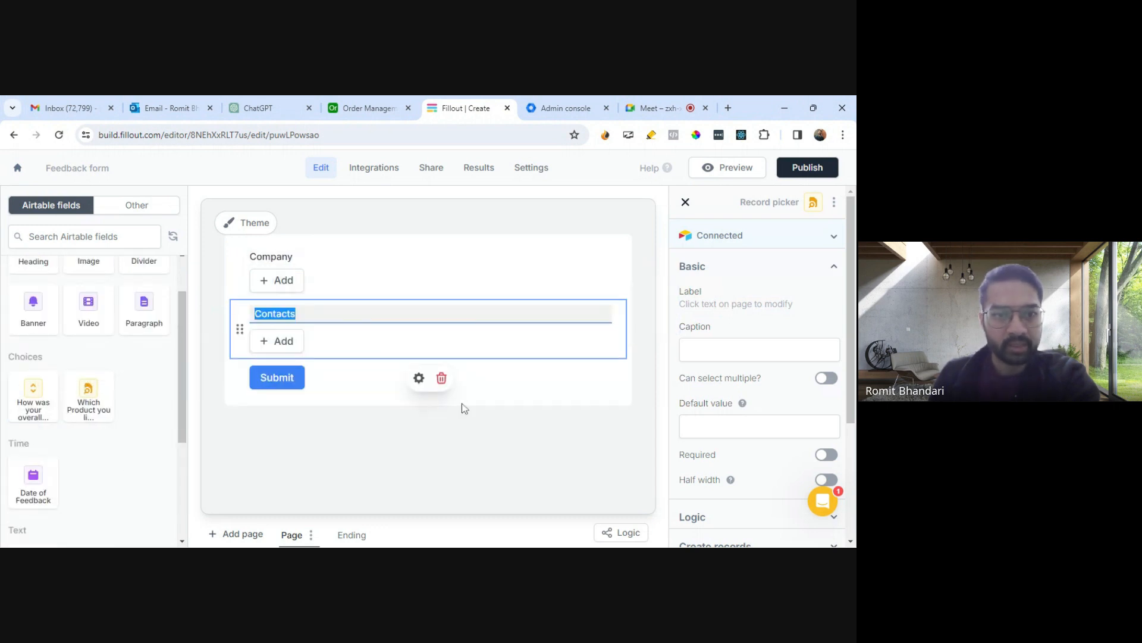
pyautogui.moveTo(89, 402); pyautogui.dragTo(307, 374)
# - Add the How was your overall experience with us? and Custom Feedback fields to the form
pyautogui.scroll(-2, 102, 434)
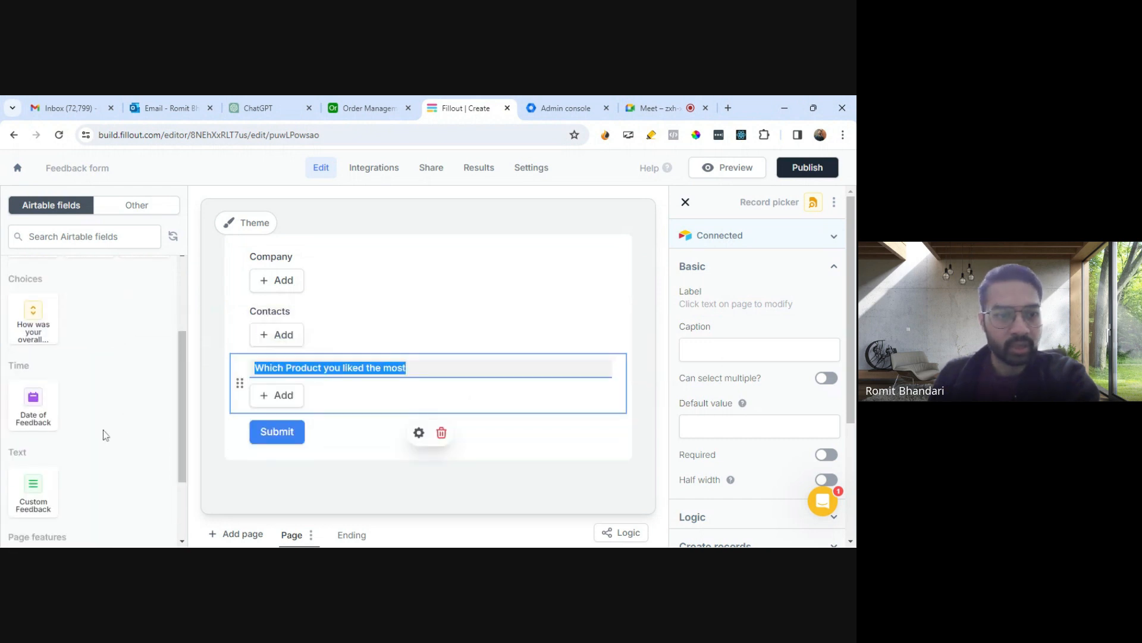
pyautogui.scroll(1, 104, 435)
pyautogui.scroll(1, 104, 435)
pyautogui.moveTo(32, 334); pyautogui.dragTo(453, 468)
pyautogui.scroll(-2, 423, 452)
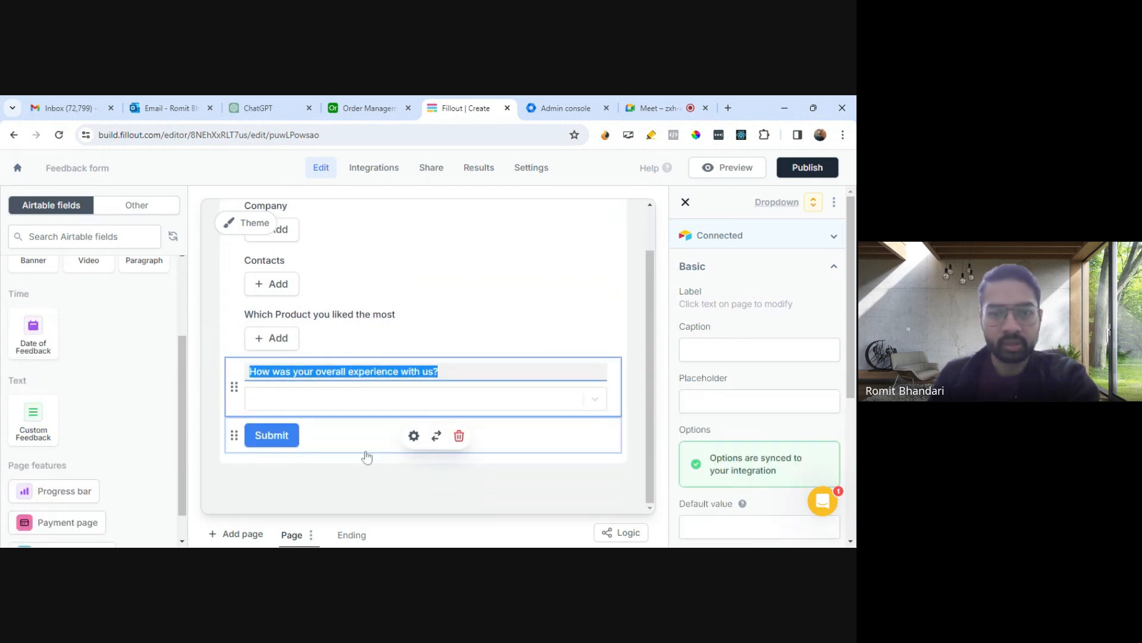
pyautogui.moveTo(33, 417); pyautogui.dragTo(280, 418)
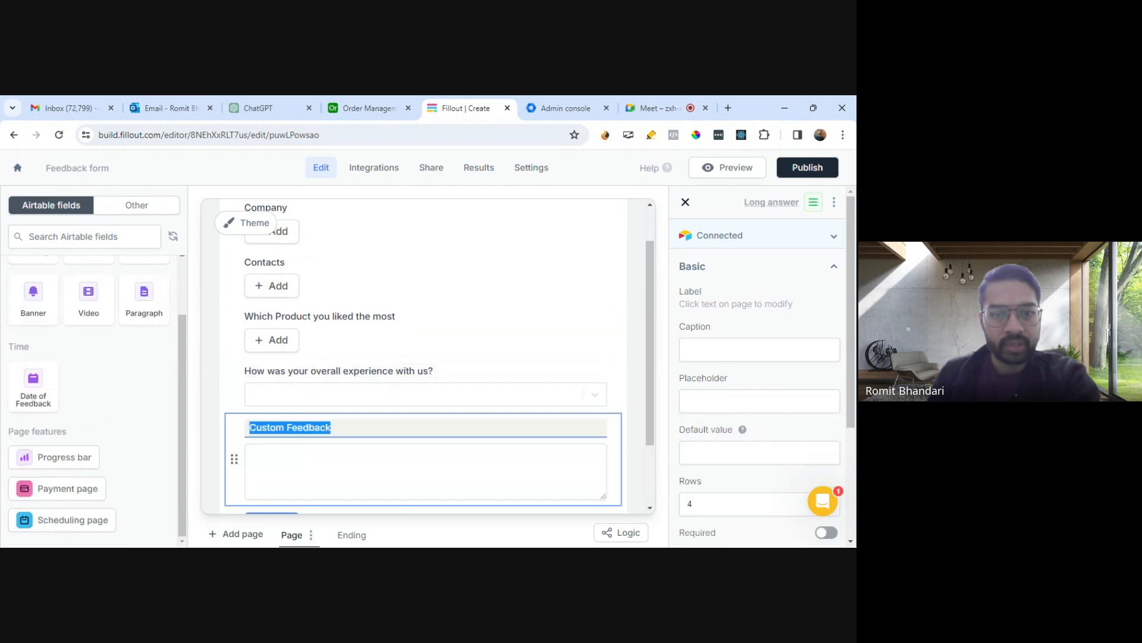
# - Check the experience dropdown's options and add the Date of Feedback field to the form
pyautogui.click(408, 394)
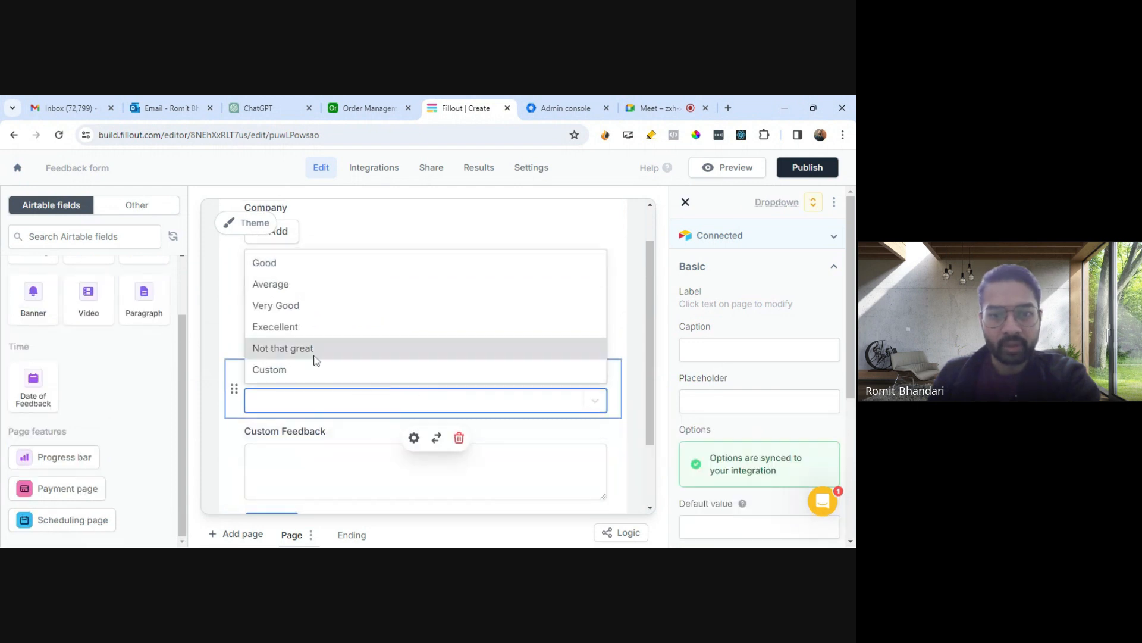
pyautogui.press('Tab')
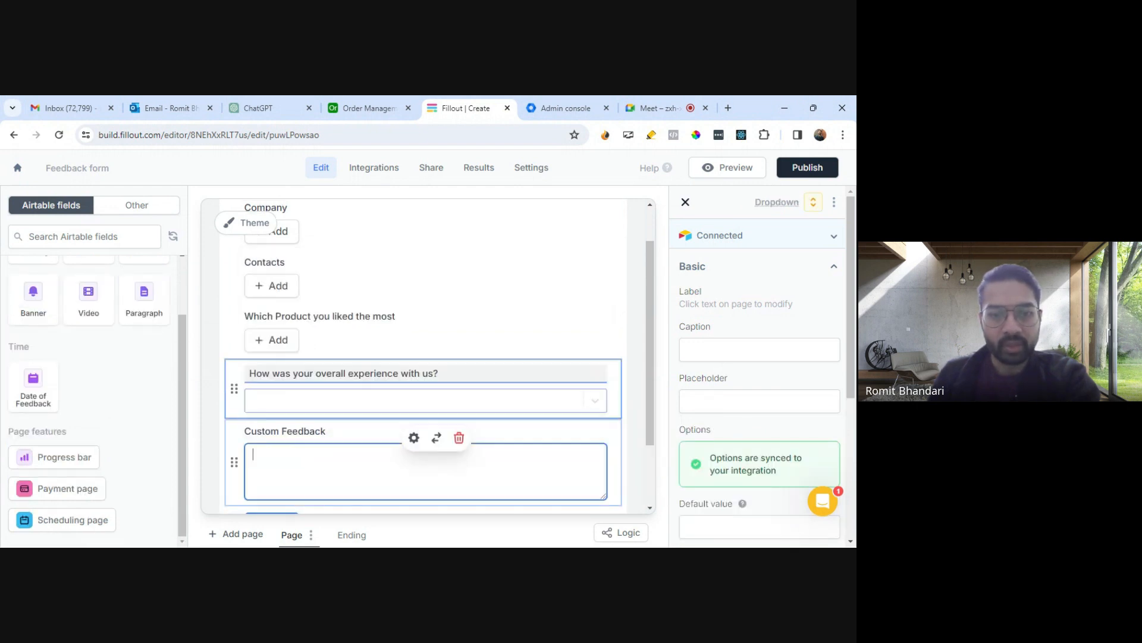
pyautogui.scroll(-1, 337, 447)
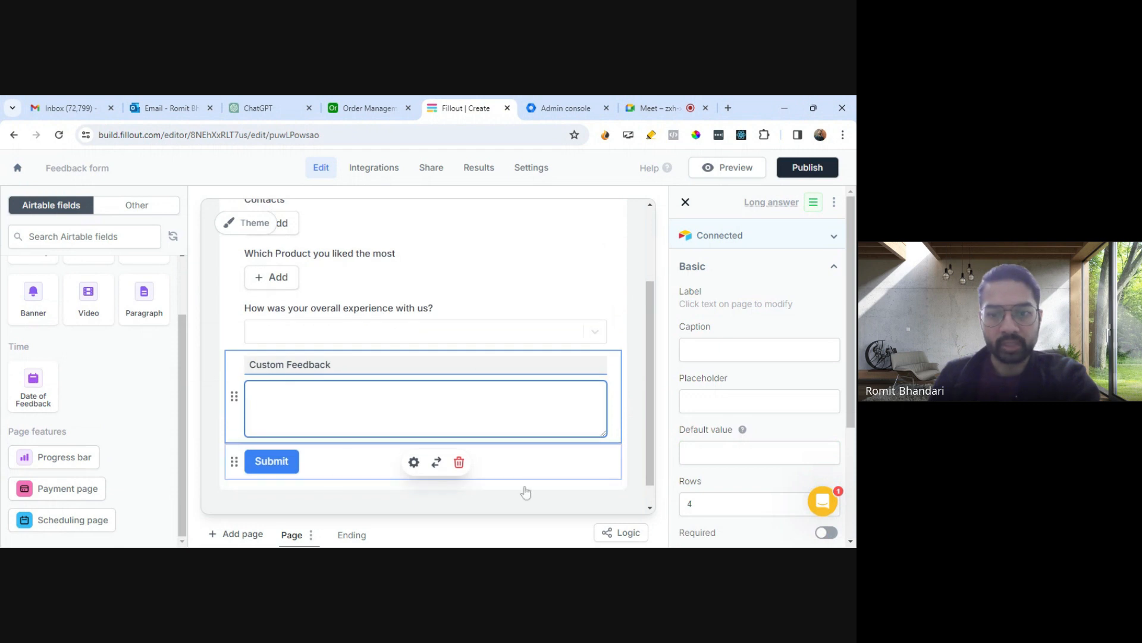
pyautogui.moveTo(34, 390); pyautogui.dragTo(306, 446)
# - Open the Company record picker on the form and switch to the Feedback table in Airtable
pyautogui.scroll(2, 416, 464)
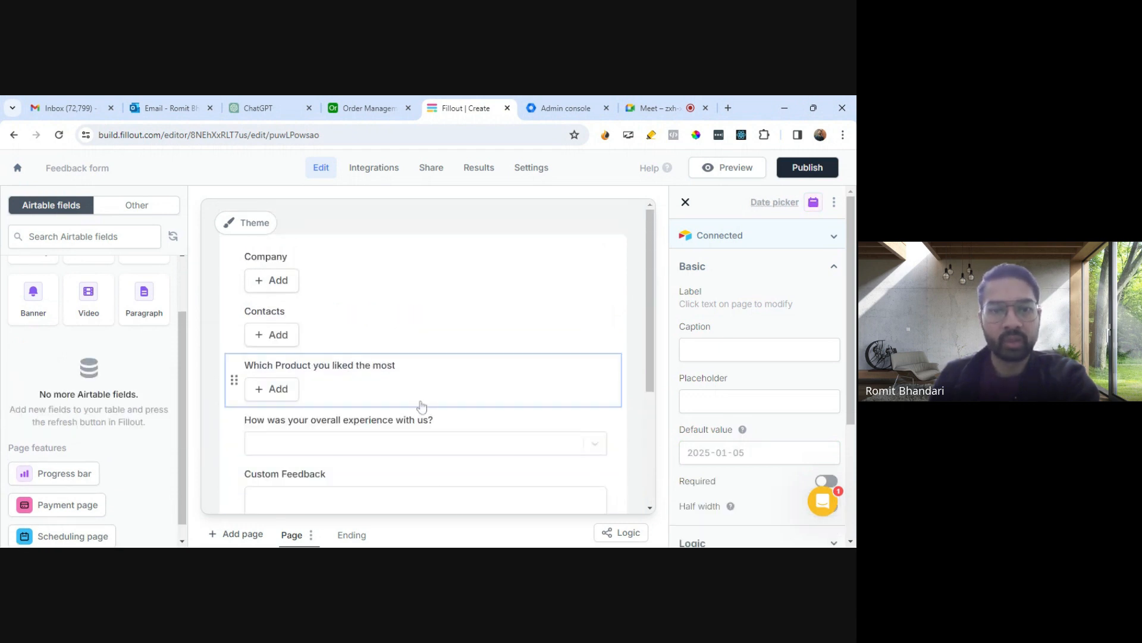
pyautogui.click(271, 280)
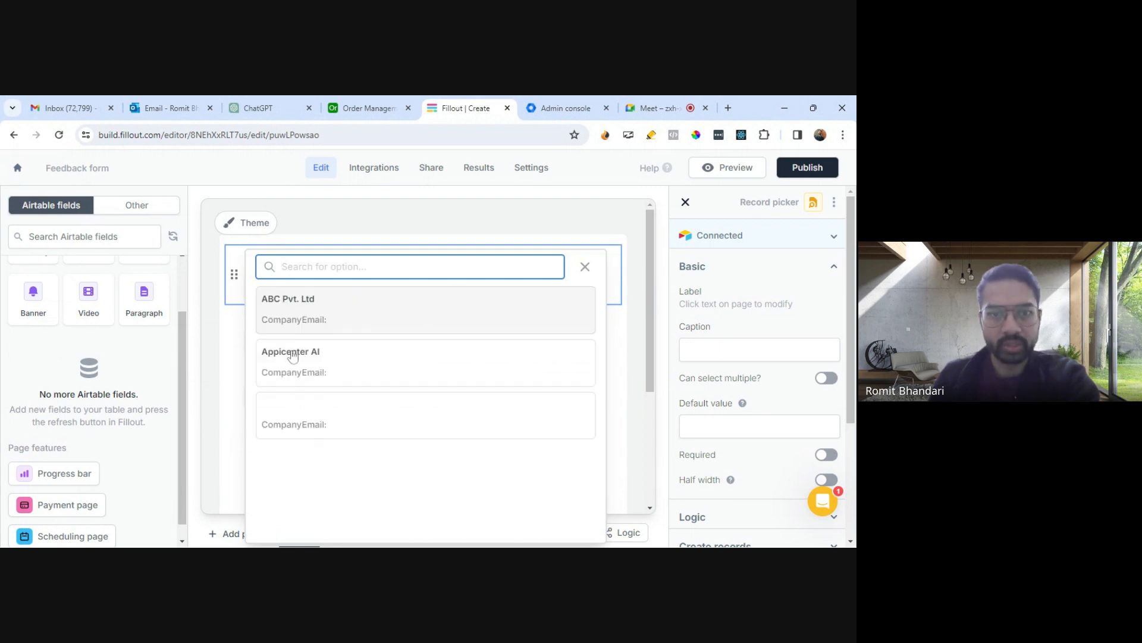
pyautogui.click(349, 111)
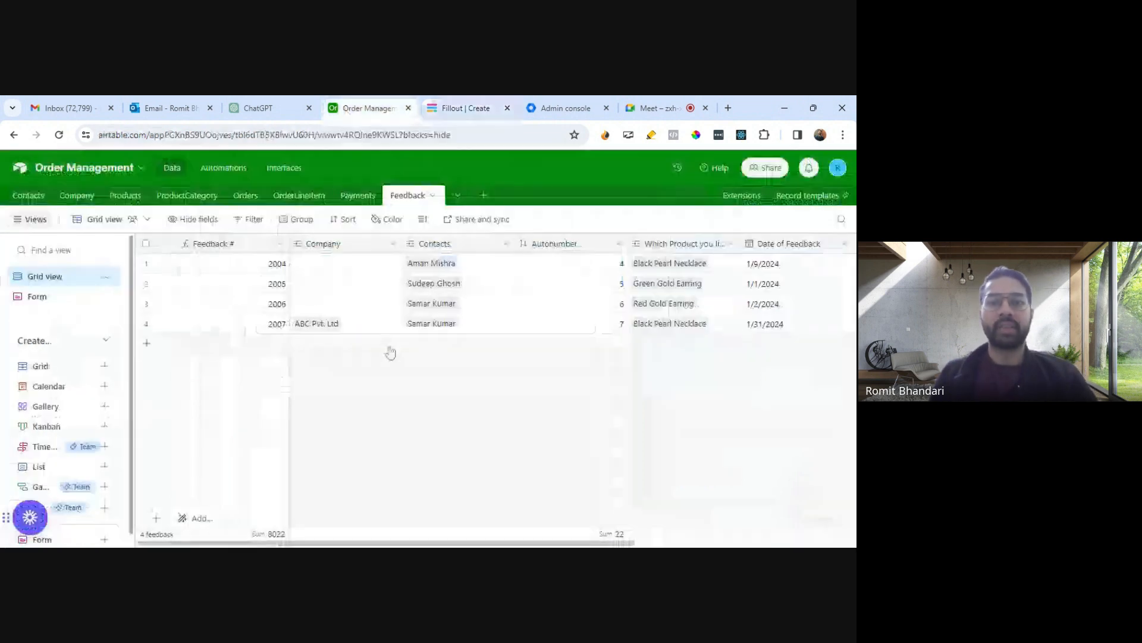
# - Inspect the link settings of the Contacts and Company fields in the Feedback table
pyautogui.click(506, 245)
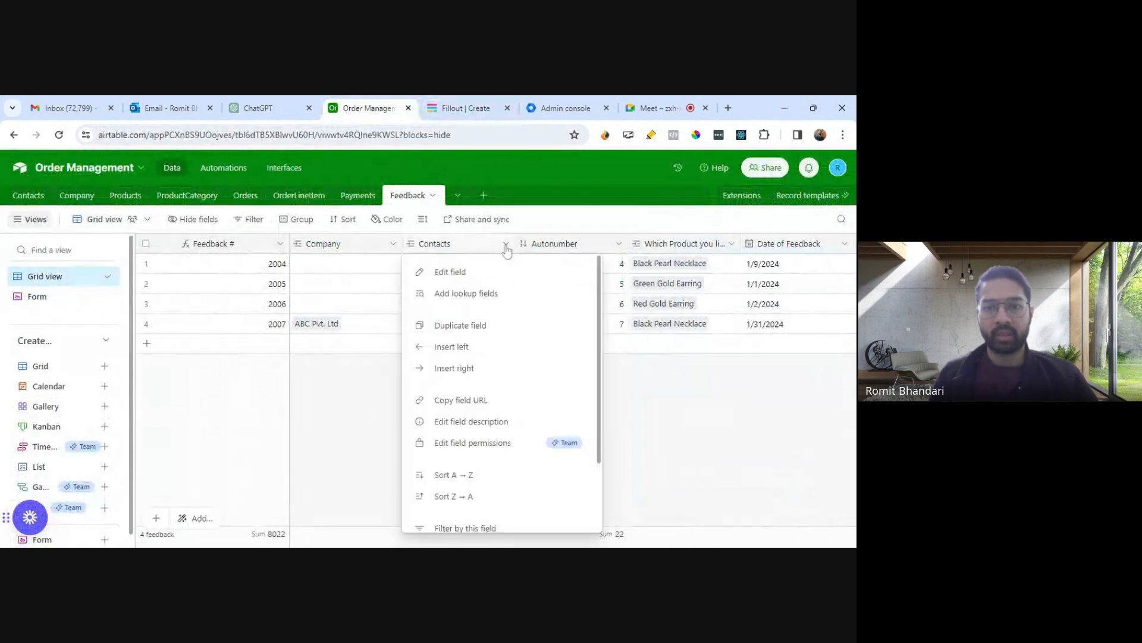
pyautogui.click(450, 273)
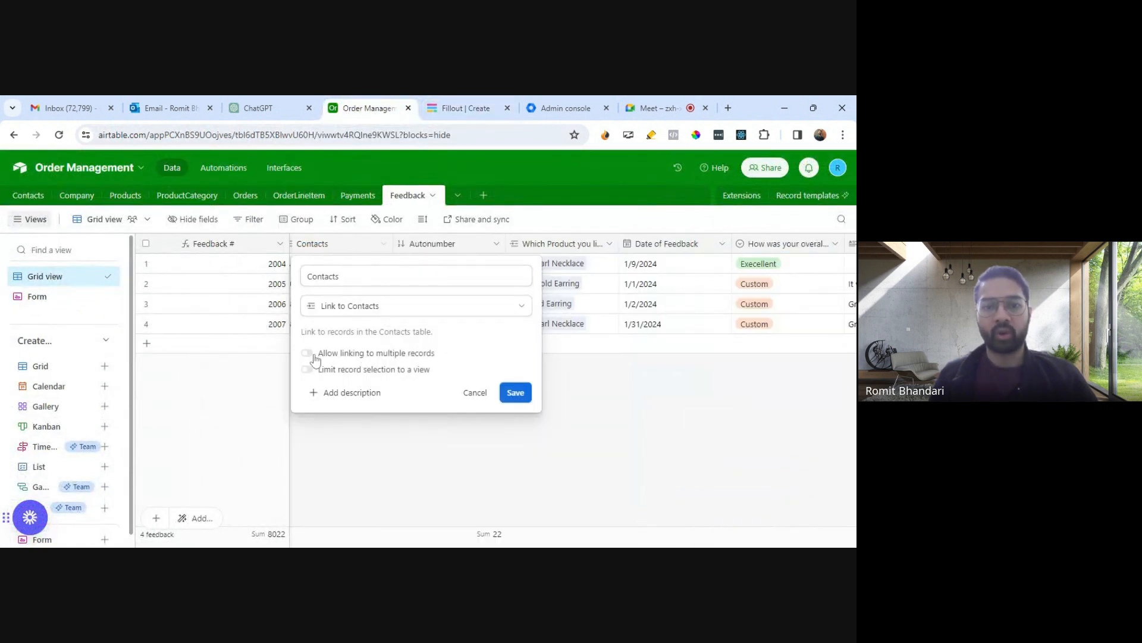
pyautogui.click(474, 393)
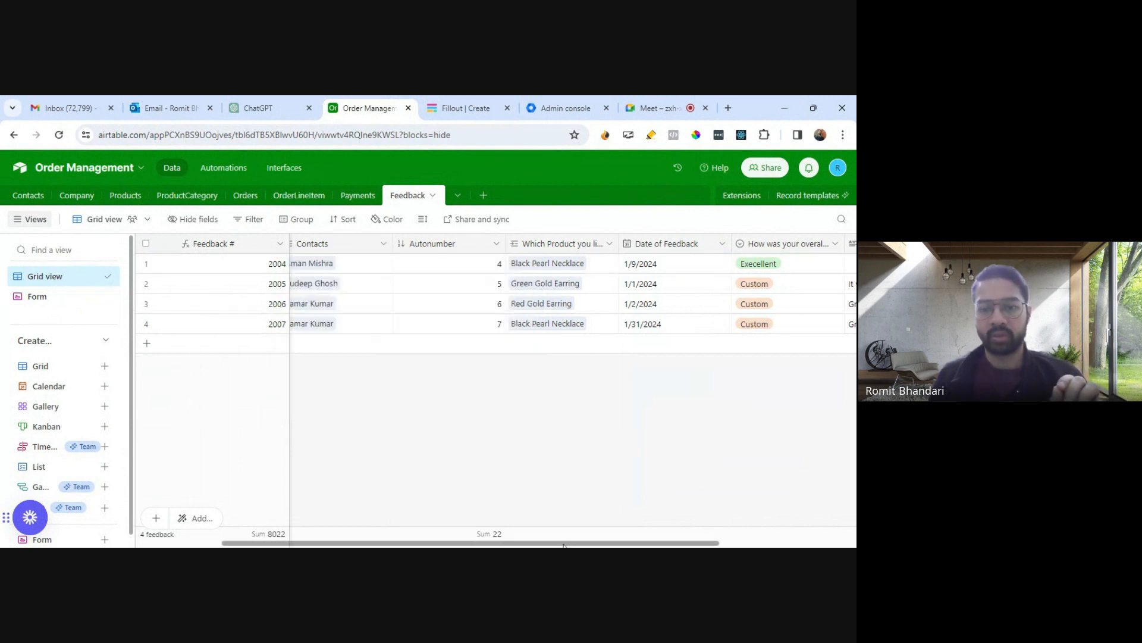
pyautogui.moveTo(498, 543); pyautogui.dragTo(414, 543)
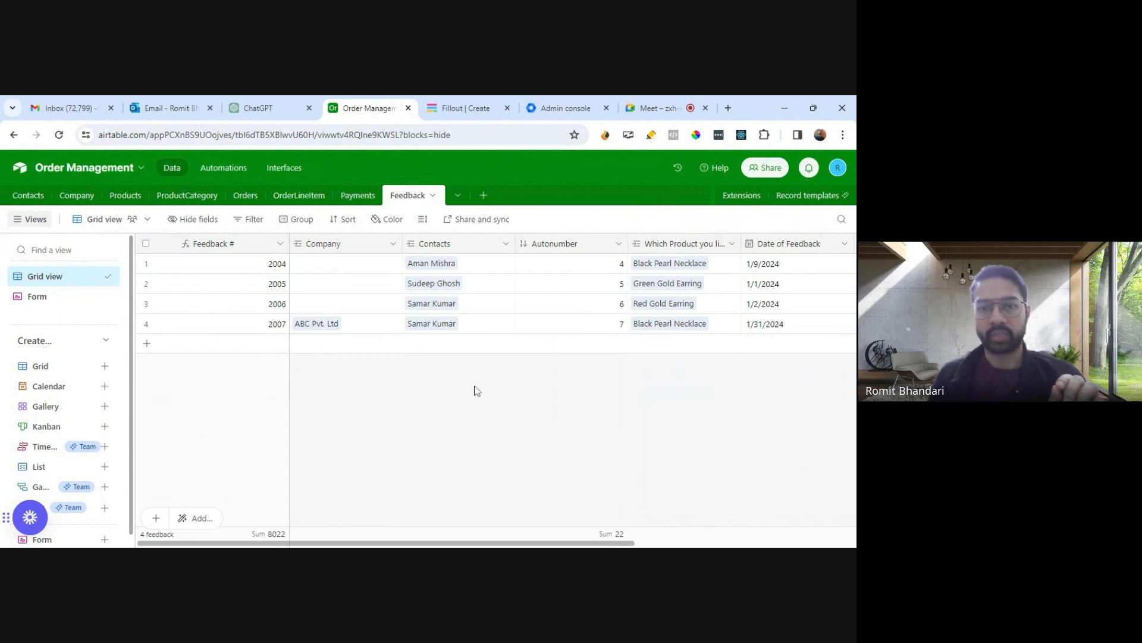
pyautogui.click(394, 249)
pyautogui.click(364, 273)
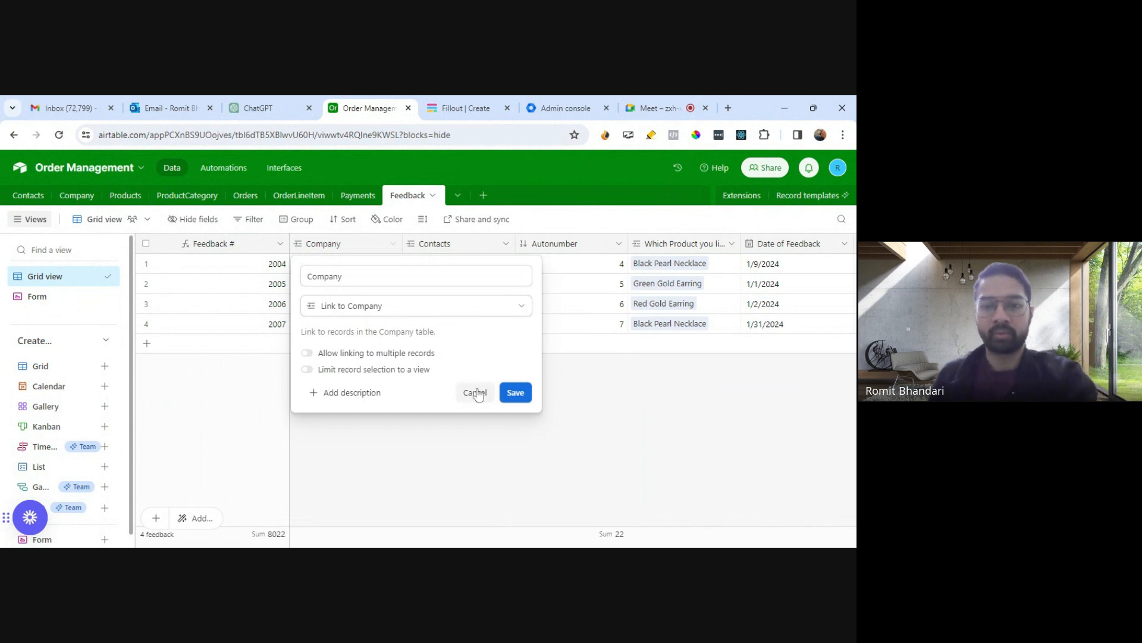
pyautogui.click(516, 390)
pyautogui.moveTo(571, 542)
pyautogui.mouseDown()
pyautogui.moveTo(610, 545)
pyautogui.moveTo(568, 544)
pyautogui.mouseUp()
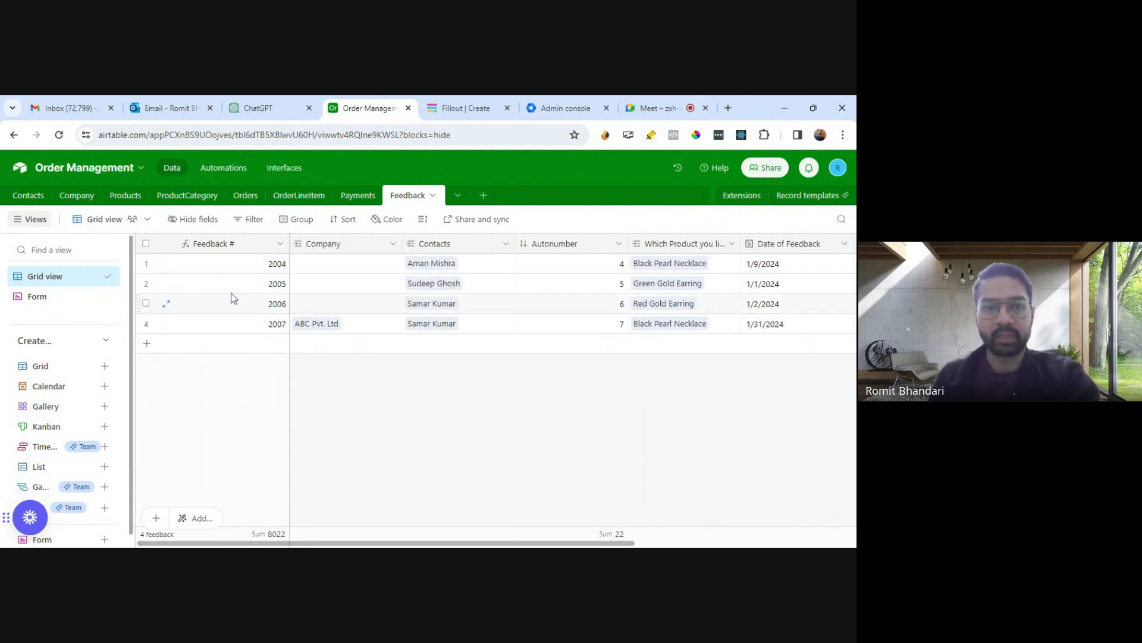
# - Inspect the formula of the Feedback # primary field without changing it
pyautogui.click(280, 244)
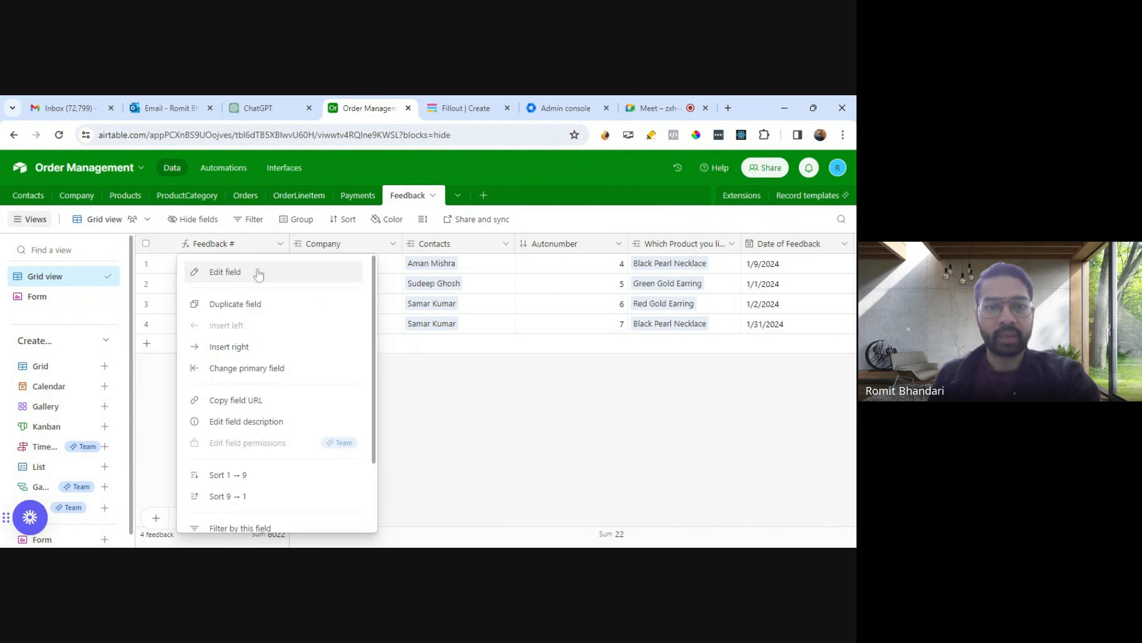
pyautogui.click(255, 273)
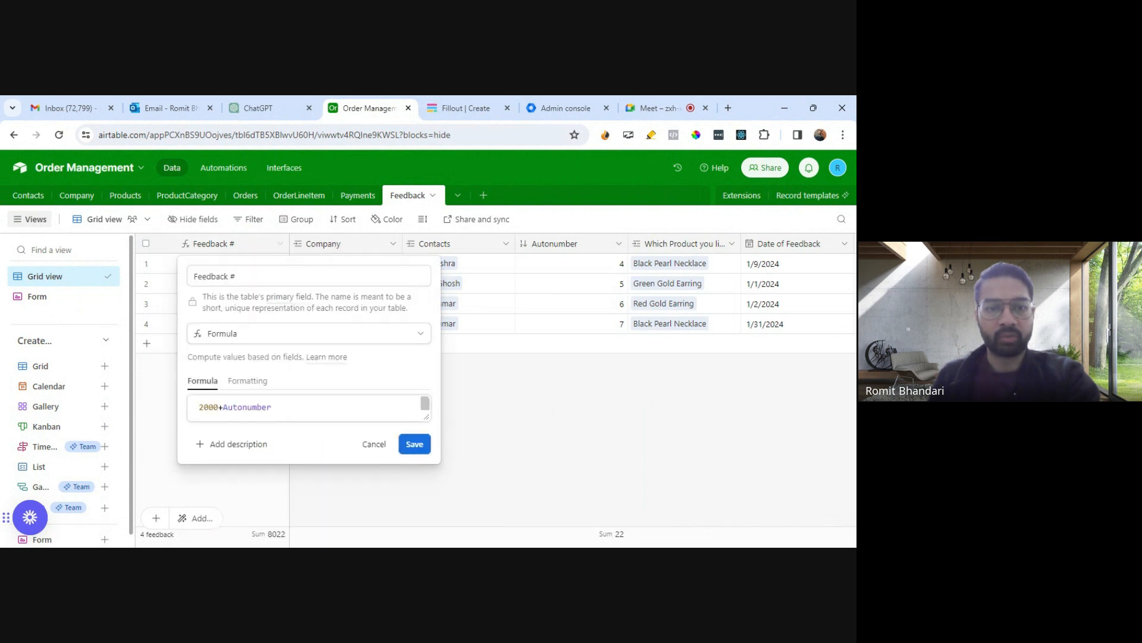
pyautogui.click(272, 407)
pyautogui.click(375, 443)
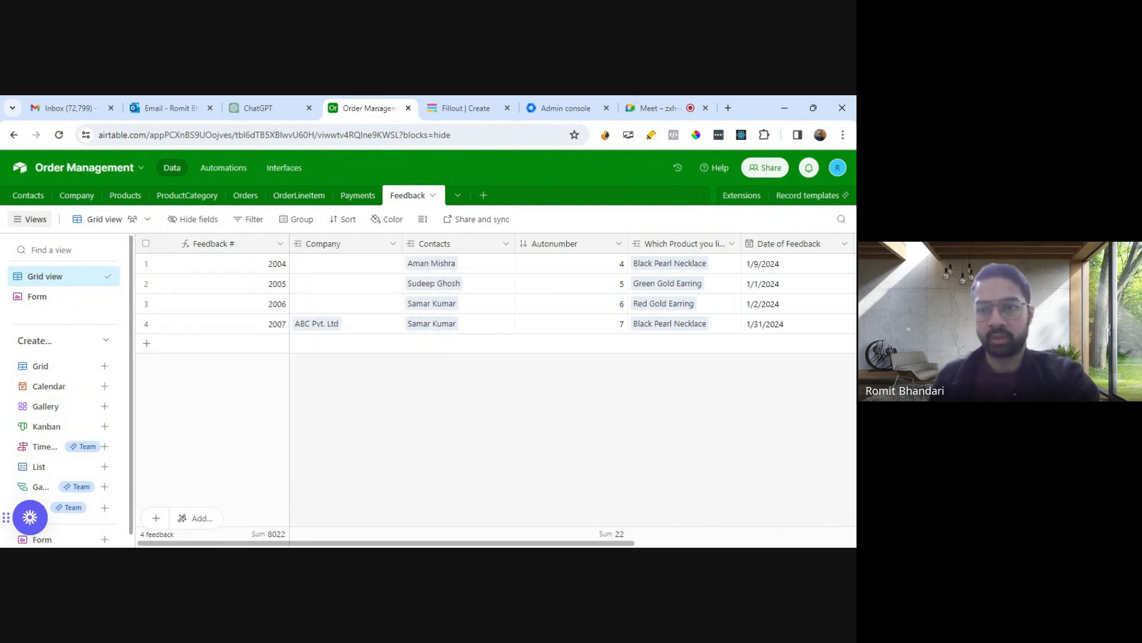
# - Inspect the field settings of the overall experience and Custom Feedback columns
pyautogui.moveTo(591, 543); pyautogui.dragTo(760, 532)
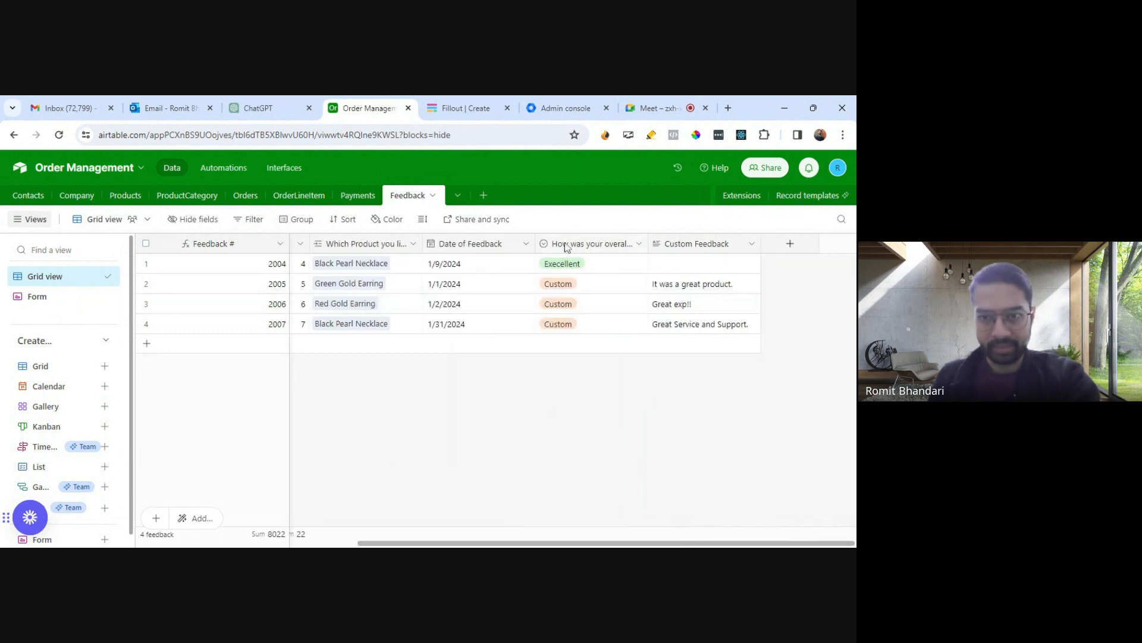
pyautogui.click(638, 245)
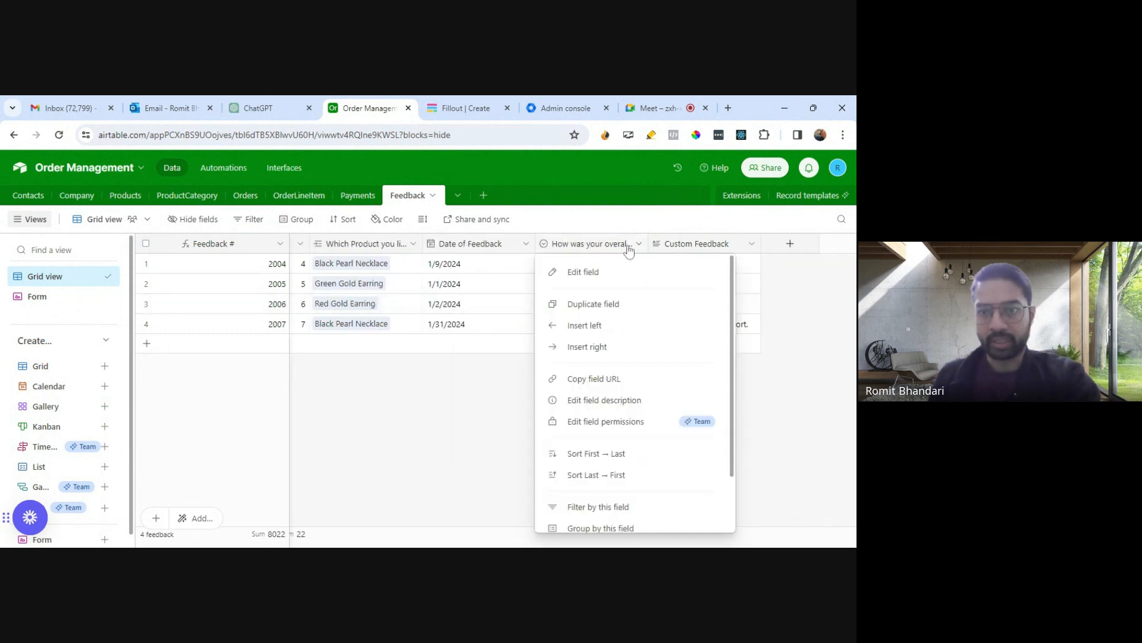
pyautogui.click(592, 273)
pyautogui.scroll(-2, 381, 417)
pyautogui.scroll(2, 381, 417)
pyautogui.click(686, 416)
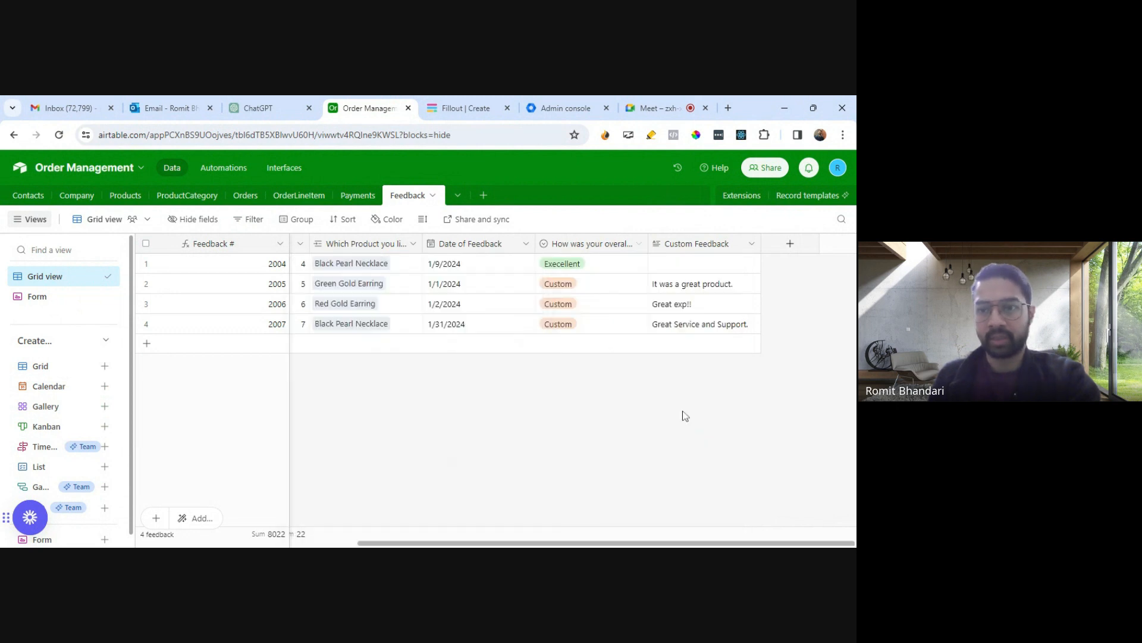
pyautogui.click(752, 244)
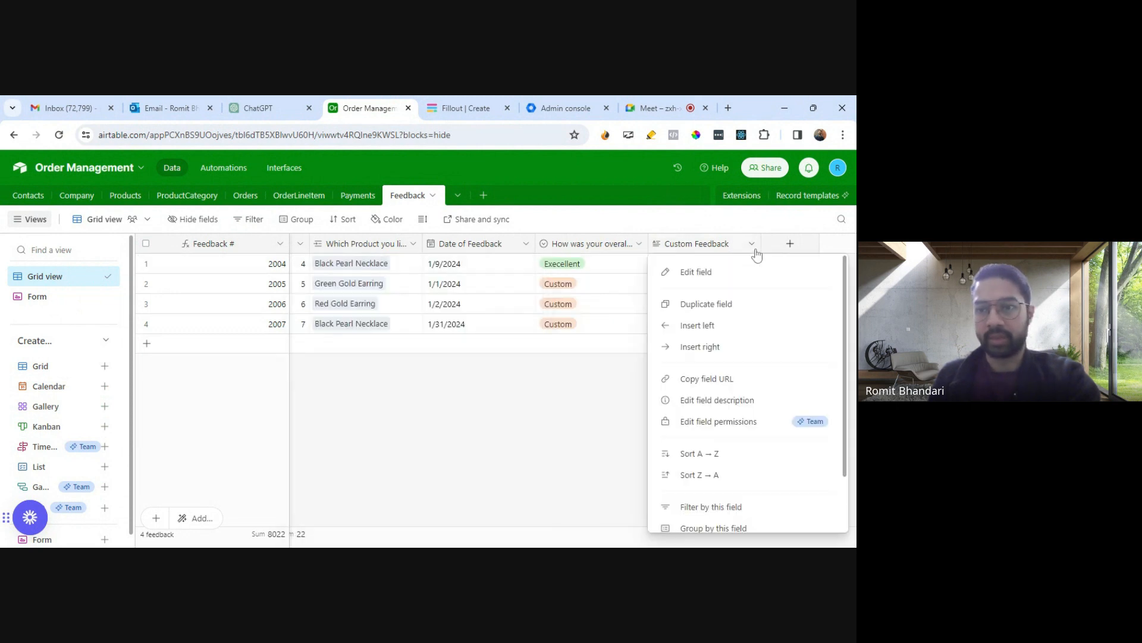
pyautogui.click(713, 275)
pyautogui.click(475, 407)
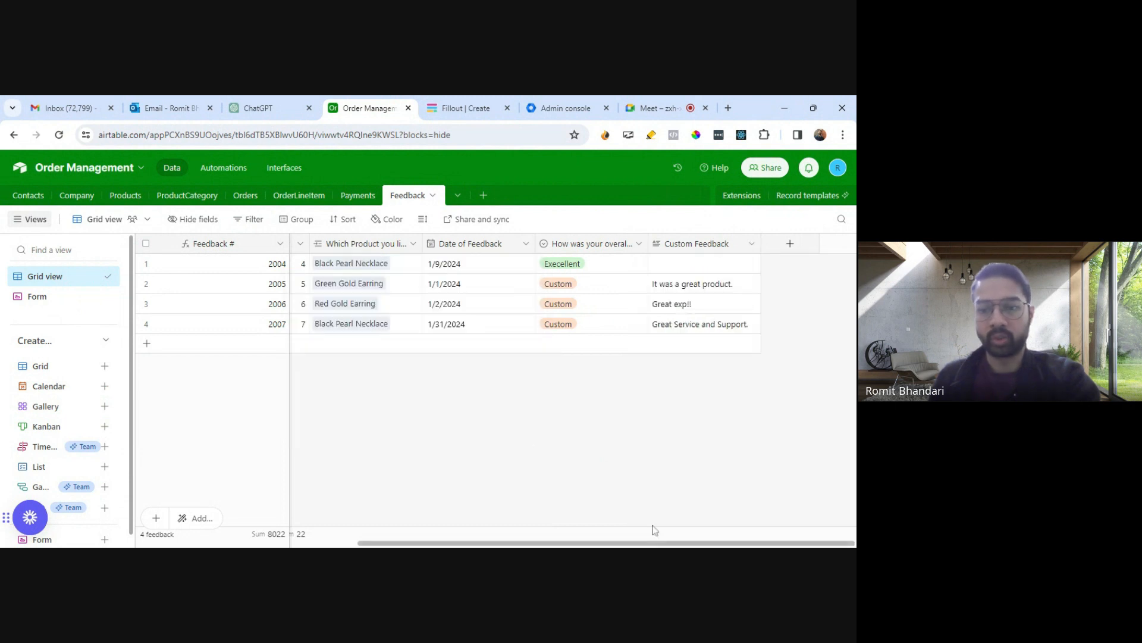
# - Inspect the link settings of the Which Product you liked the most field
pyautogui.hscroll(-3, 542, 542)
pyautogui.hscroll(-4, 542, 543)
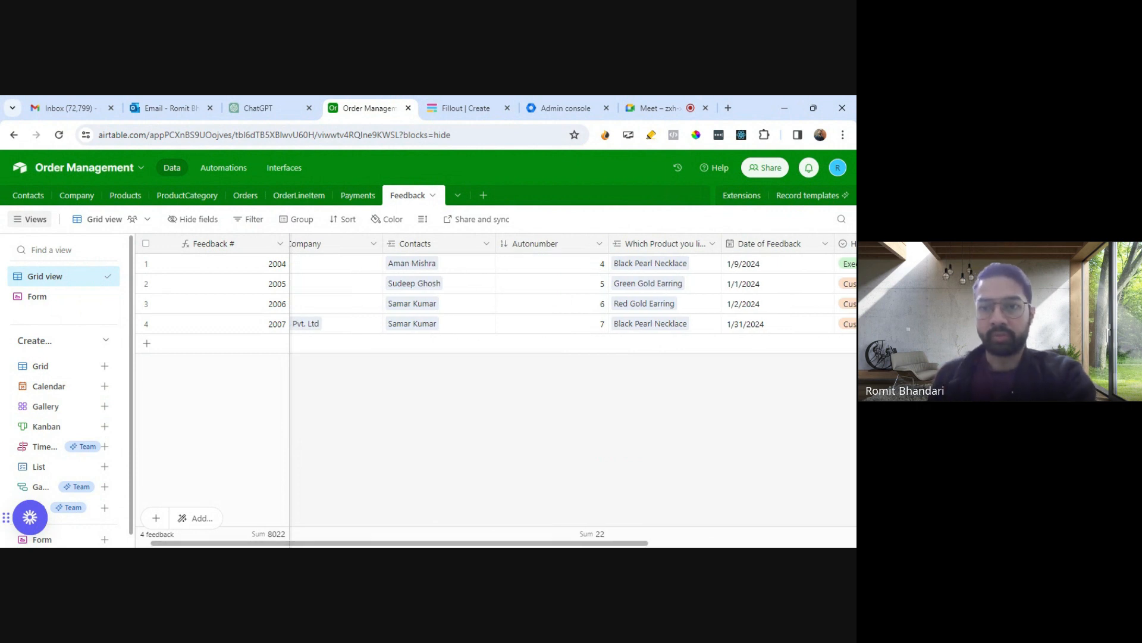
pyautogui.click(711, 246)
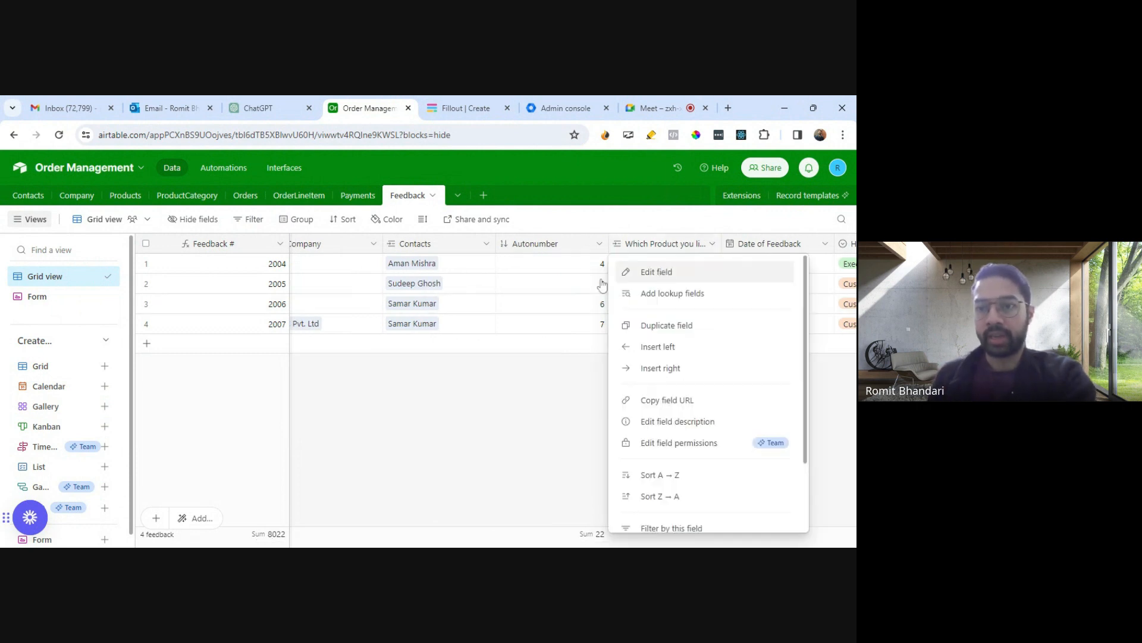
pyautogui.click(631, 269)
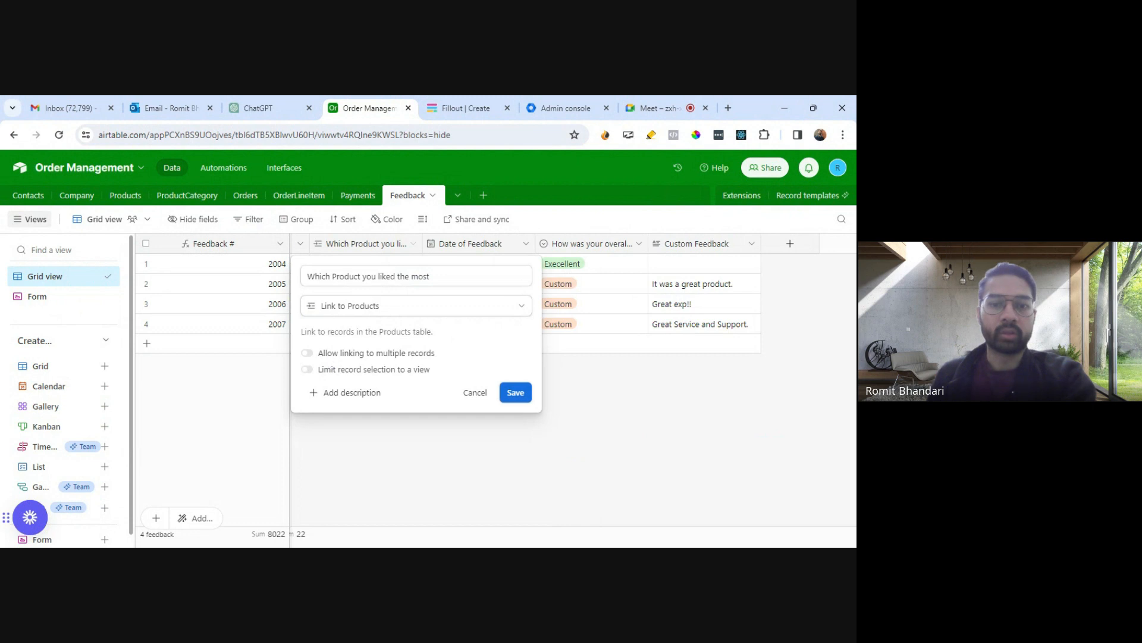
pyautogui.click(516, 392)
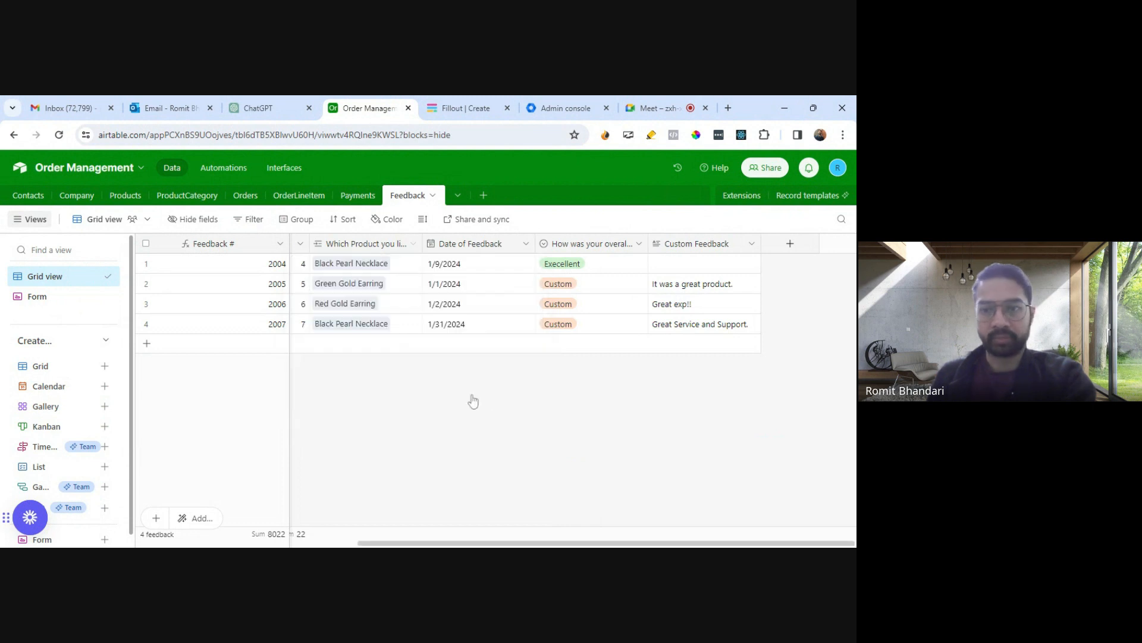
pyautogui.moveTo(628, 543); pyautogui.dragTo(690, 529)
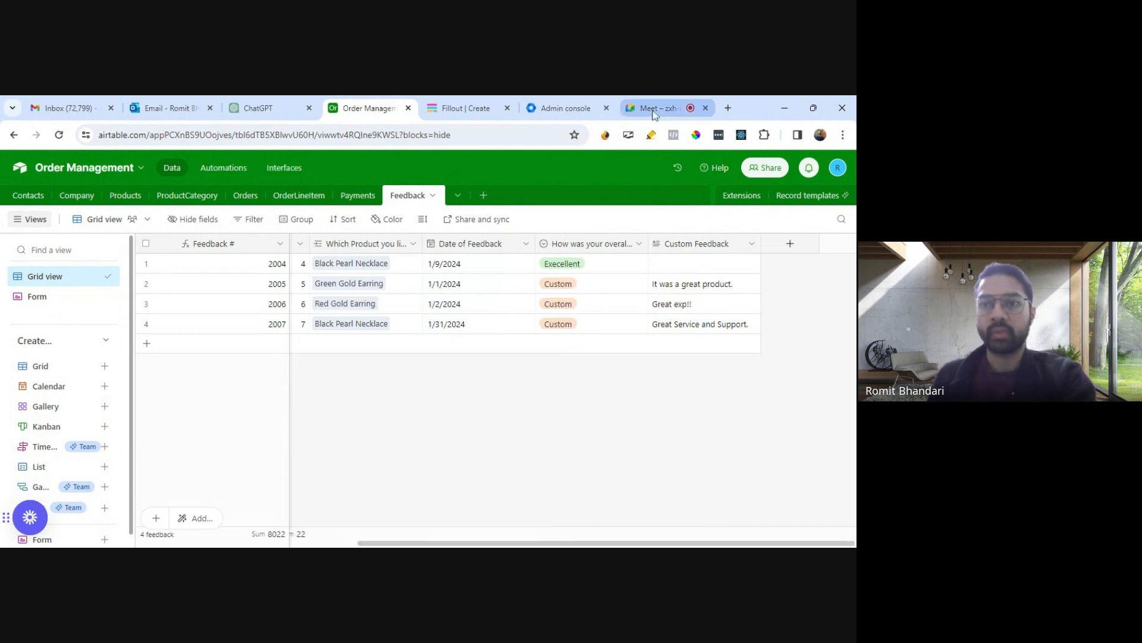
# - Return to the form editor and pick Appicenter AI in the Company record picker
pyautogui.click(457, 112)
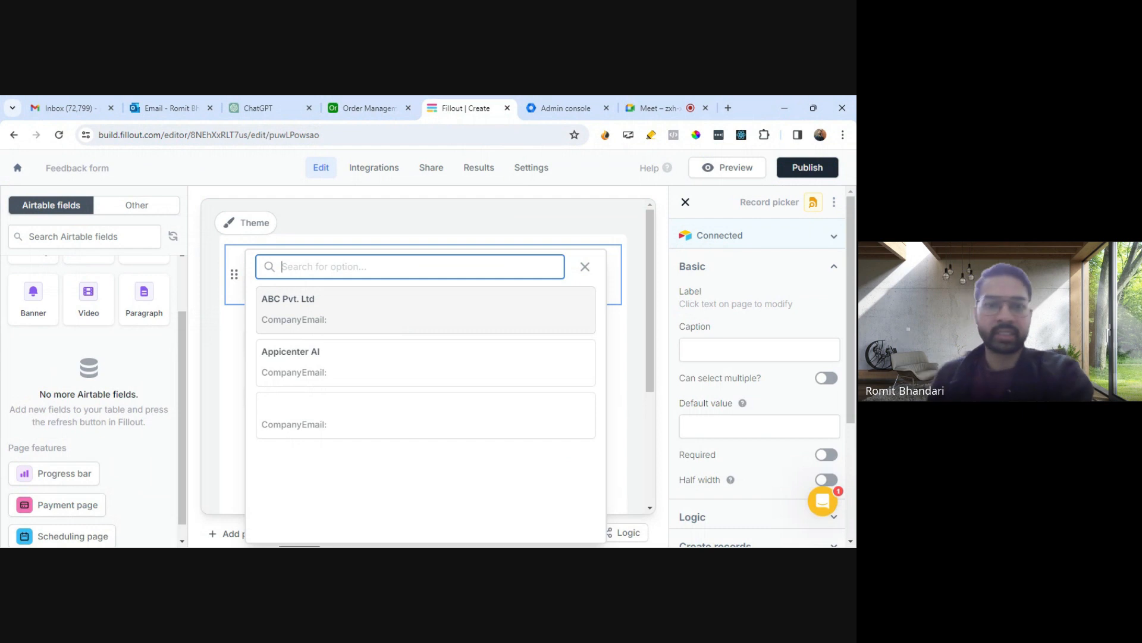
pyautogui.click(339, 373)
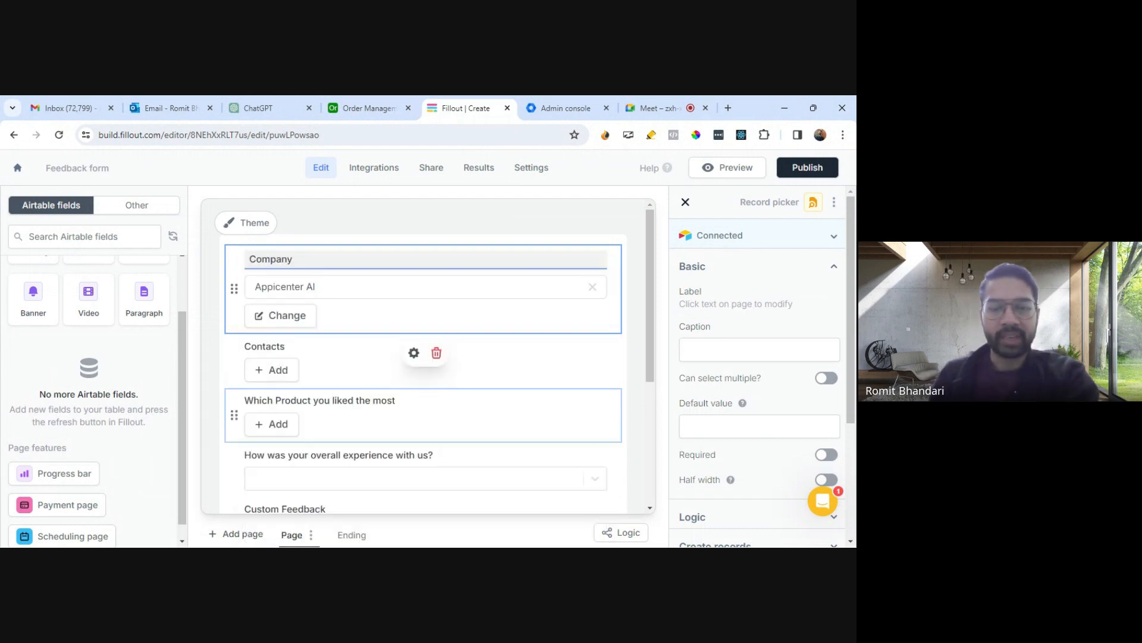
# - Open the Contacts record picker and browse the available contact records without selecting one
pyautogui.click(268, 374)
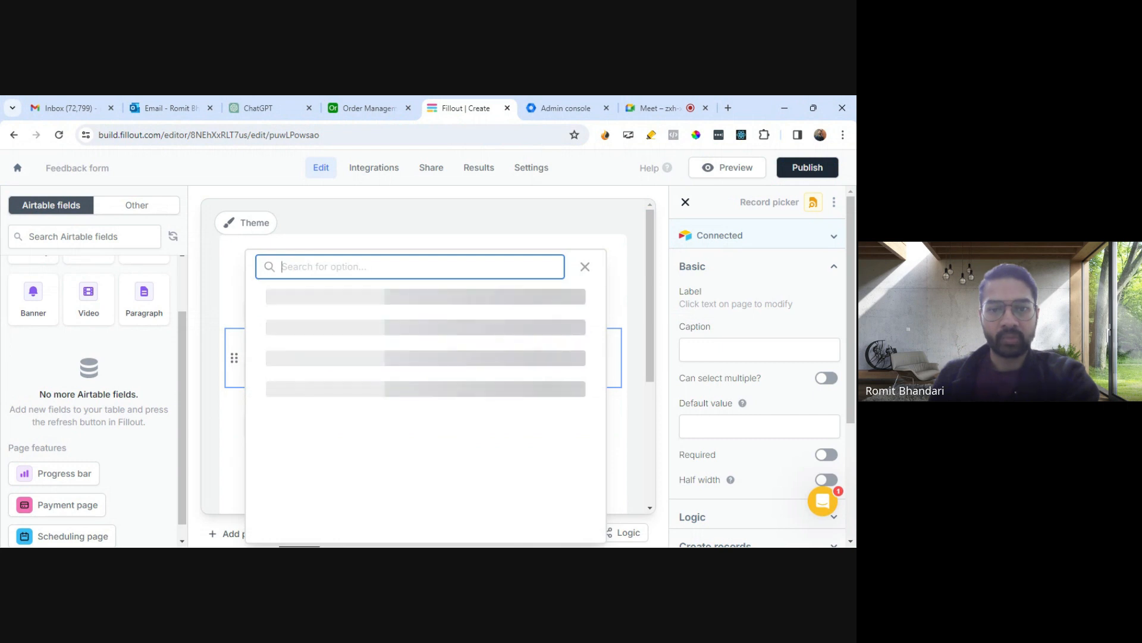
pyautogui.scroll(-3, 391, 386)
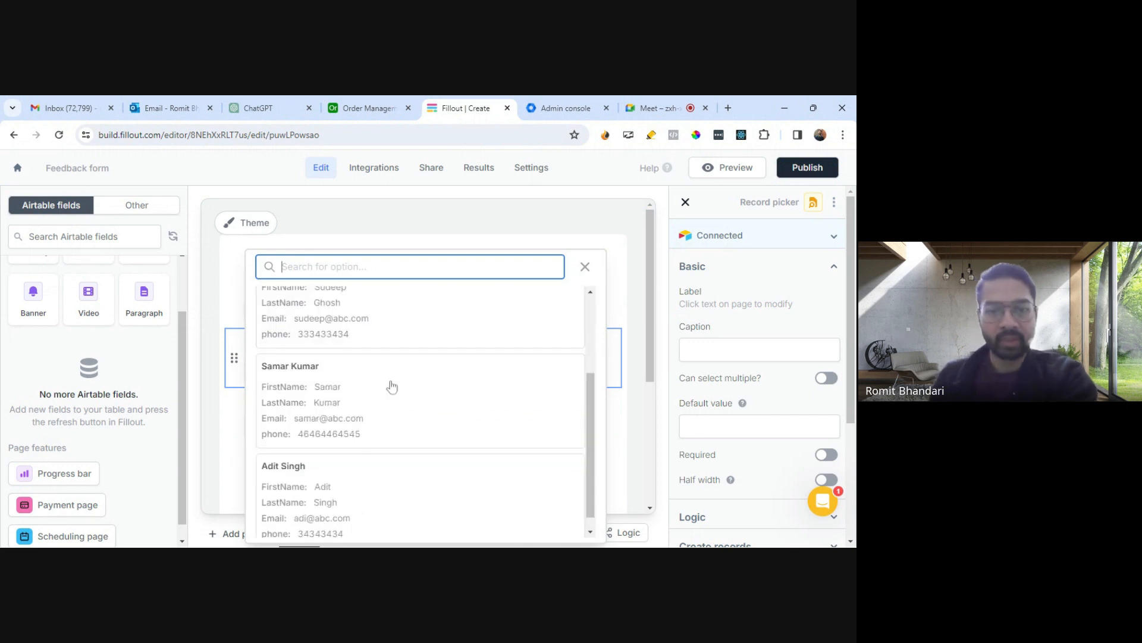
pyautogui.scroll(3, 392, 387)
pyautogui.scroll(-3, 391, 387)
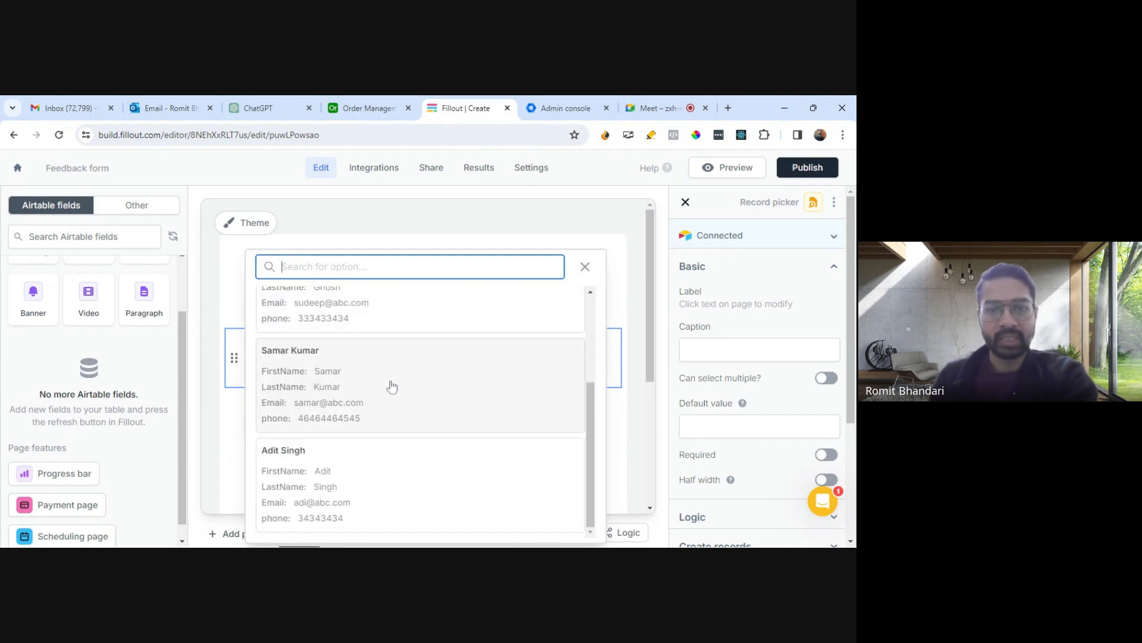
pyautogui.scroll(3, 392, 386)
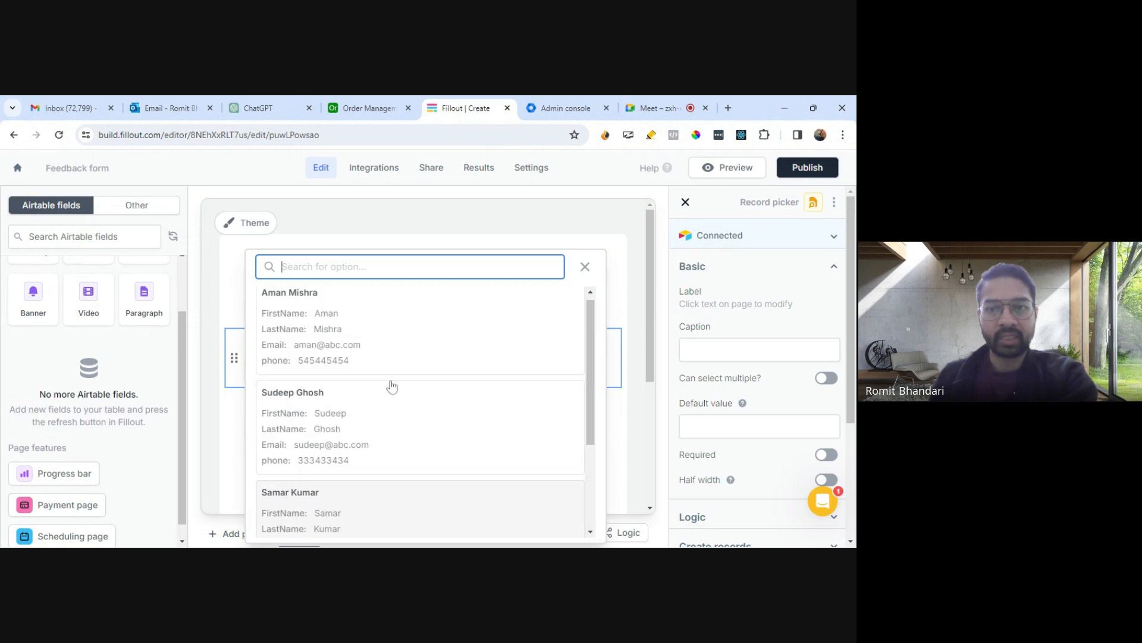
pyautogui.click(585, 268)
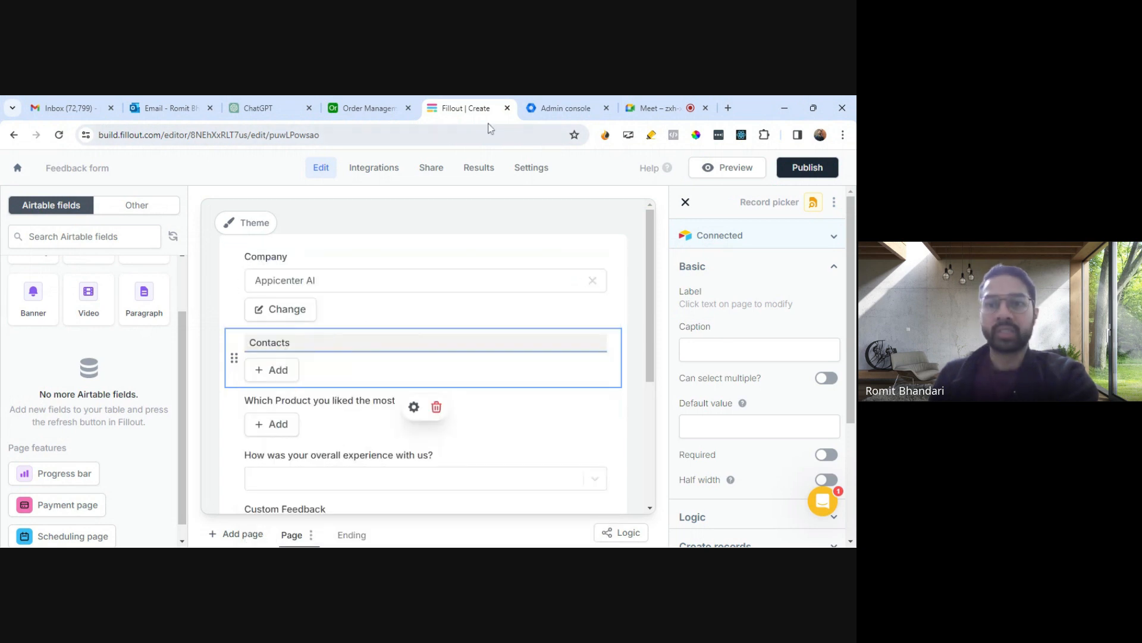
# - Review the Contacts table in the Airtable base, then return to the form editor
pyautogui.click(370, 109)
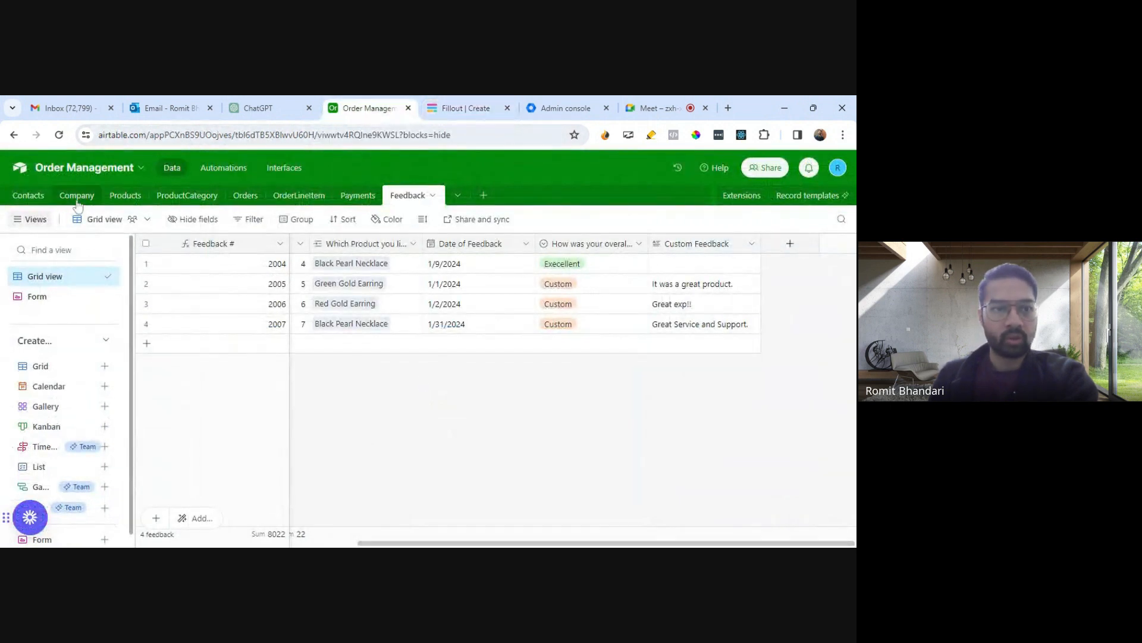
pyautogui.click(28, 195)
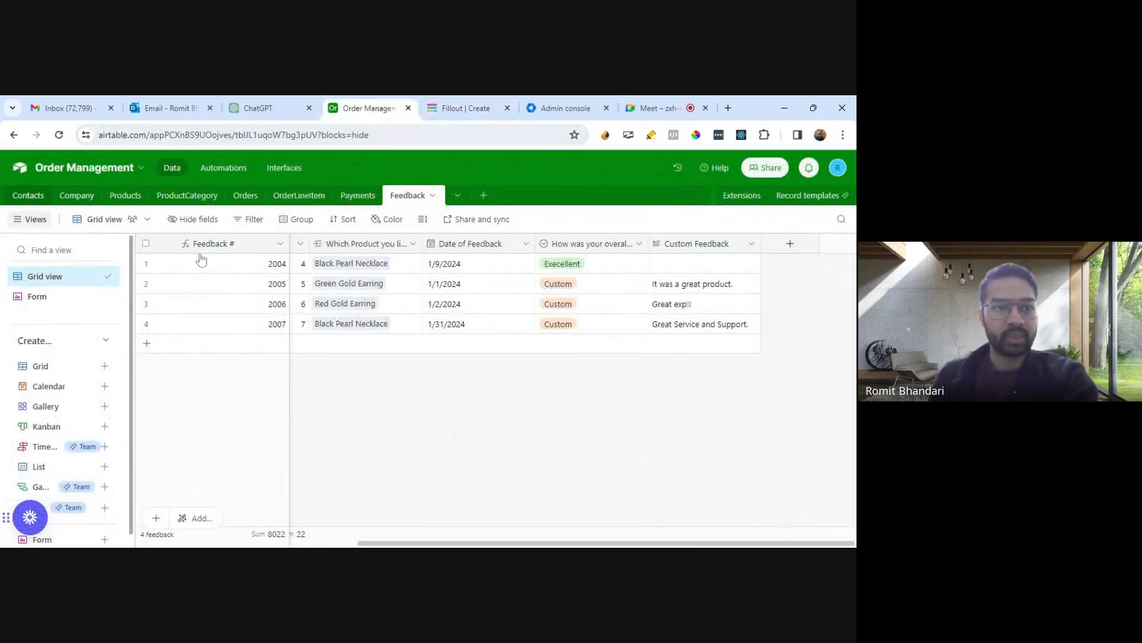
pyautogui.moveTo(392, 543); pyautogui.dragTo(299, 531)
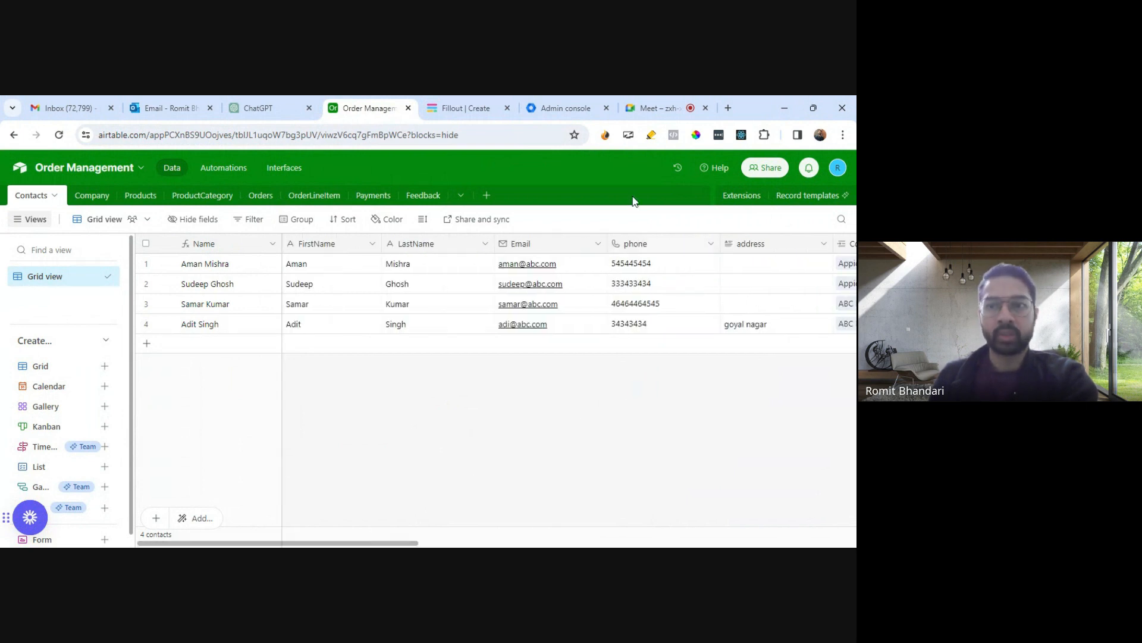
pyautogui.click(483, 114)
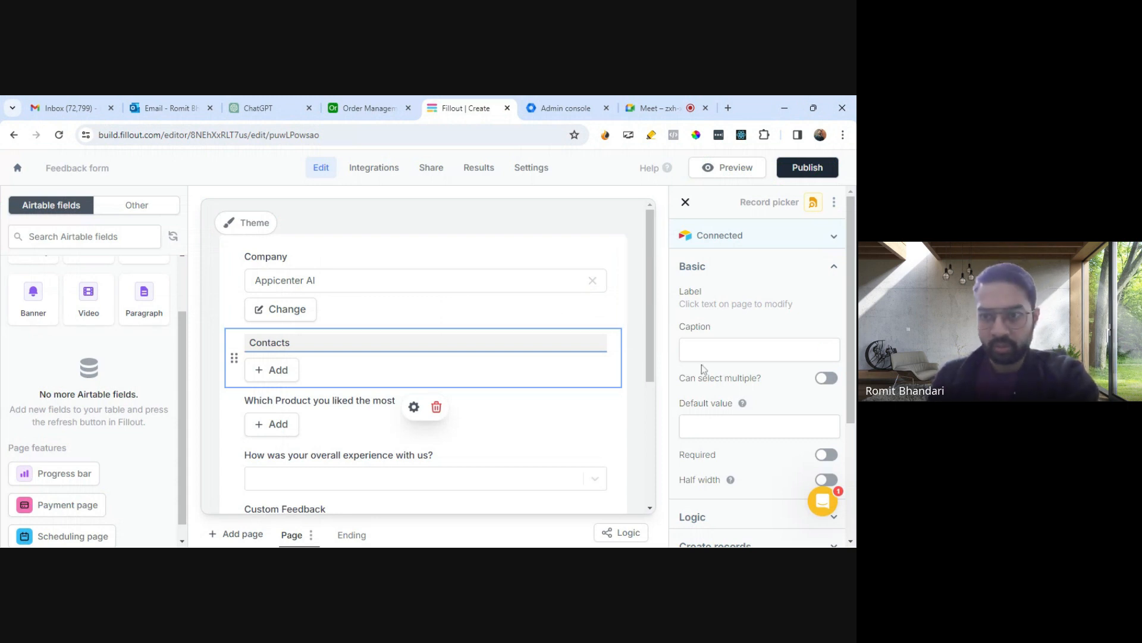
# - Inspect the Contacts picker's Logic, Create records, Button display, Advanced and Validation settings
pyautogui.scroll(-2, 701, 364)
pyautogui.scroll(-1, 701, 365)
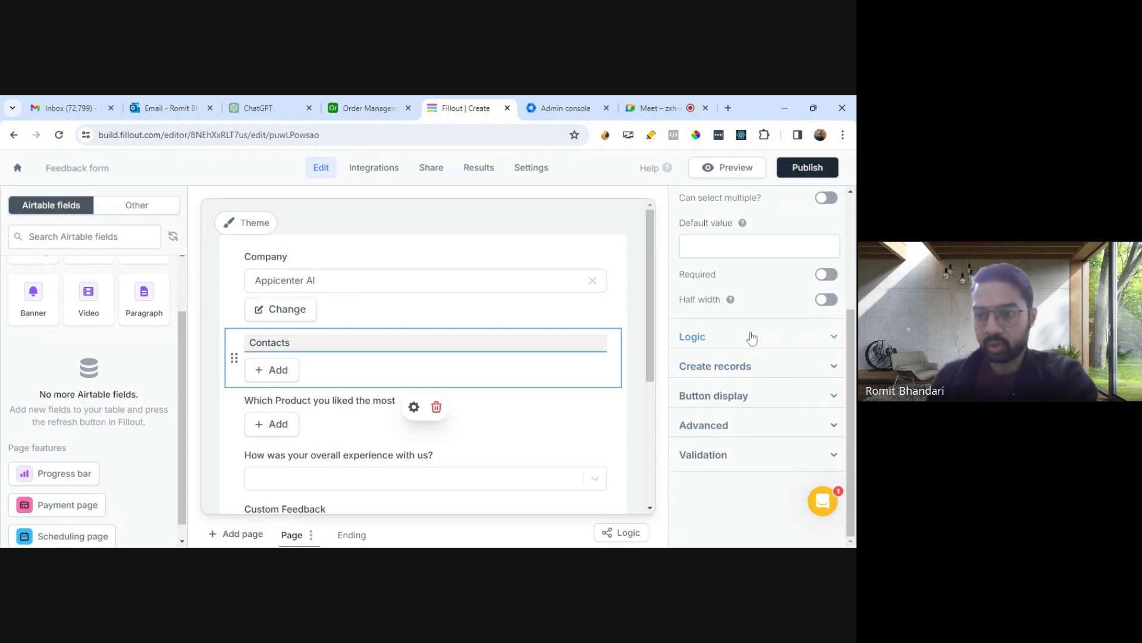
pyautogui.scroll(3, 775, 345)
pyautogui.scroll(-2, 776, 346)
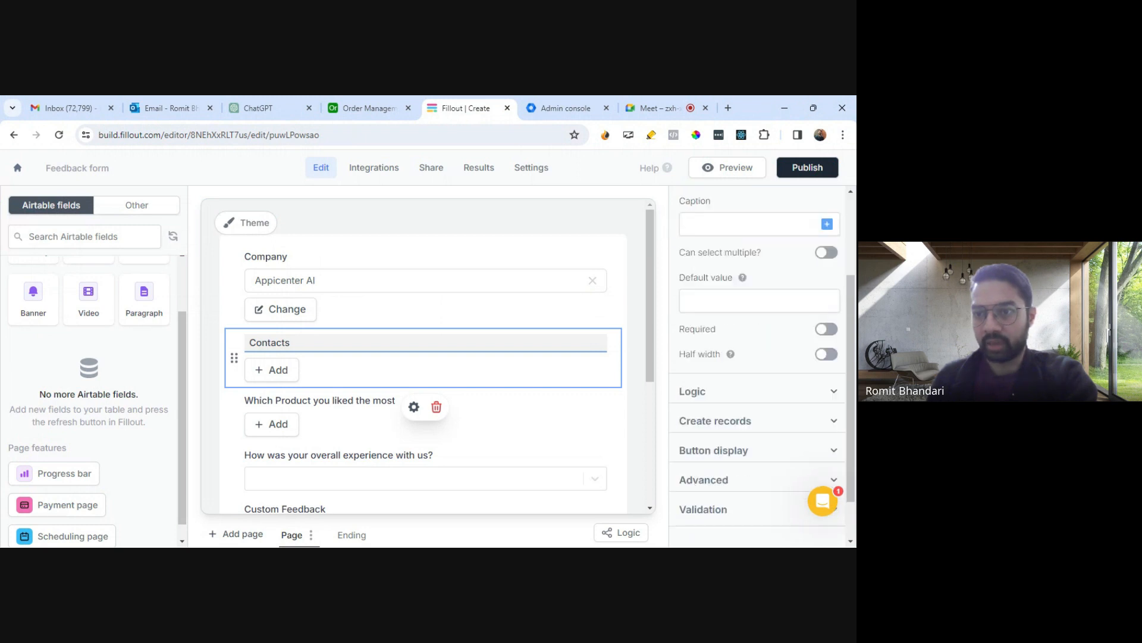
pyautogui.click(762, 391)
pyautogui.scroll(-2, 763, 391)
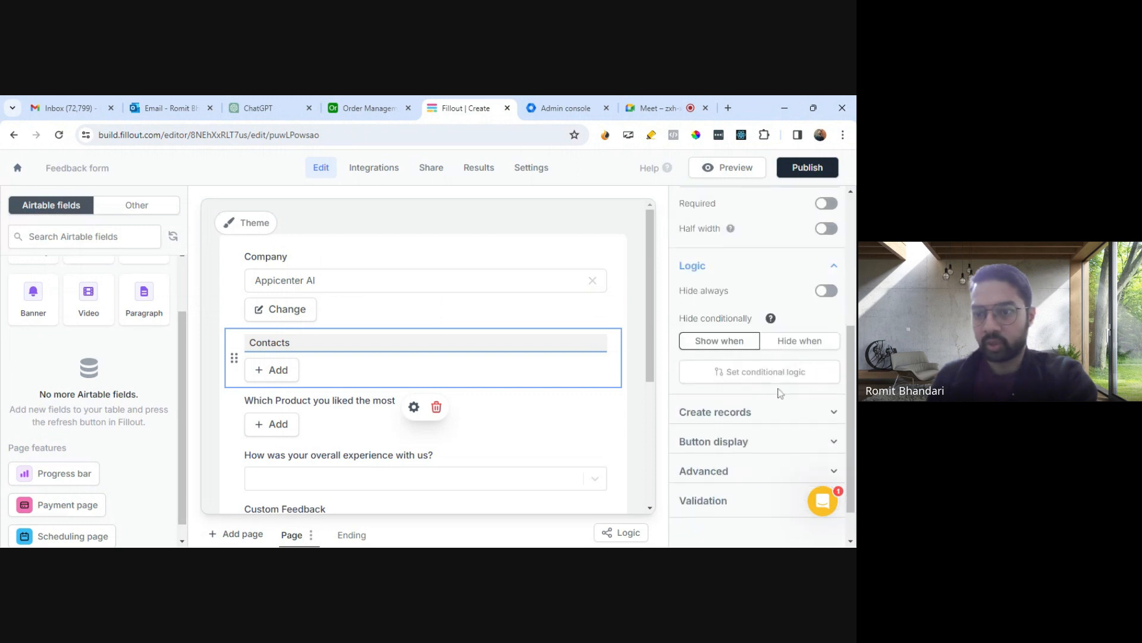
pyautogui.click(756, 417)
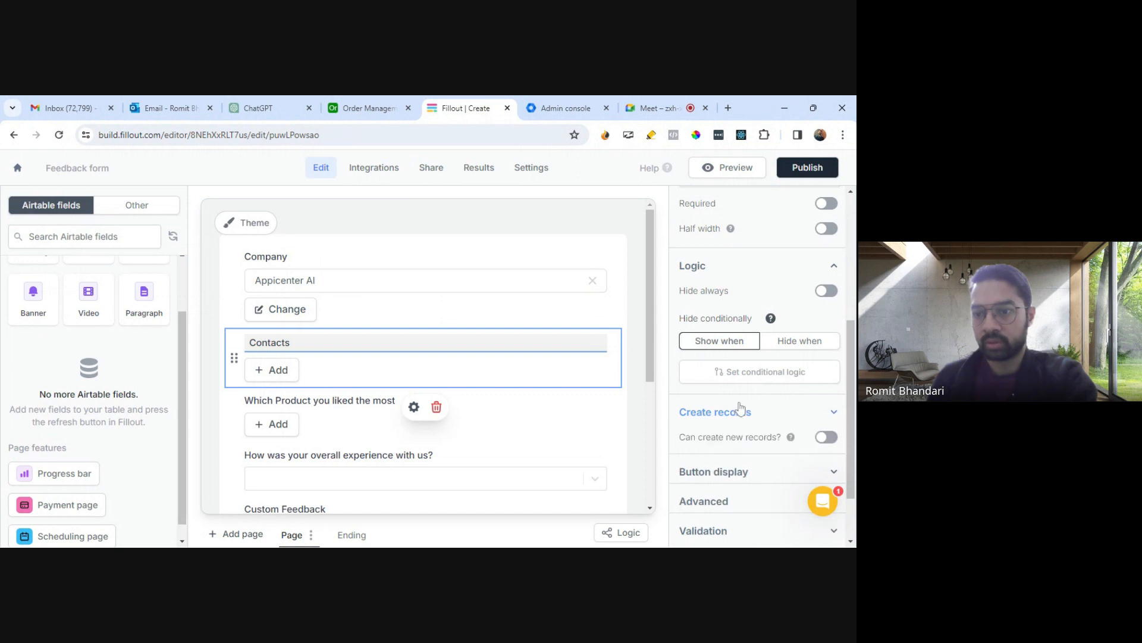
pyautogui.scroll(-1, 772, 396)
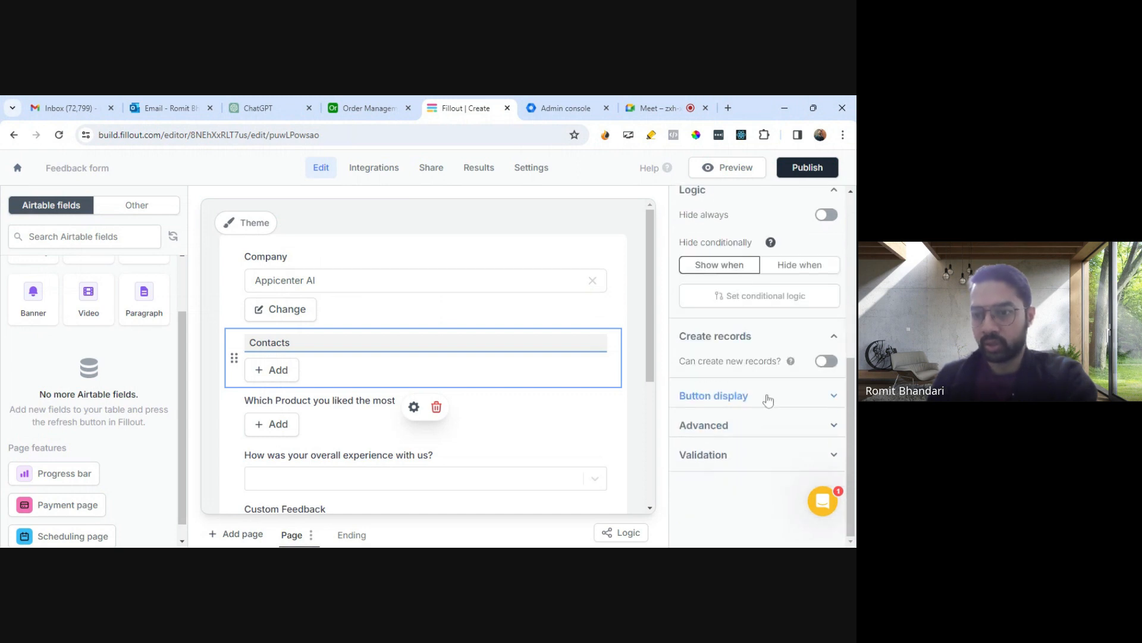
pyautogui.click(773, 397)
pyautogui.scroll(-3, 773, 399)
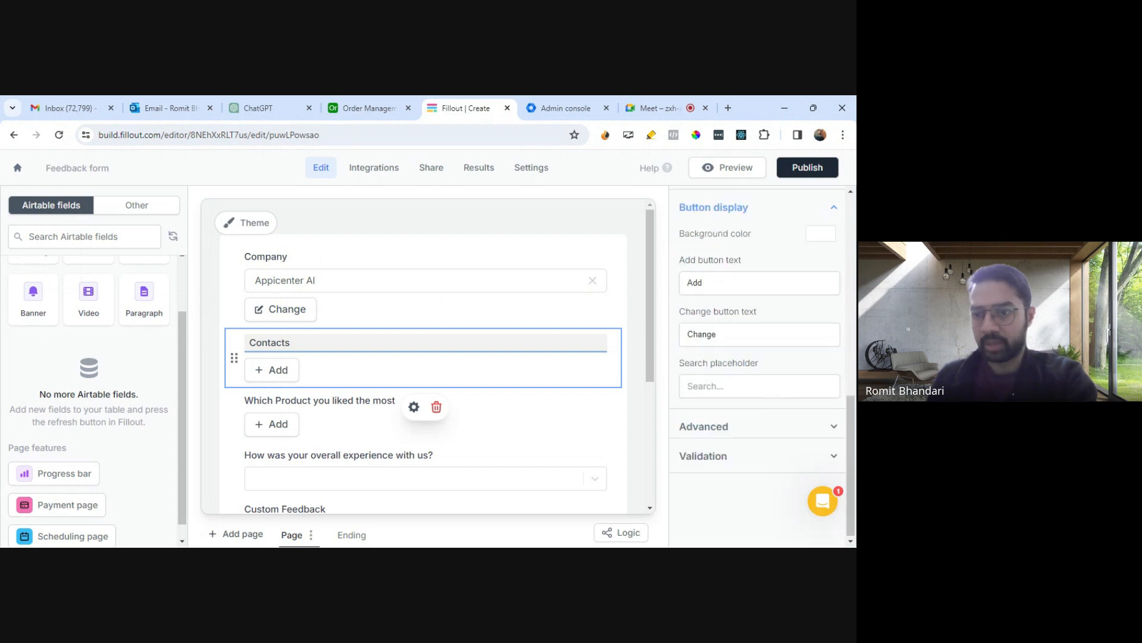
pyautogui.click(750, 283)
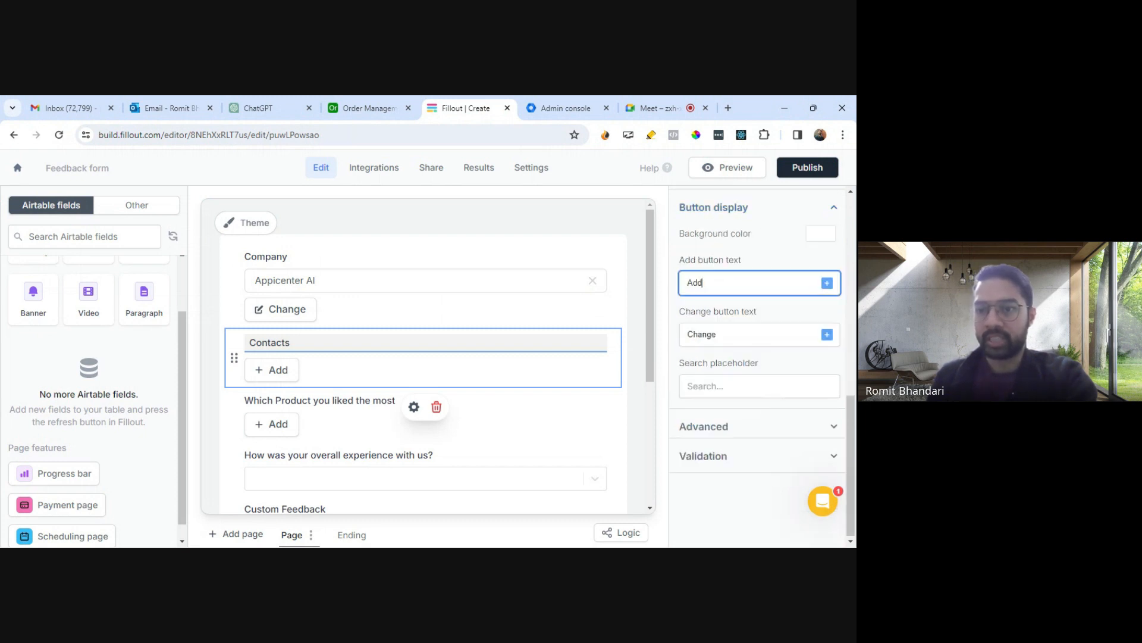
pyautogui.click(747, 425)
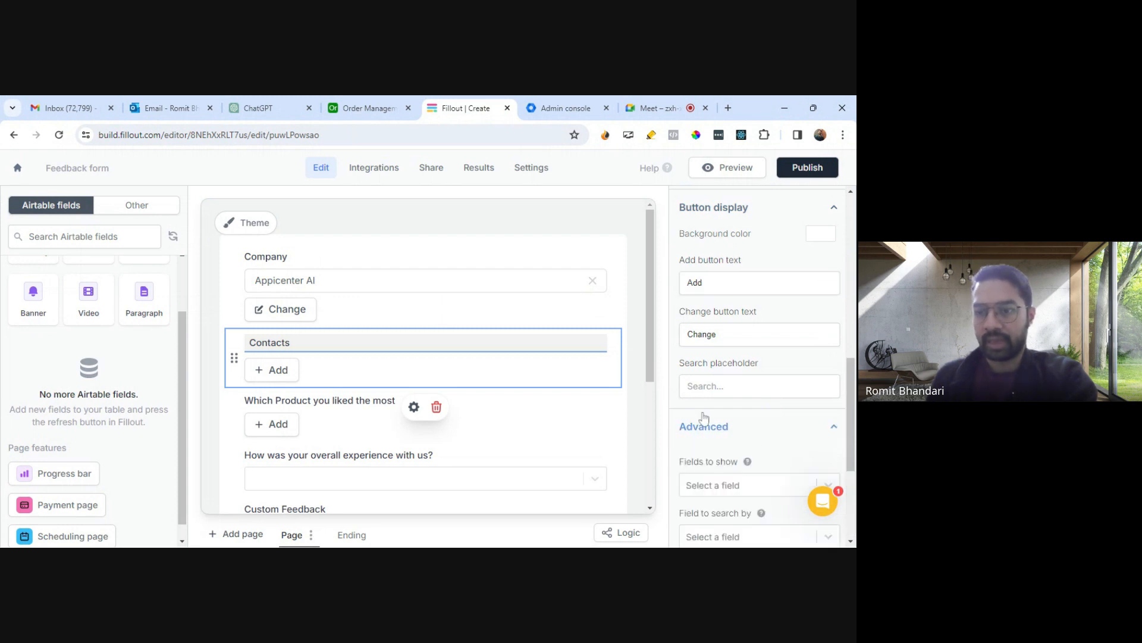
pyautogui.scroll(-3, 718, 427)
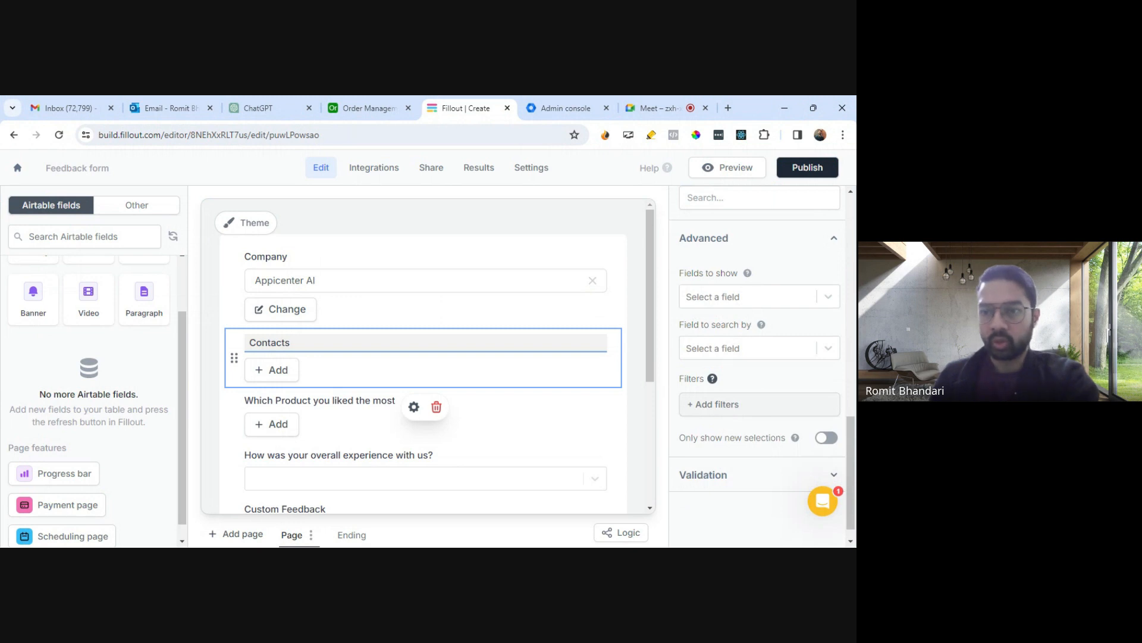
pyautogui.click(773, 479)
pyautogui.scroll(-2, 752, 473)
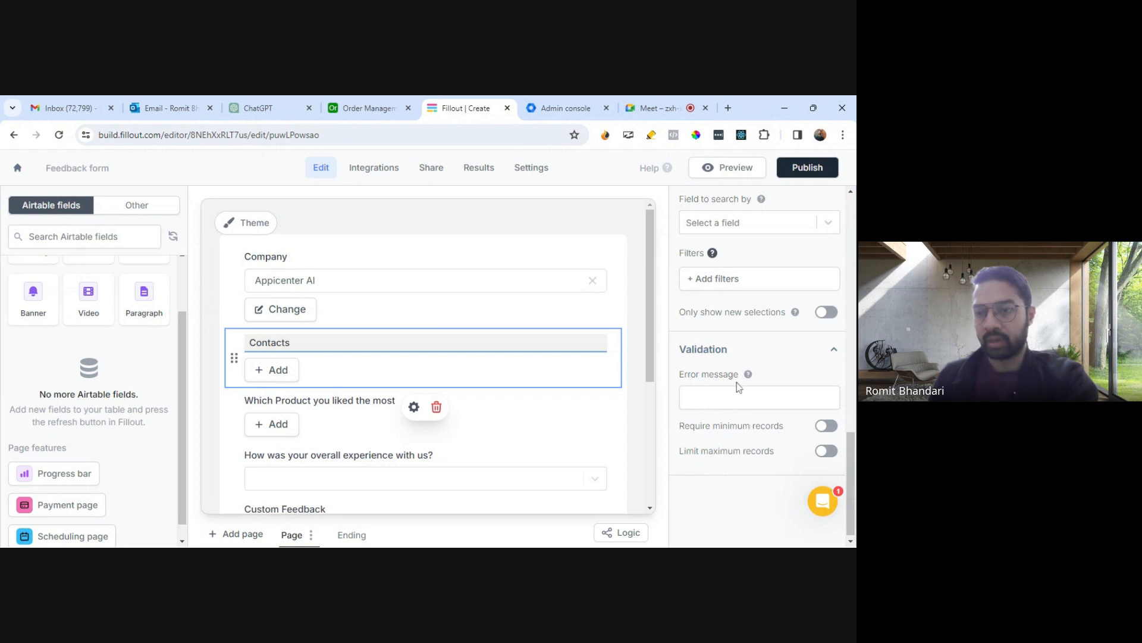
pyautogui.click(834, 350)
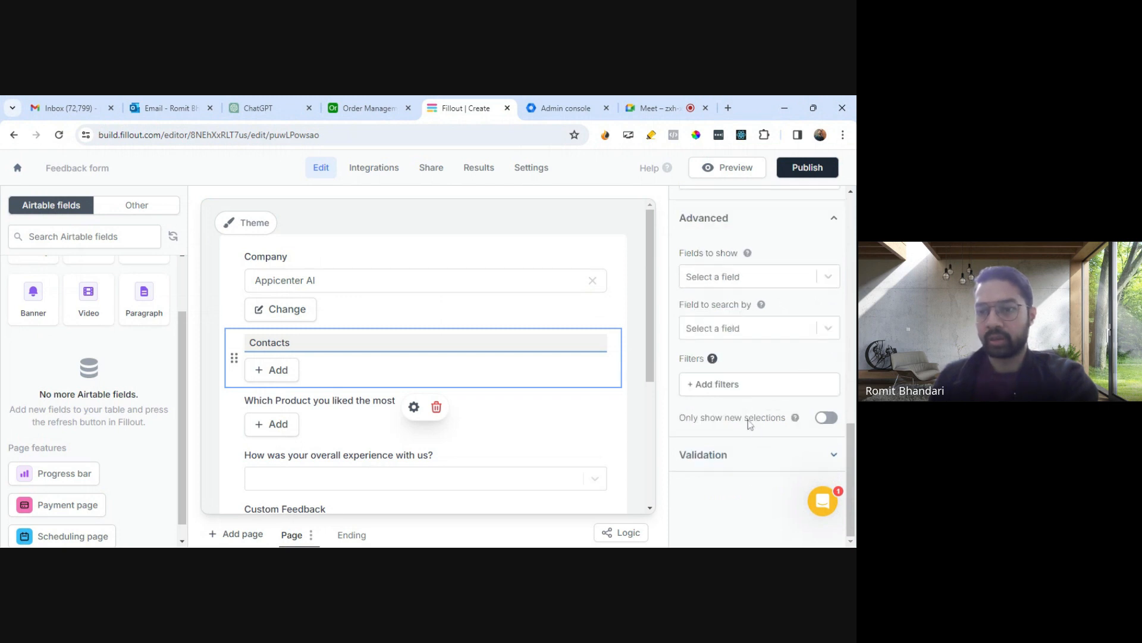
# - Open the Contacts record filter and add a condition that Company equals a reference
pyautogui.click(719, 386)
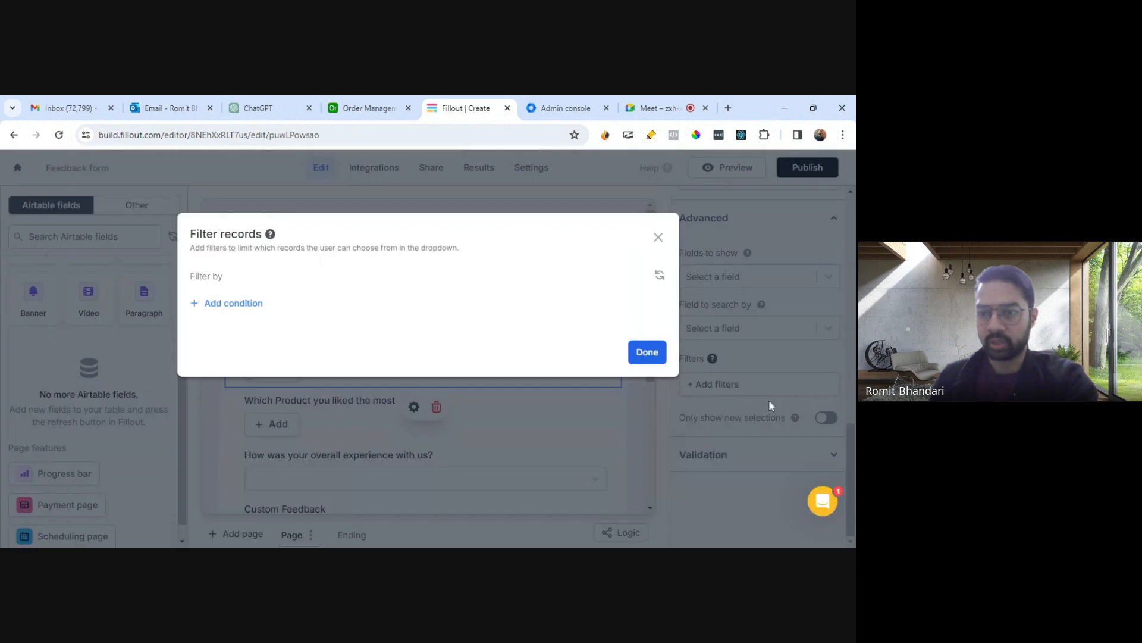
pyautogui.click(658, 238)
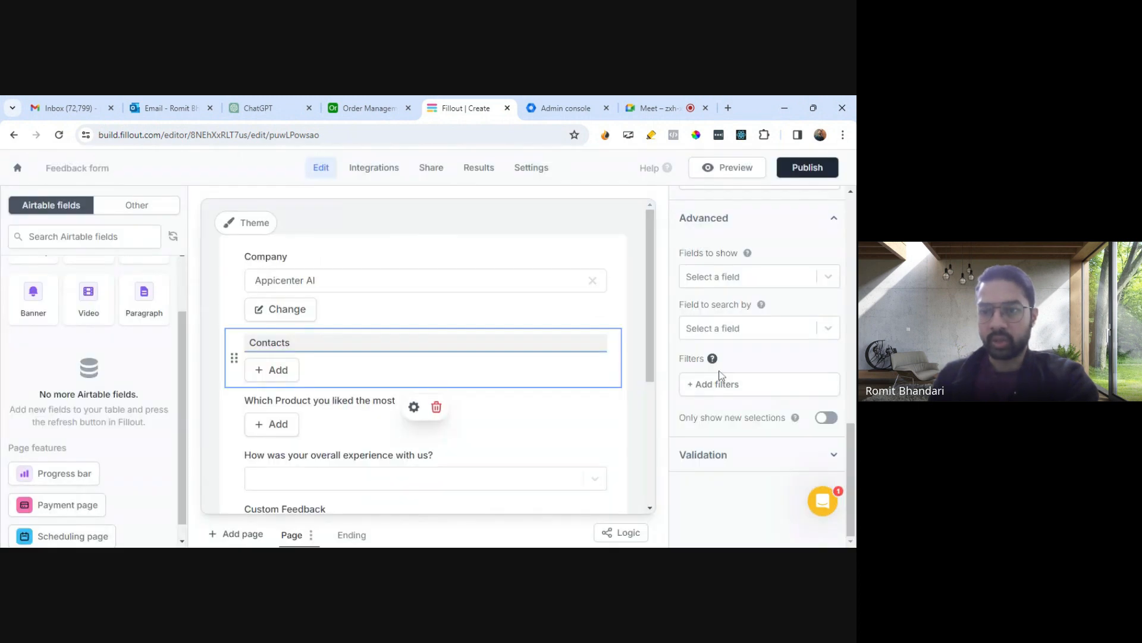
pyautogui.click(721, 376)
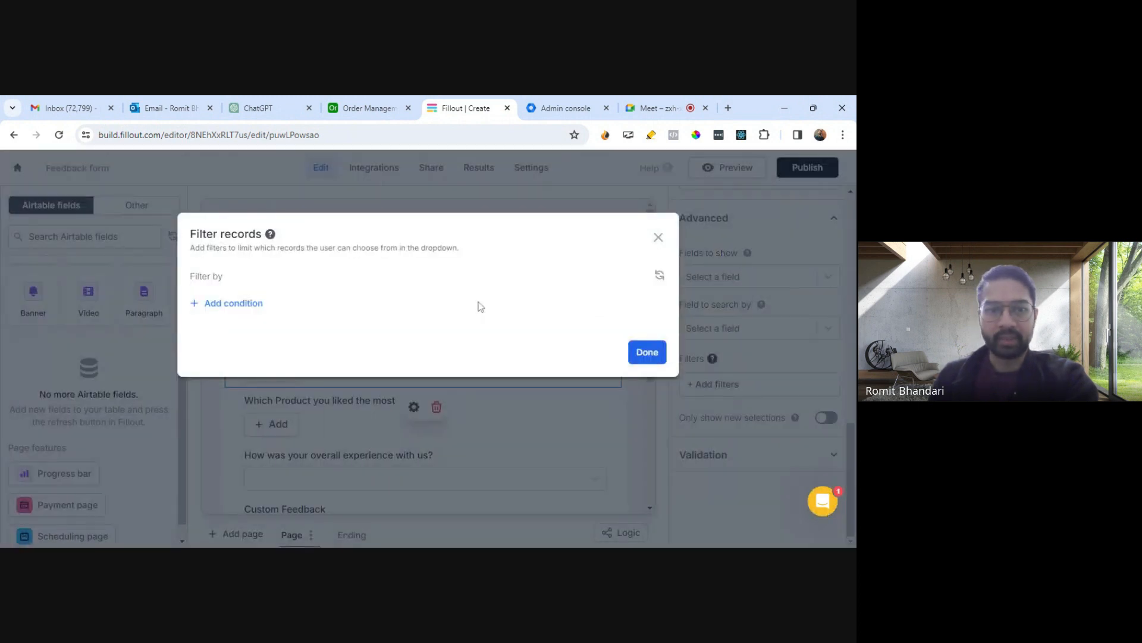
pyautogui.click(258, 304)
pyautogui.click(244, 302)
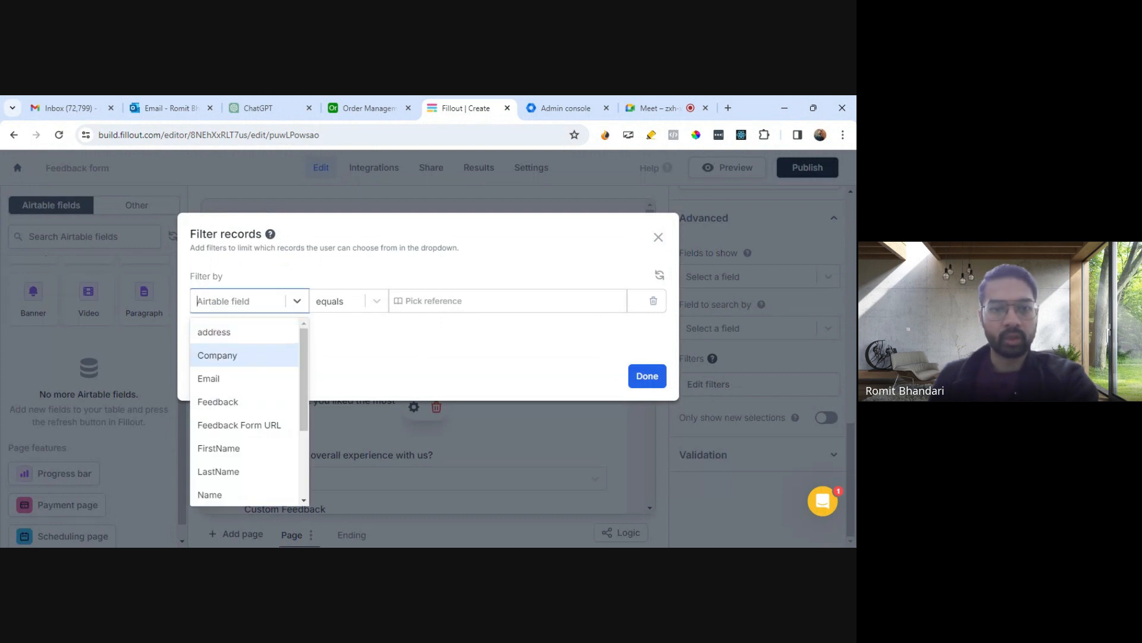
pyautogui.click(244, 355)
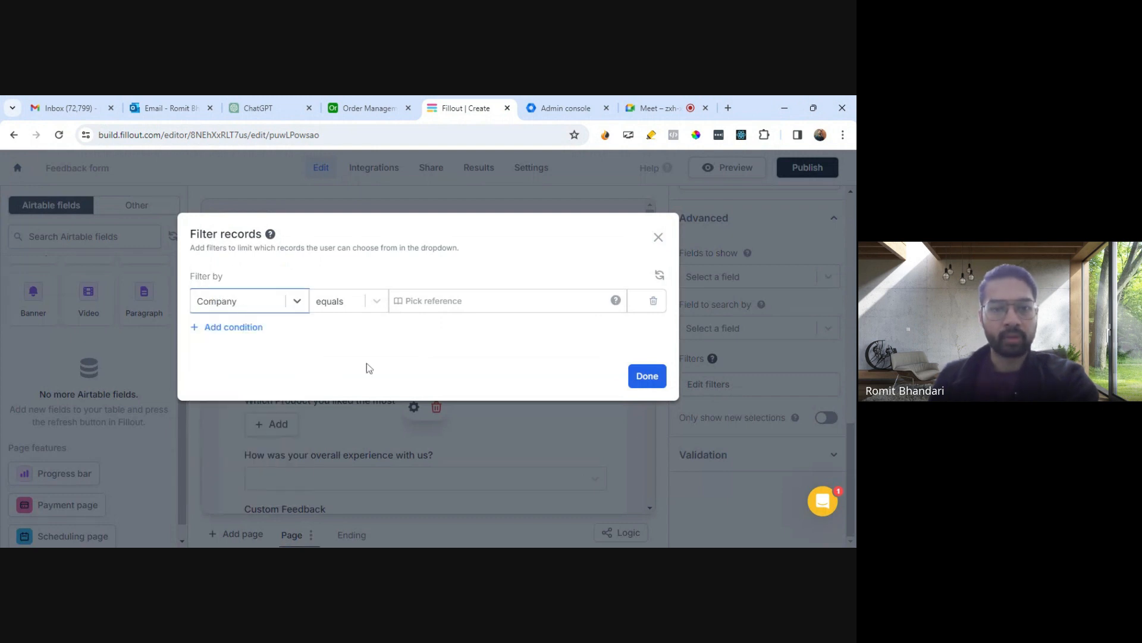
pyautogui.click(281, 305)
pyautogui.scroll(-2, 250, 389)
pyautogui.scroll(2, 250, 409)
pyautogui.click(286, 359)
# - Set the condition's reference to the current page's Company Name and save the filter
pyautogui.click(418, 307)
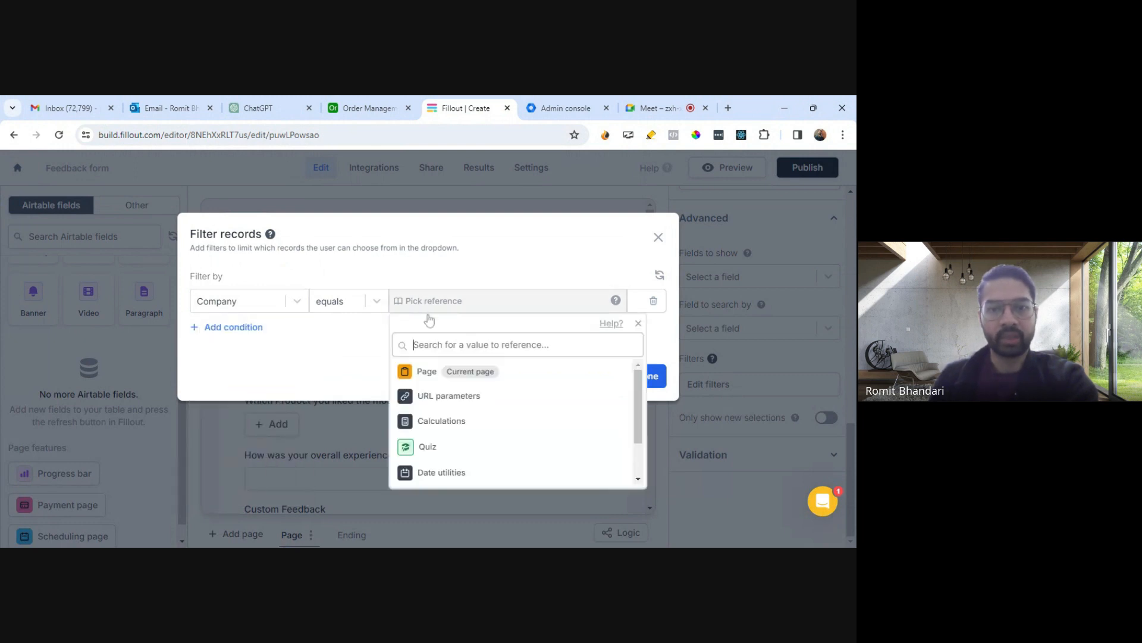
pyautogui.click(428, 379)
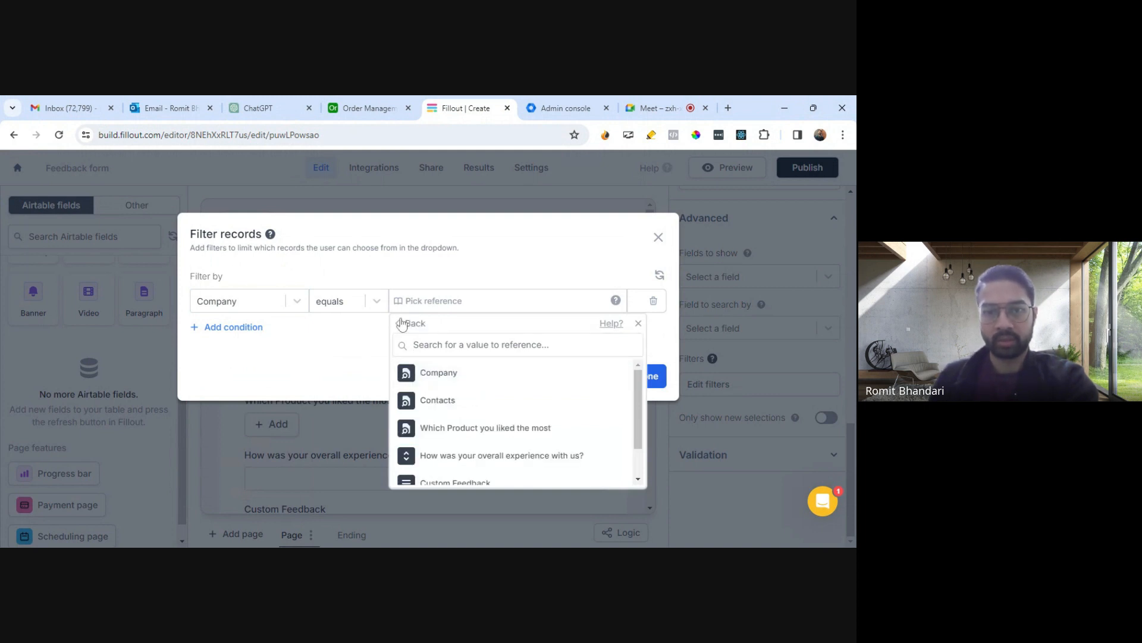
pyautogui.click(420, 304)
pyautogui.click(424, 304)
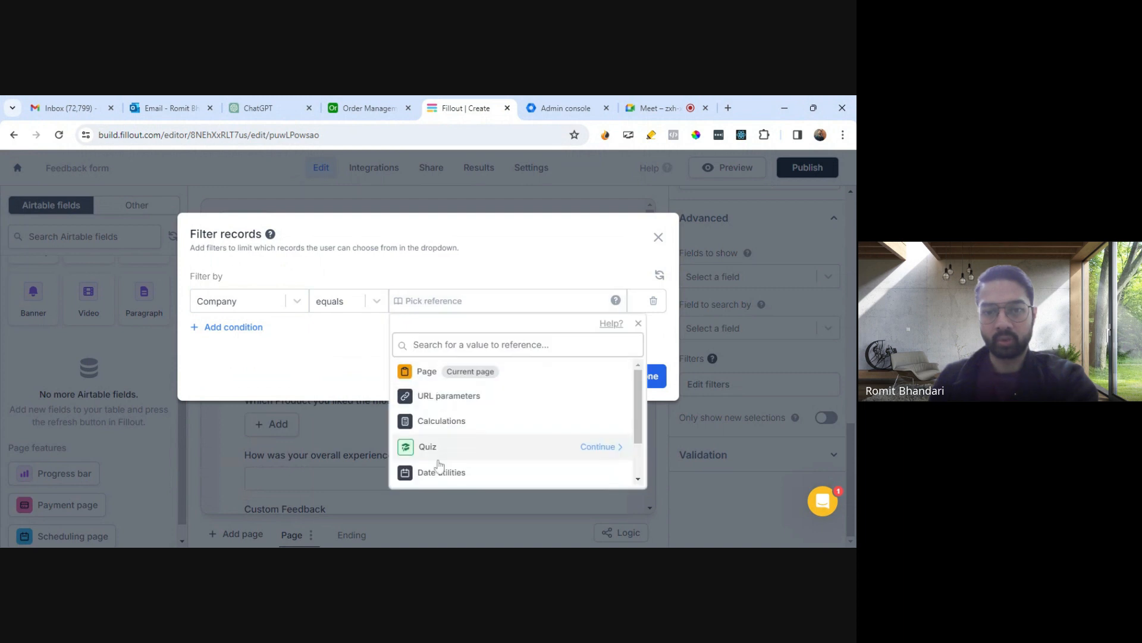
pyautogui.scroll(-2, 443, 463)
pyautogui.scroll(2, 458, 458)
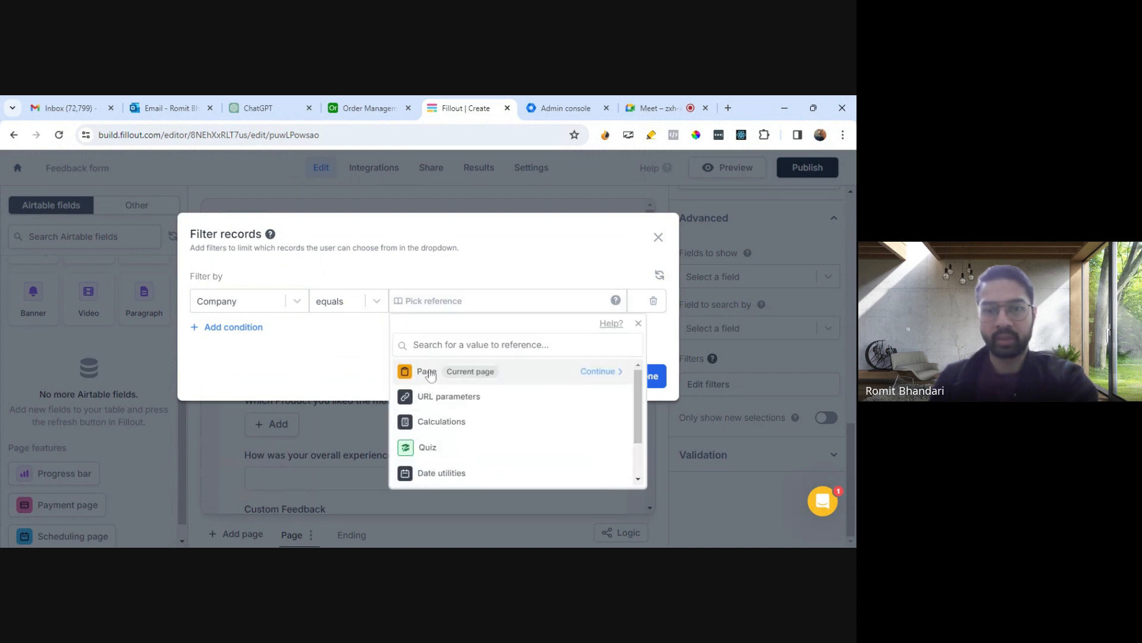
pyautogui.click(547, 370)
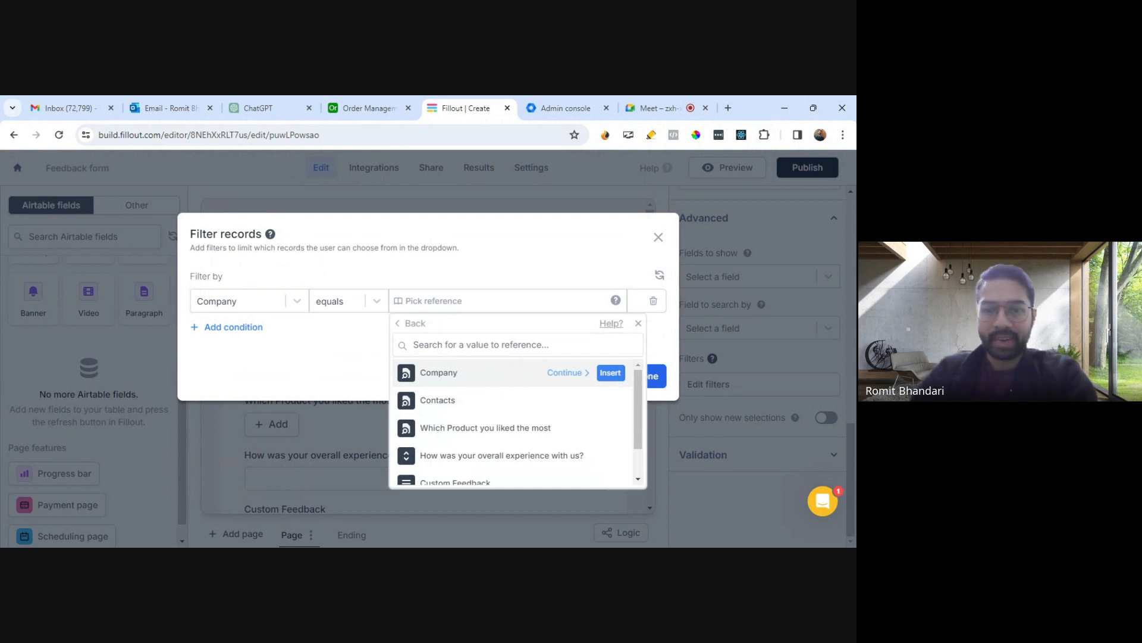
pyautogui.click(557, 373)
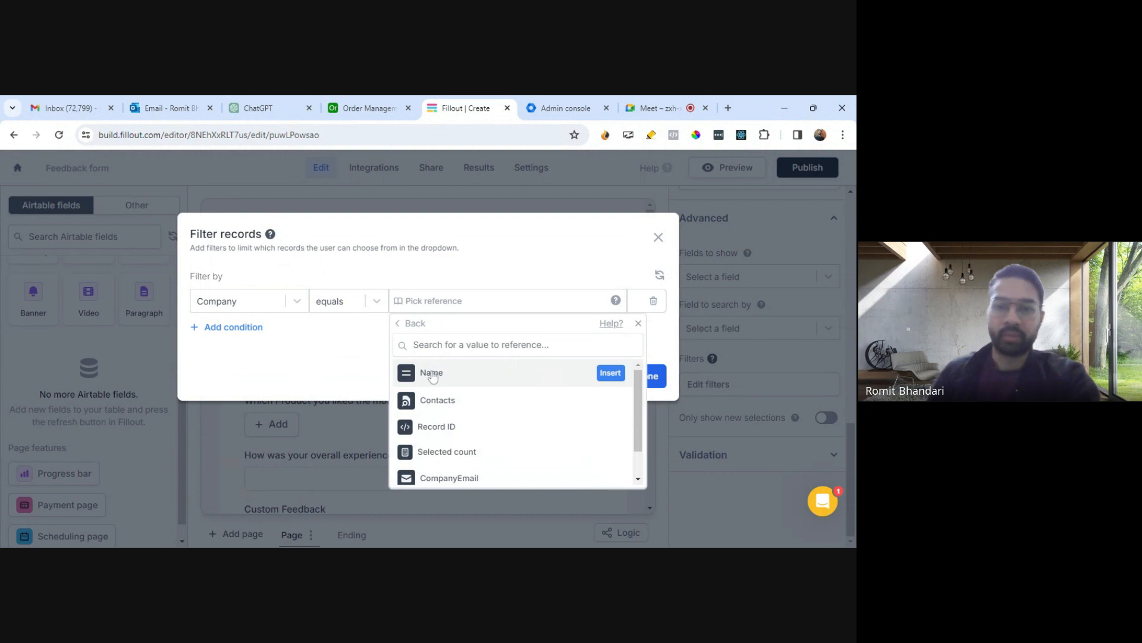
pyautogui.click(554, 373)
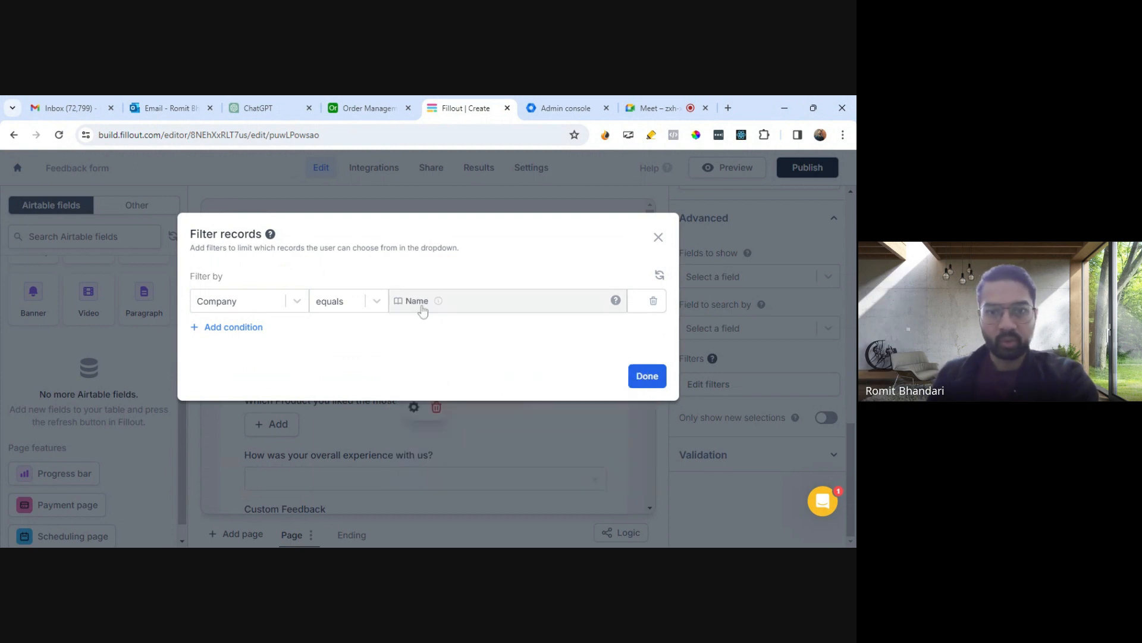
pyautogui.click(647, 376)
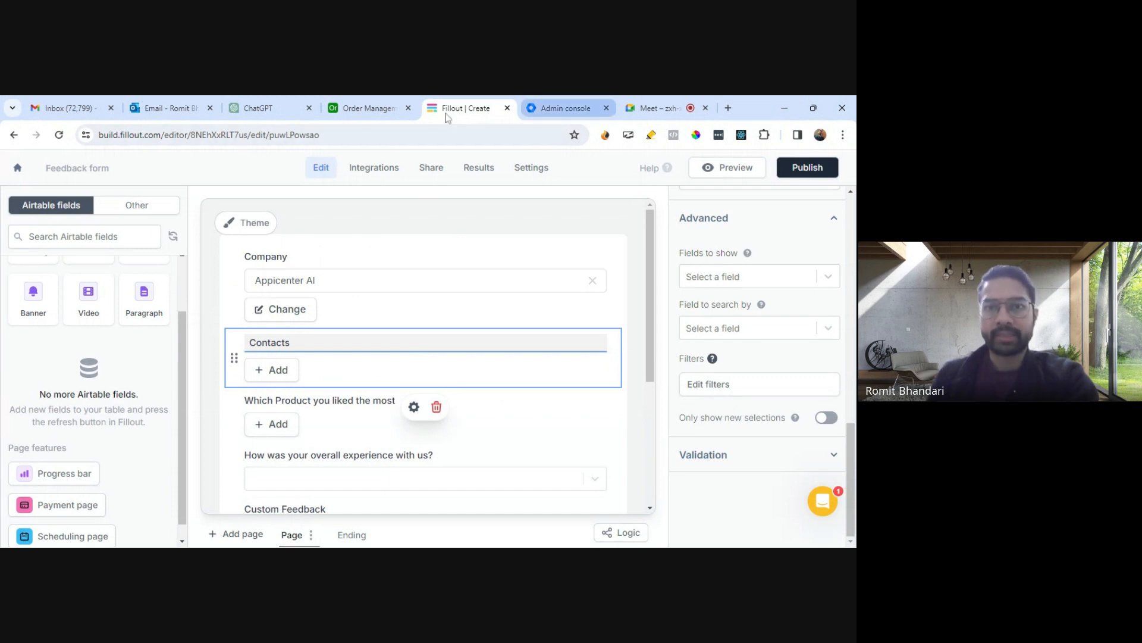
# - Switch to the Airtable Contacts table and scroll across to its Company column
pyautogui.click(360, 109)
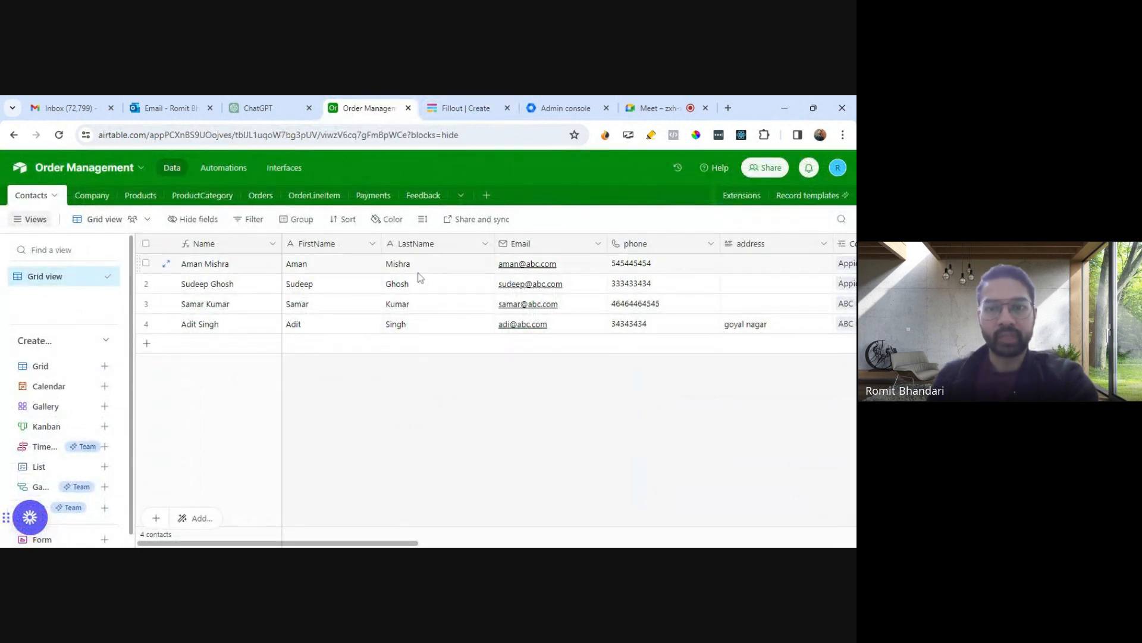
pyautogui.moveTo(381, 542); pyautogui.dragTo(510, 543)
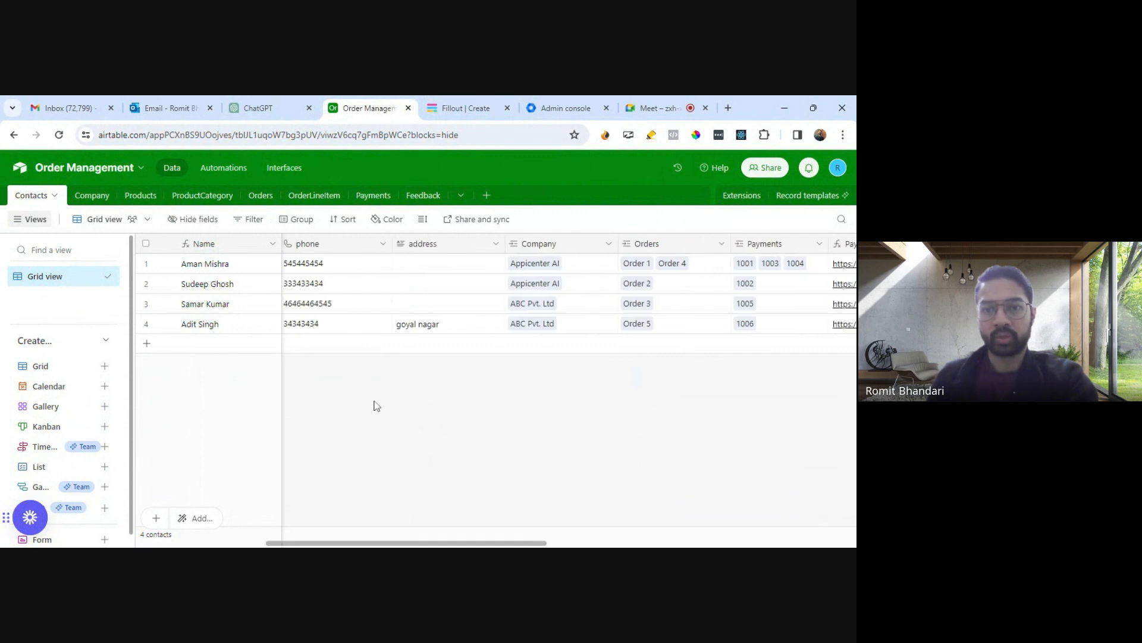
# - Open the Contacts table's Company link field settings to inspect them, then cancel without changes
pyautogui.click(608, 248)
pyautogui.click(568, 273)
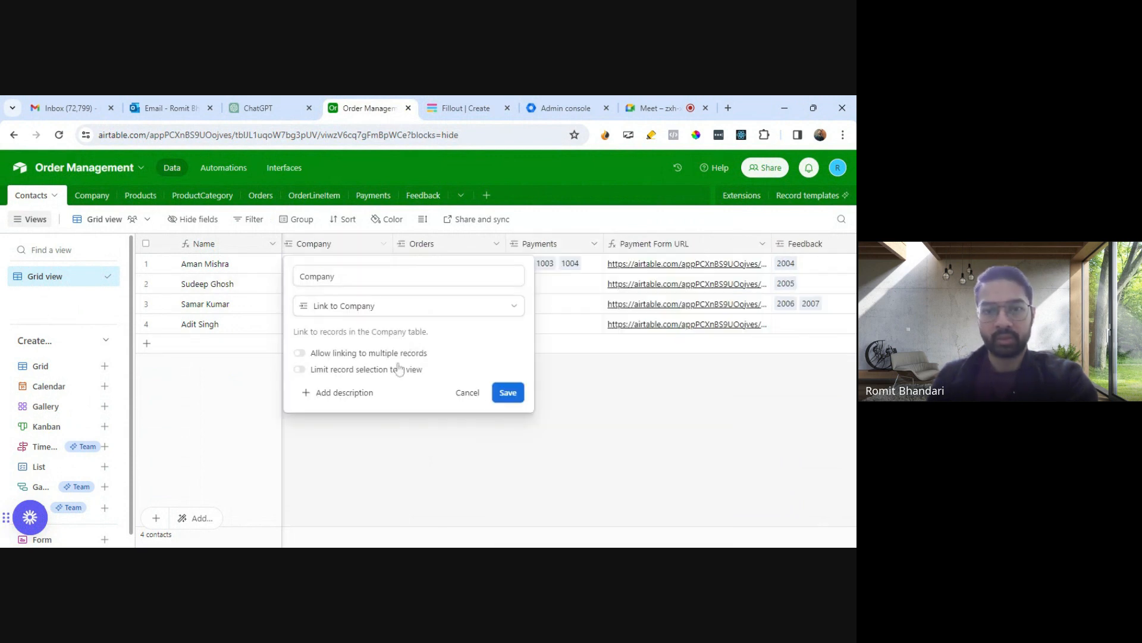
pyautogui.click(466, 392)
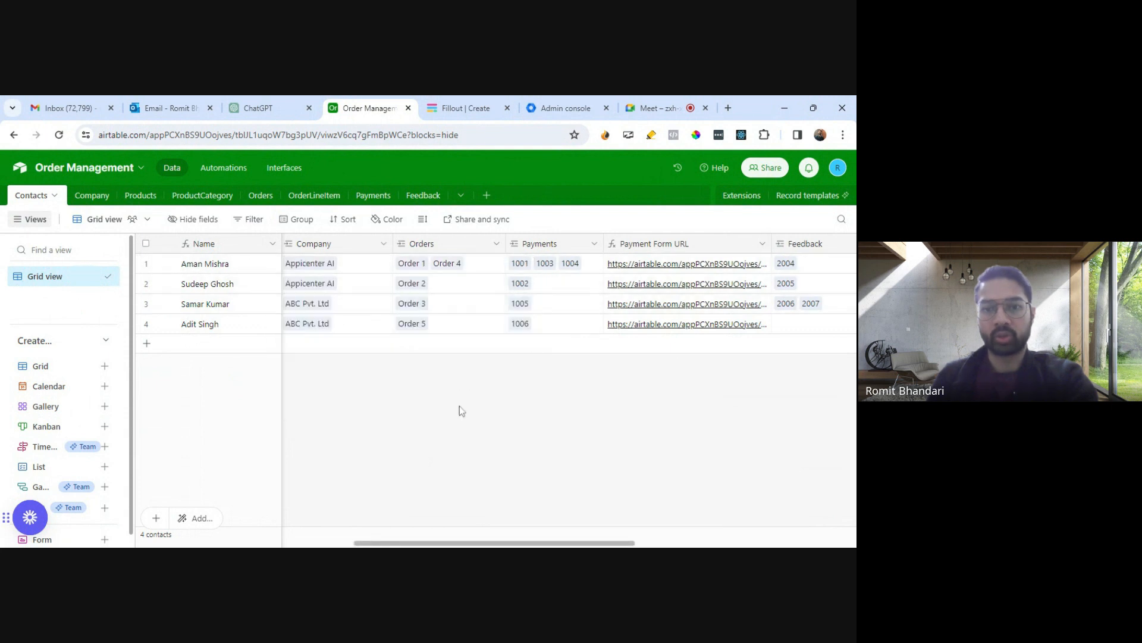
pyautogui.moveTo(485, 544); pyautogui.dragTo(405, 544)
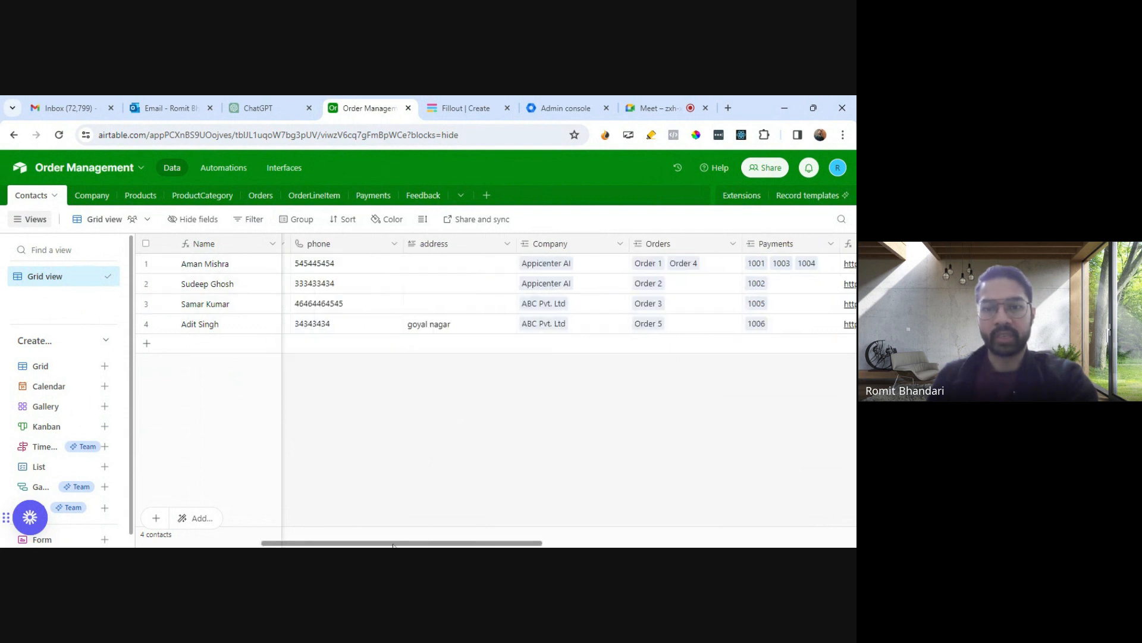
# - Return to the form editor and review the Contacts picker's record filter before closing it
pyautogui.click(461, 109)
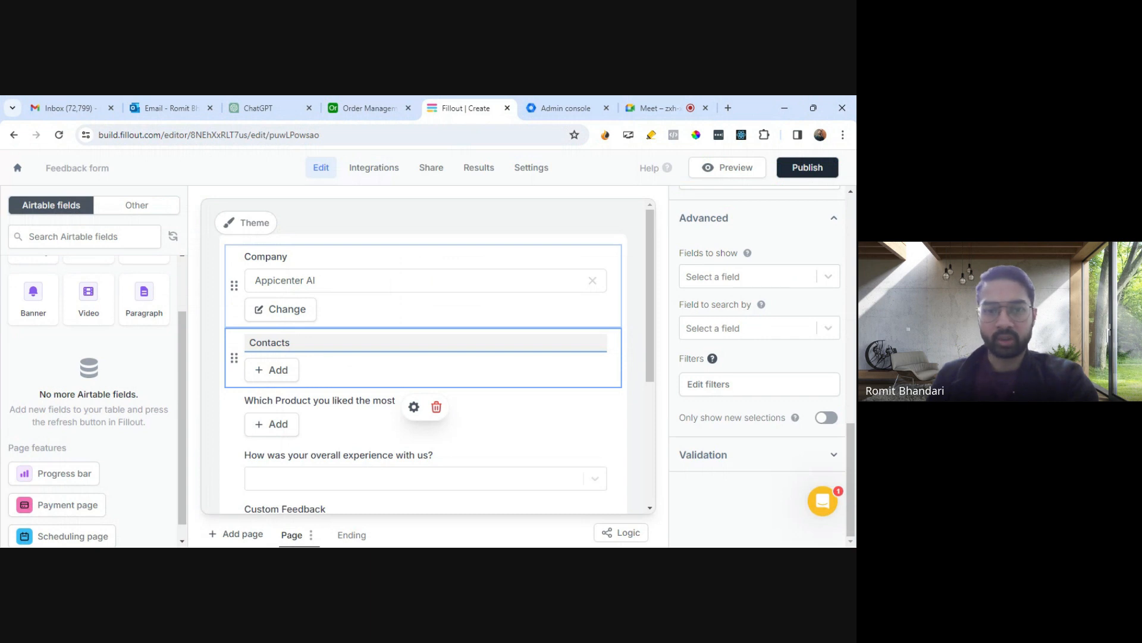
pyautogui.scroll(2, 758, 421)
pyautogui.scroll(-2, 757, 421)
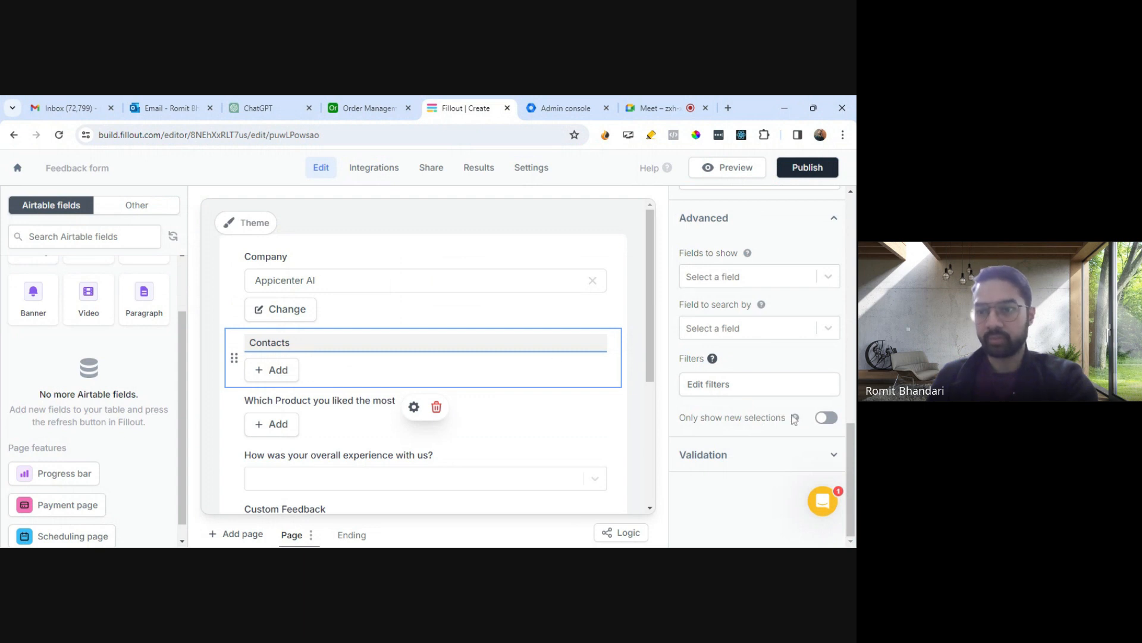
pyautogui.click(695, 385)
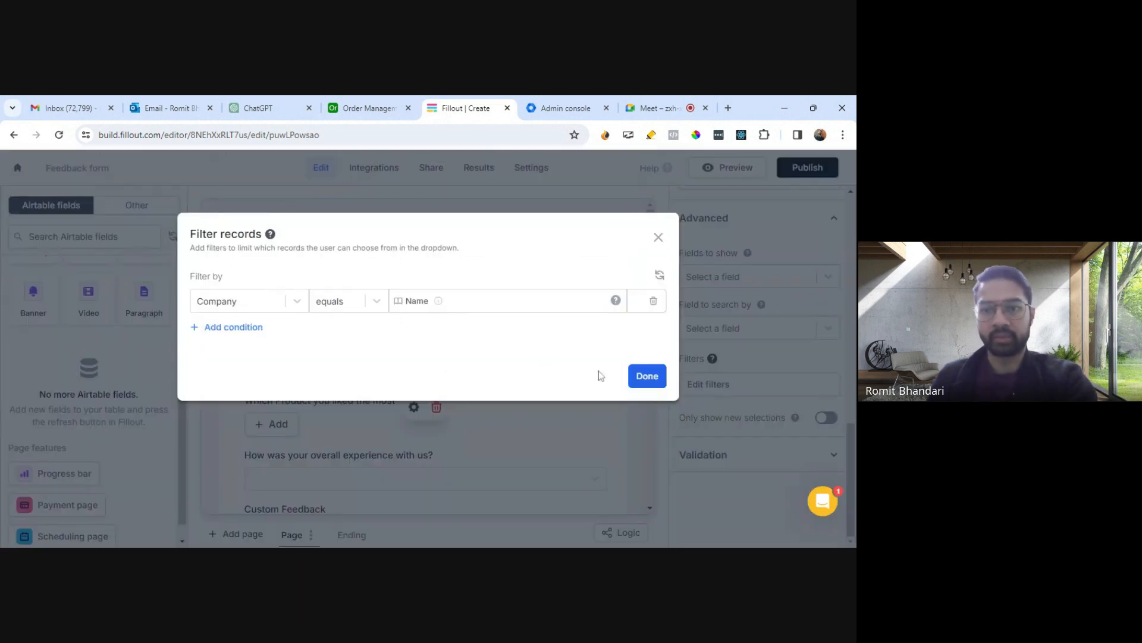
pyautogui.click(648, 378)
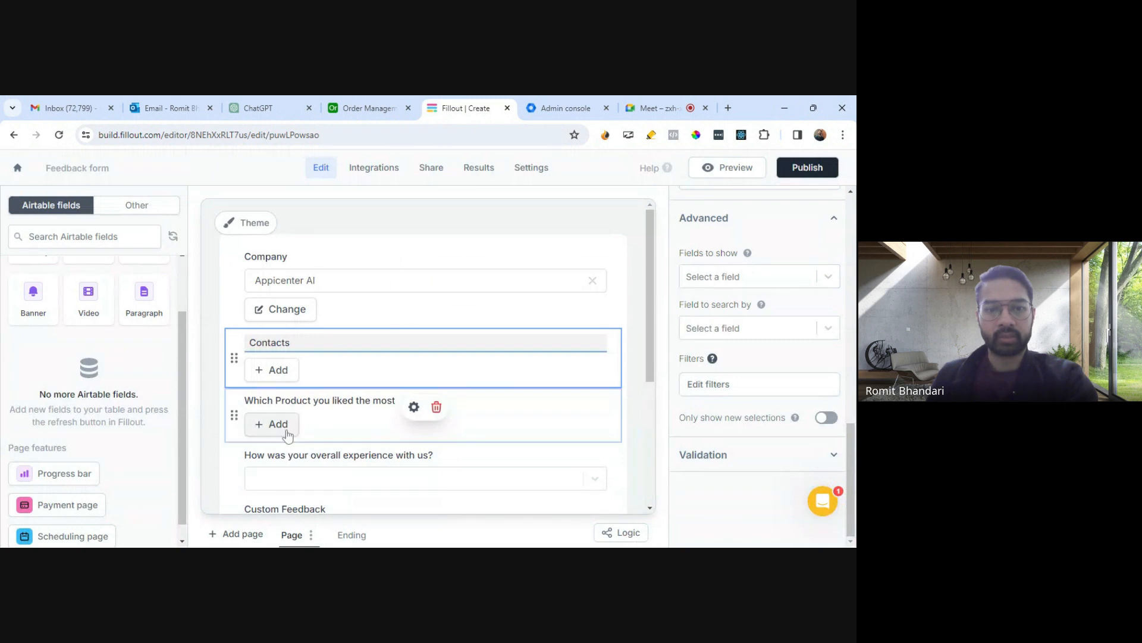
# - Browse the options of the product picker and the overall experience dropdown on the form
pyautogui.scroll(-1, 288, 438)
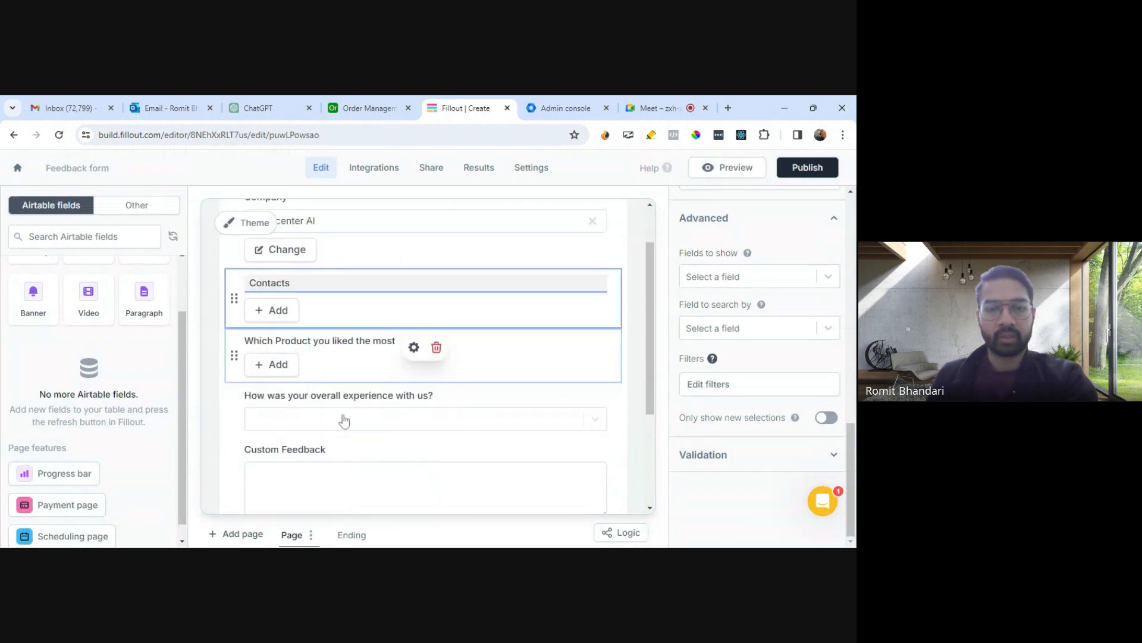
pyautogui.click(284, 362)
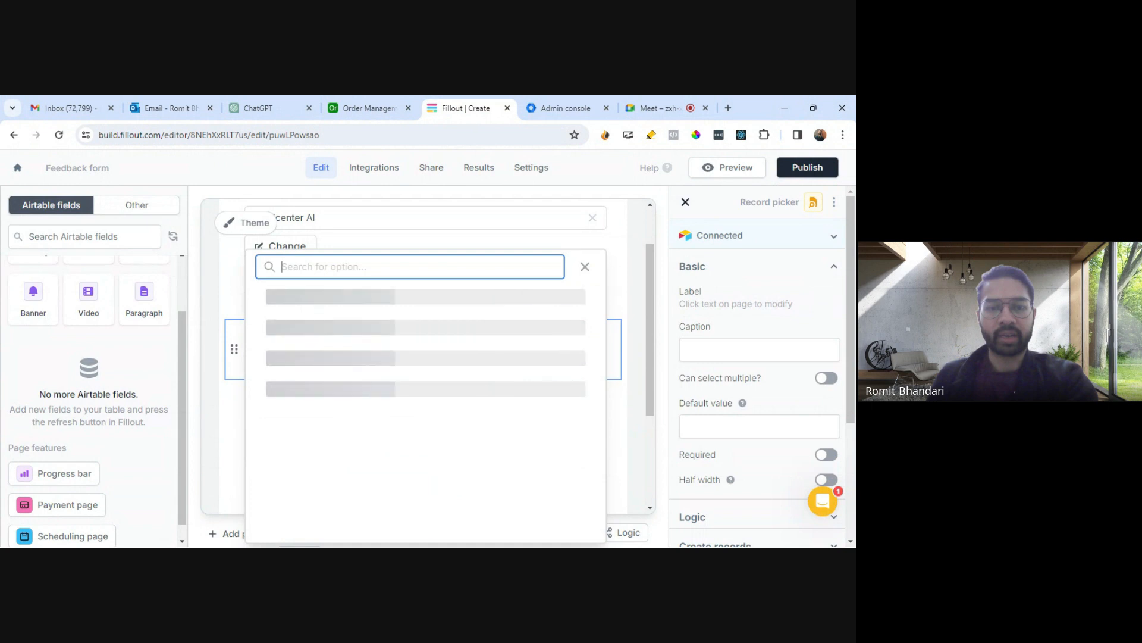
pyautogui.scroll(-3, 435, 383)
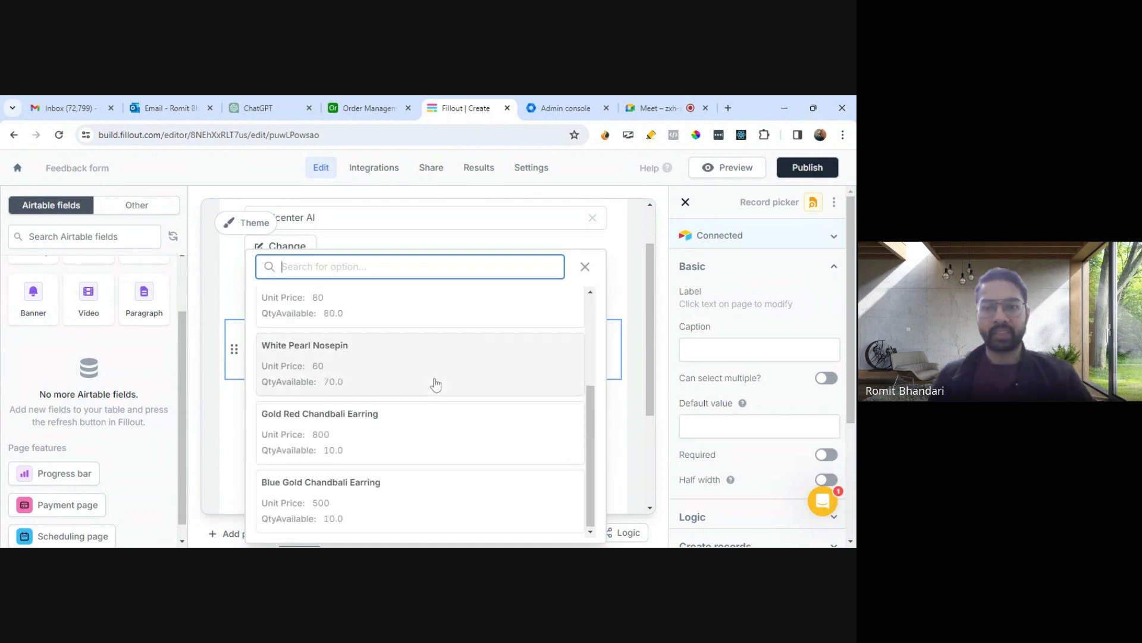
pyautogui.scroll(3, 435, 384)
pyautogui.click(585, 267)
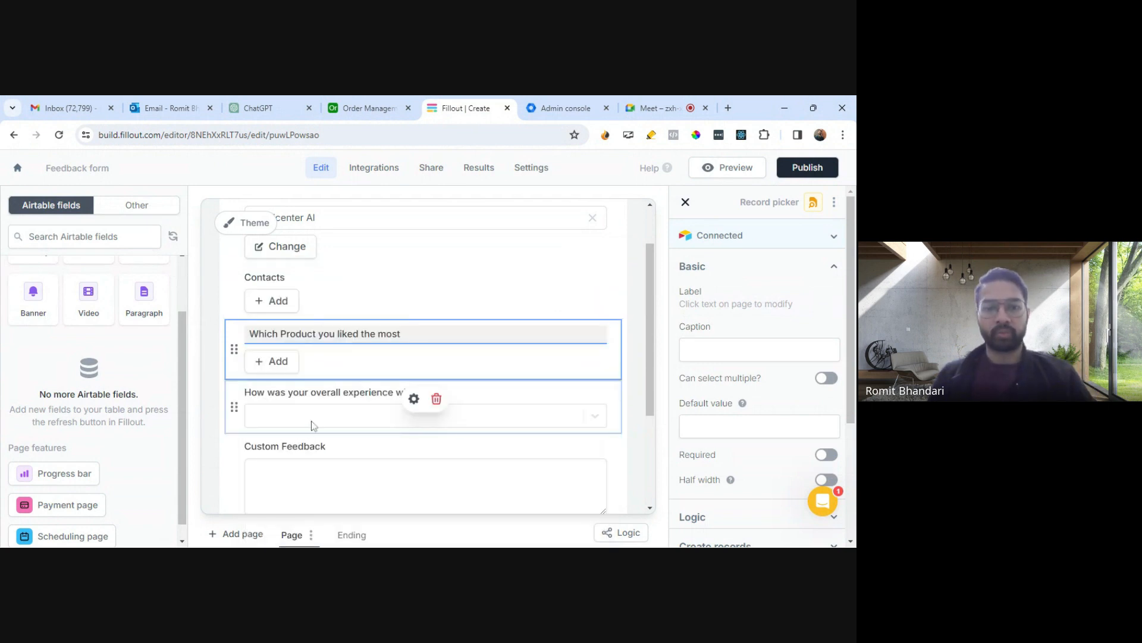
pyautogui.click(312, 420)
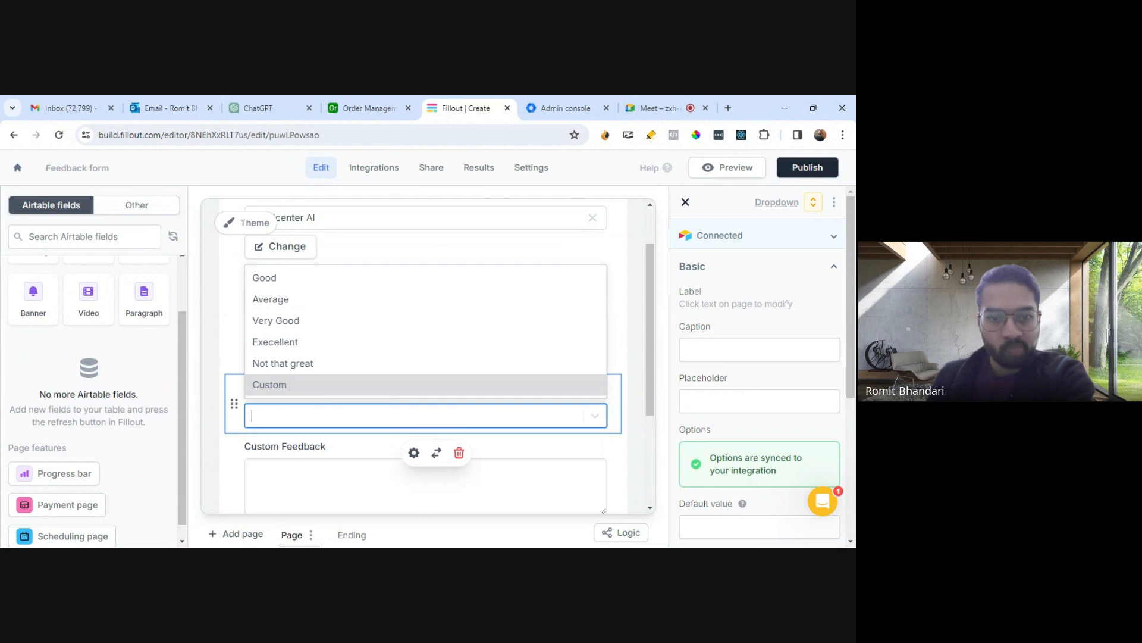
# - Select the Custom Feedback field and start a Show when conditional logic rule with a new condition
pyautogui.click(284, 446)
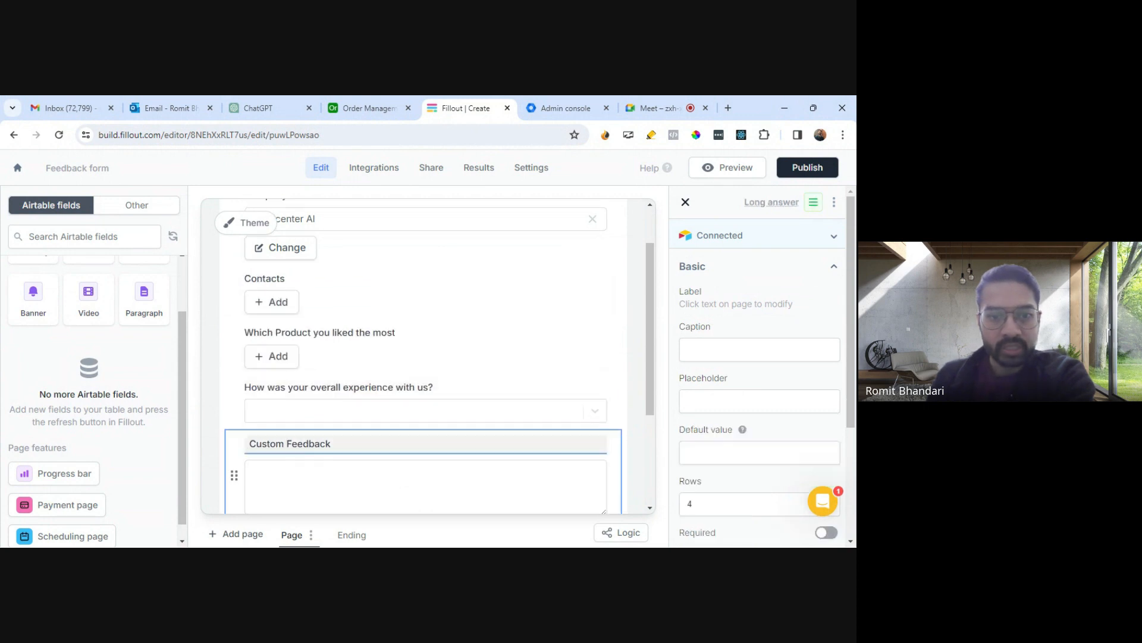
pyautogui.scroll(-1, 285, 446)
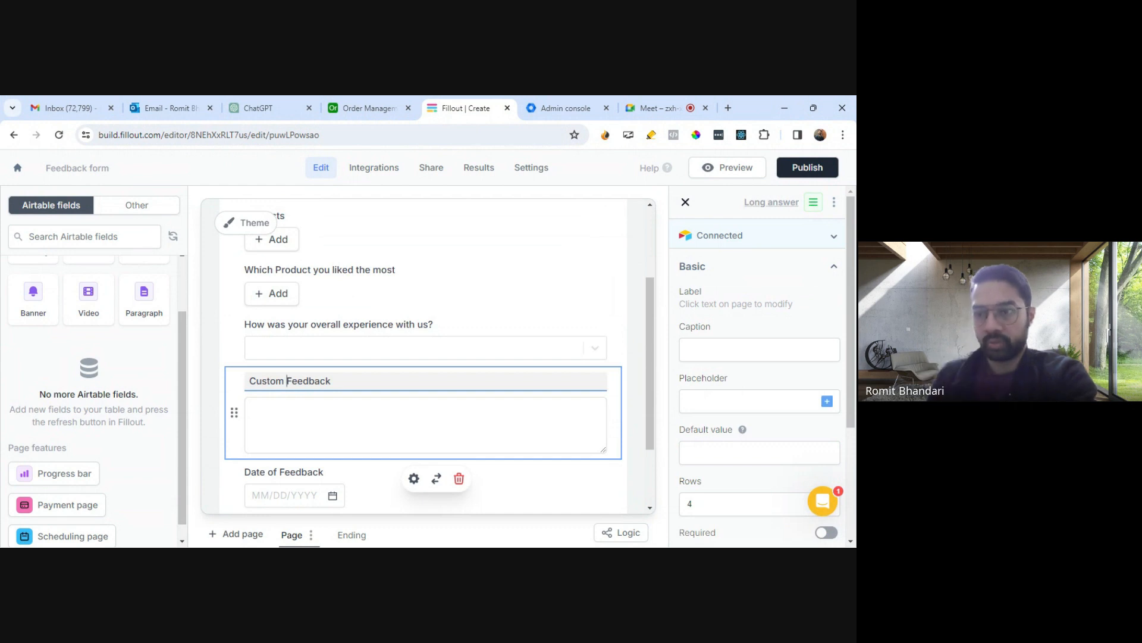
pyautogui.scroll(-3, 770, 395)
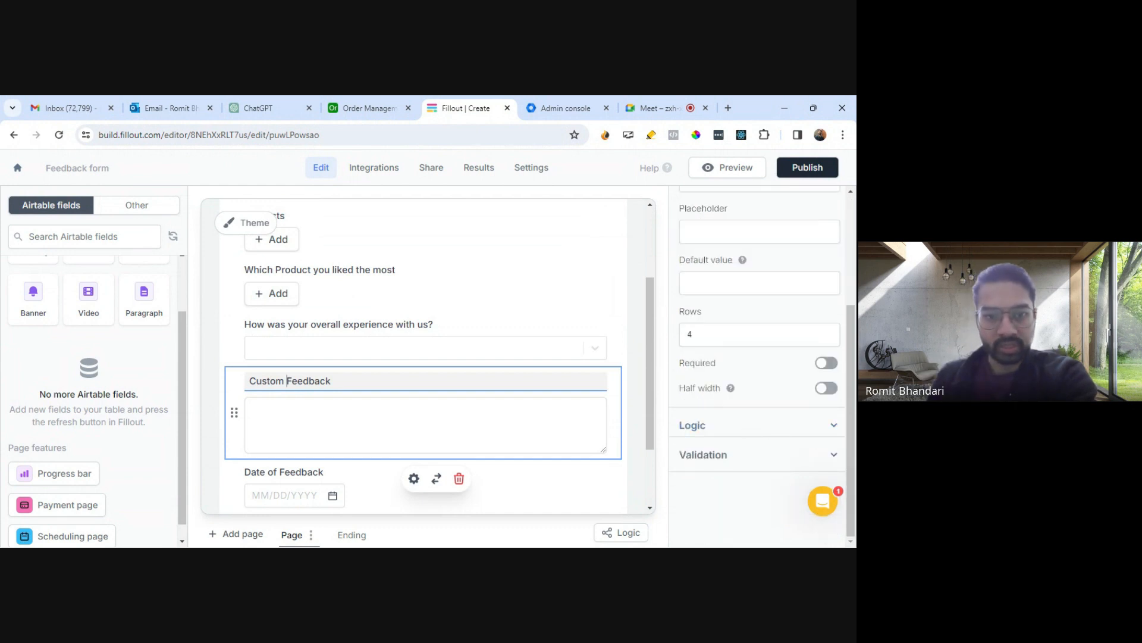
pyautogui.click(692, 425)
pyautogui.scroll(-2, 773, 416)
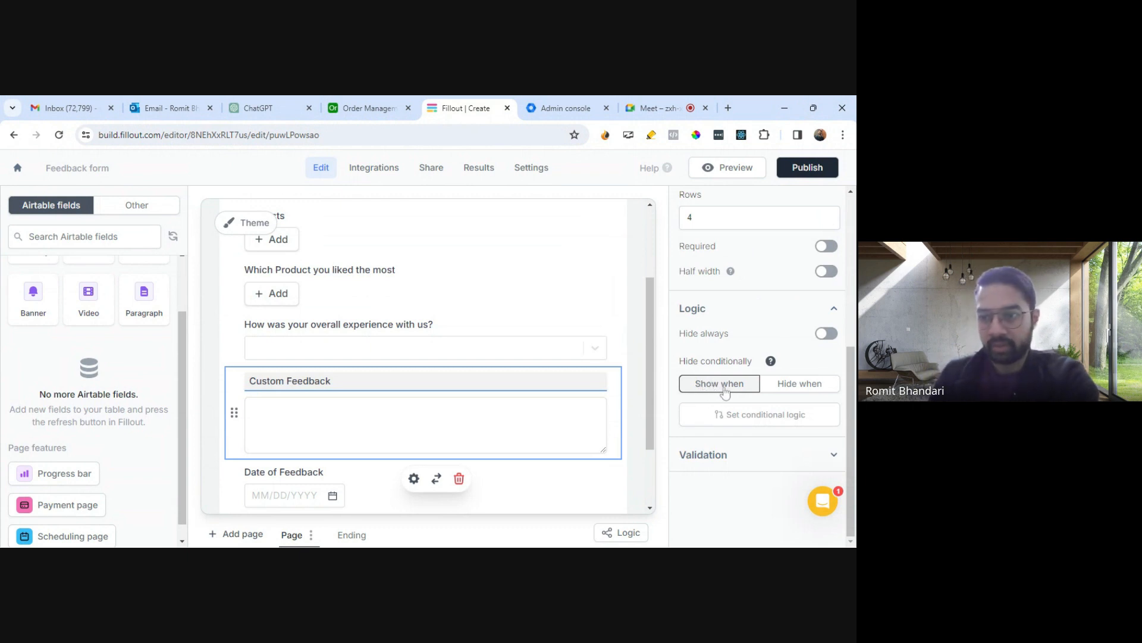
pyautogui.click(758, 415)
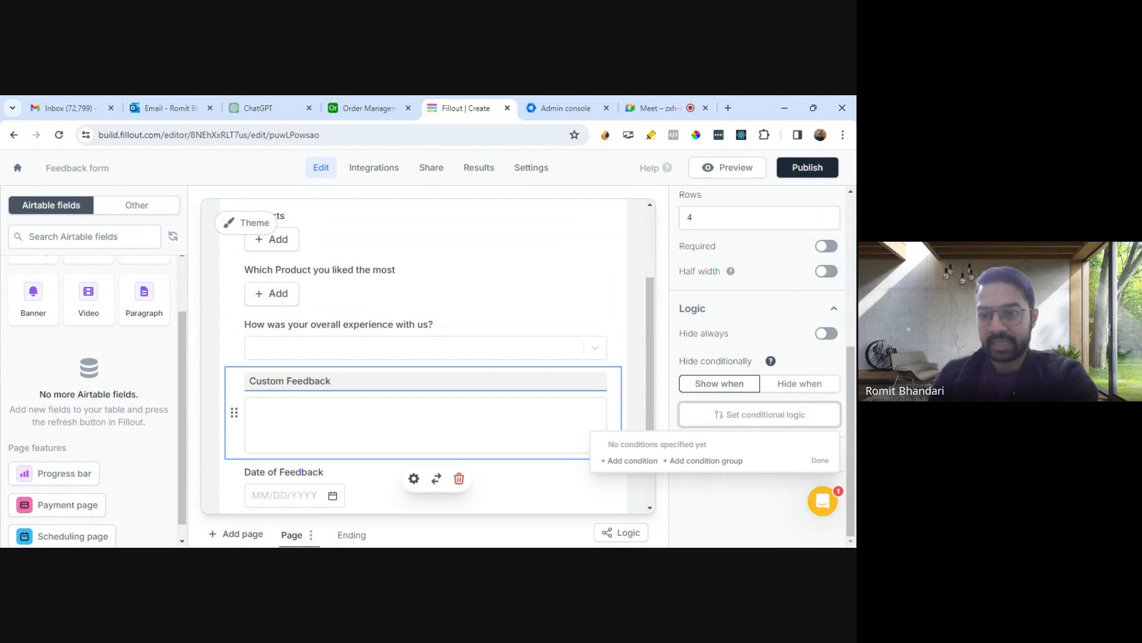
pyautogui.click(643, 461)
# - Set the condition to the current page's overall experience question equals Custom and finish the rule
pyautogui.click(594, 459)
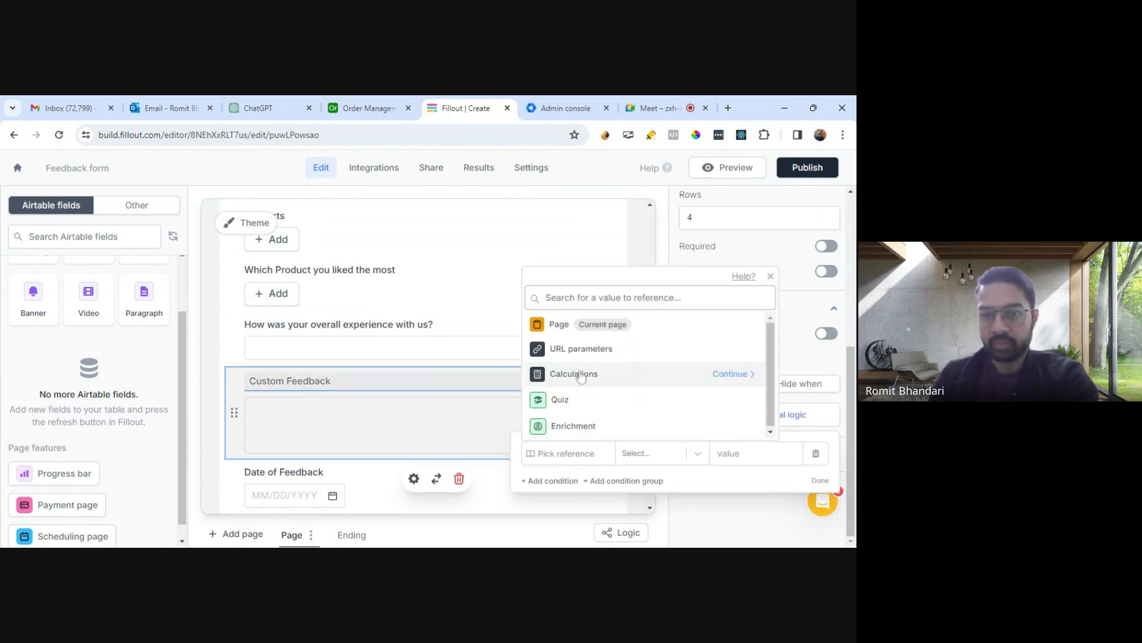
pyautogui.click(562, 325)
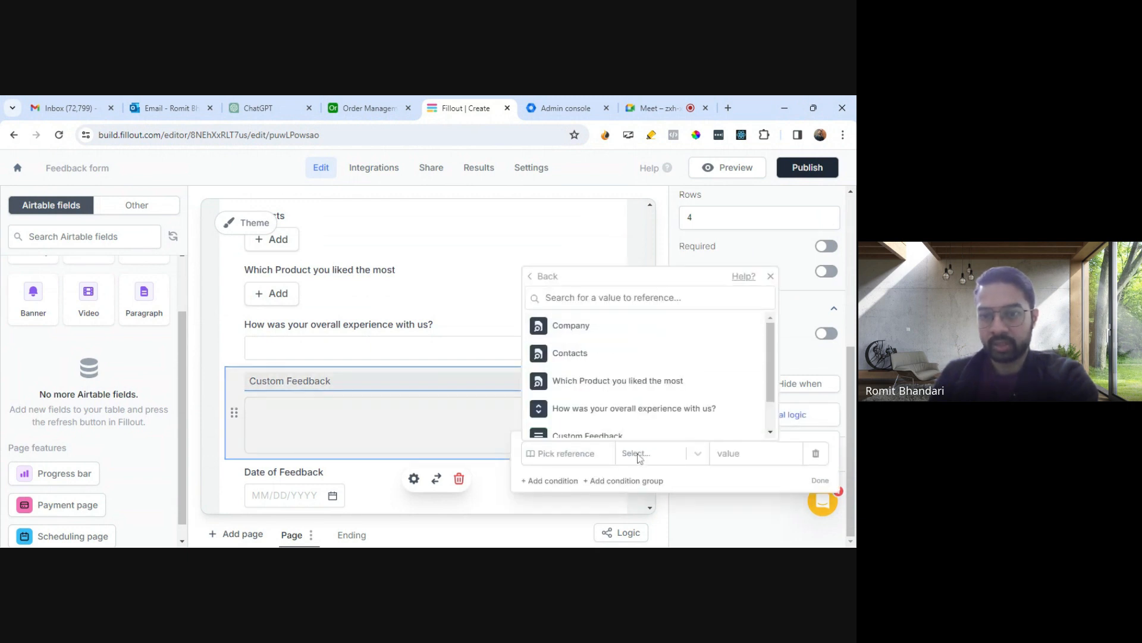
pyautogui.scroll(-1, 607, 378)
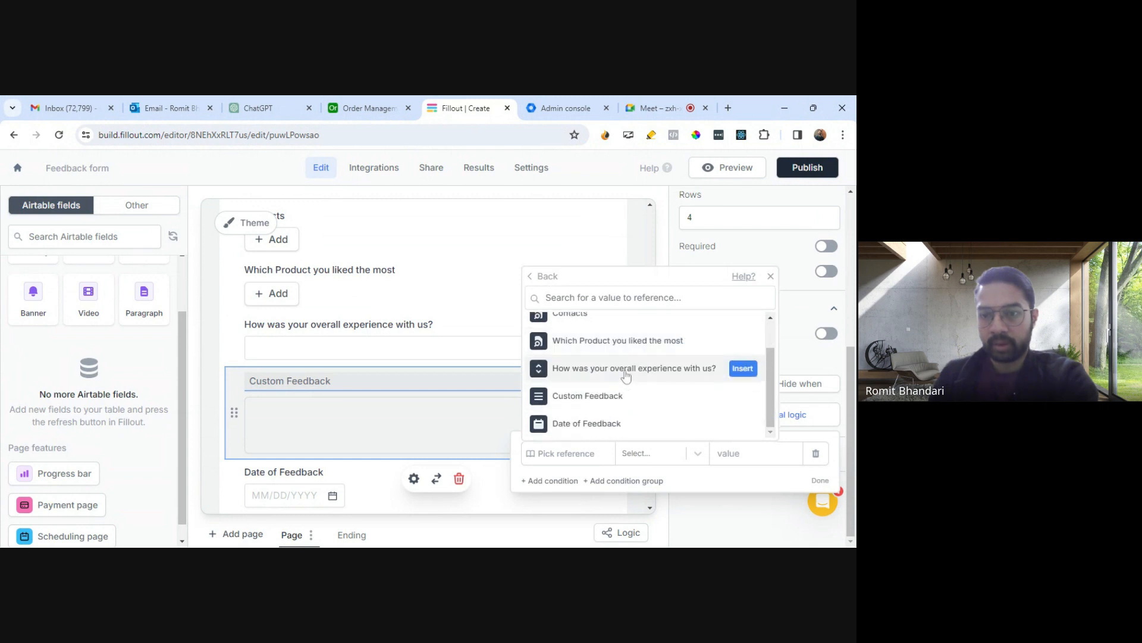
pyautogui.click(626, 372)
pyautogui.click(747, 454)
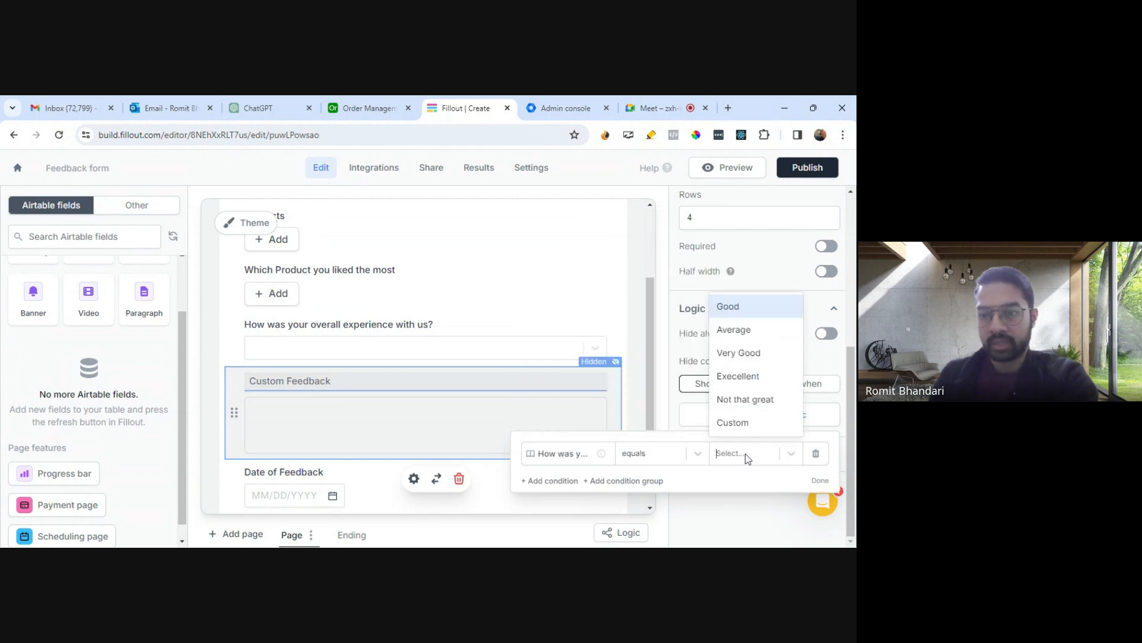
pyautogui.click(738, 422)
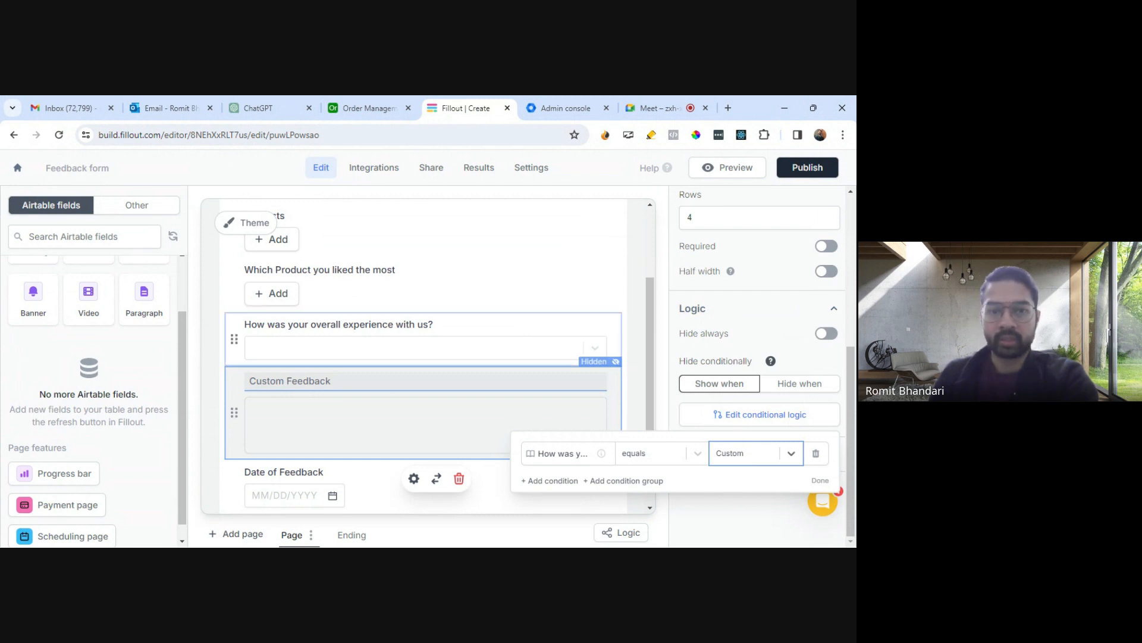
pyautogui.click(820, 481)
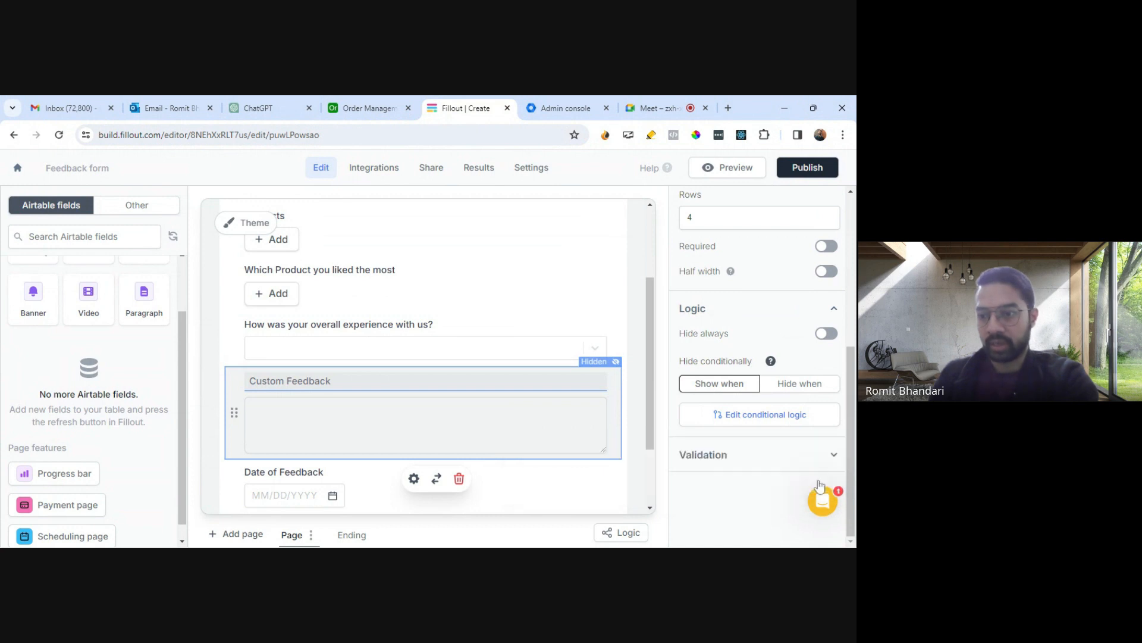
# - Open the form preview
pyautogui.scroll(-2, 357, 413)
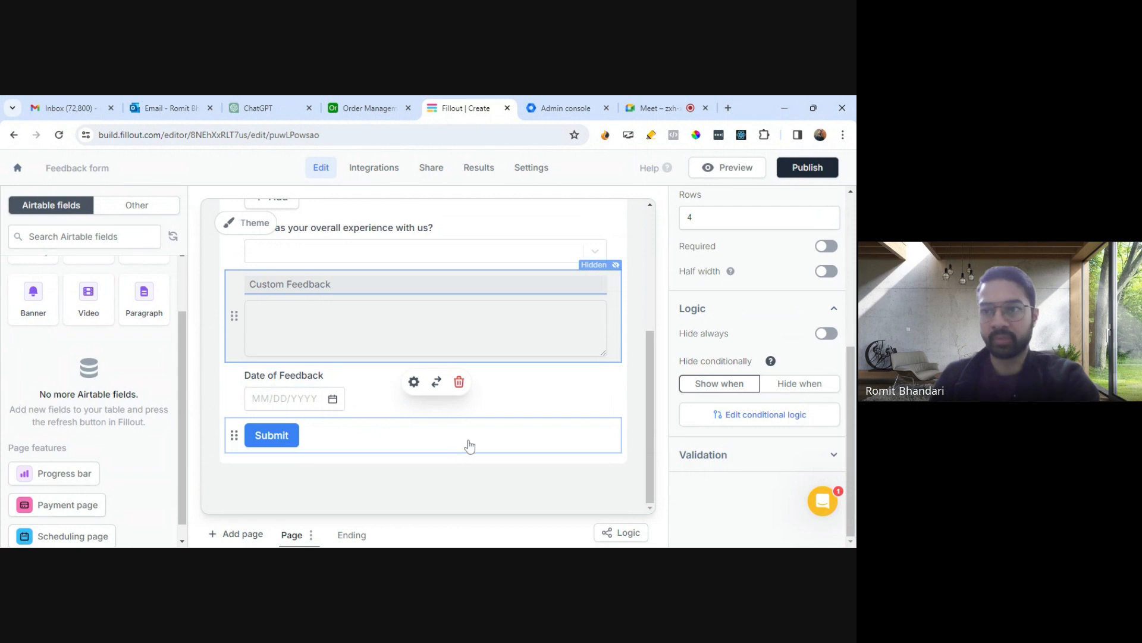
pyautogui.click(796, 174)
pyautogui.scroll(3, 425, 357)
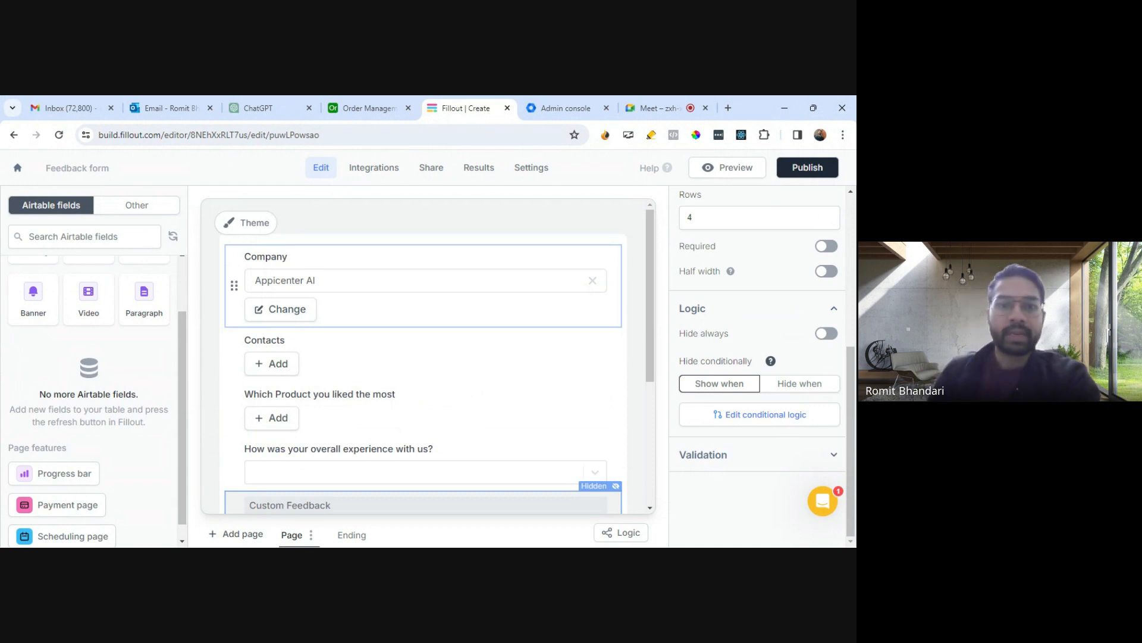
pyautogui.click(800, 172)
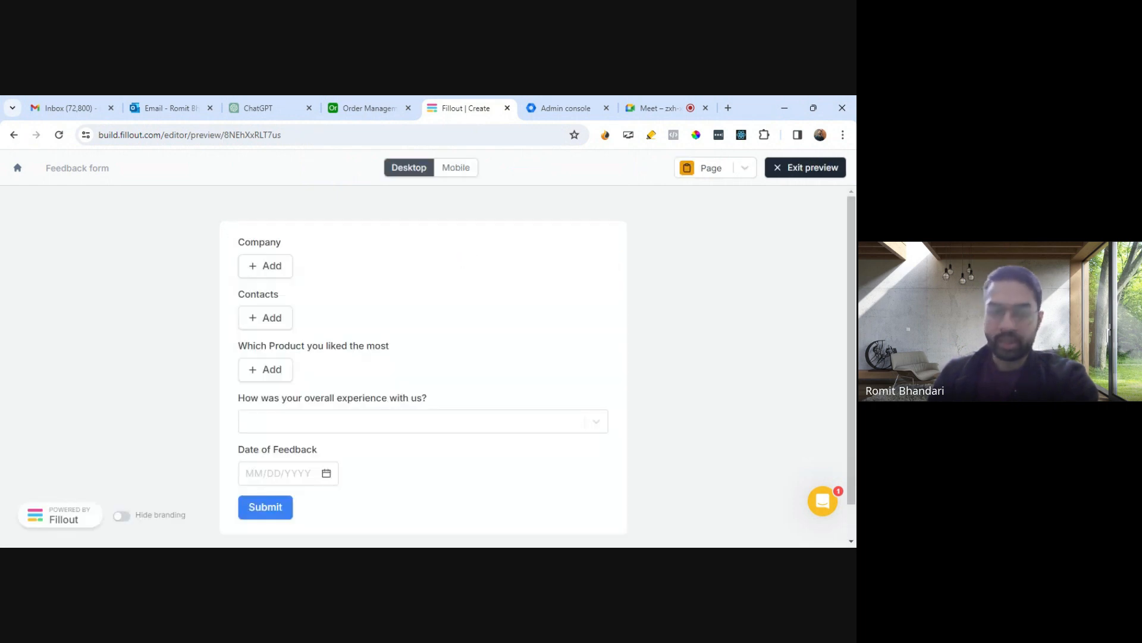
# - In the preview, choose ABC Pvt. Ltd as the company and pick one of the contacts offered
pyautogui.click(281, 275)
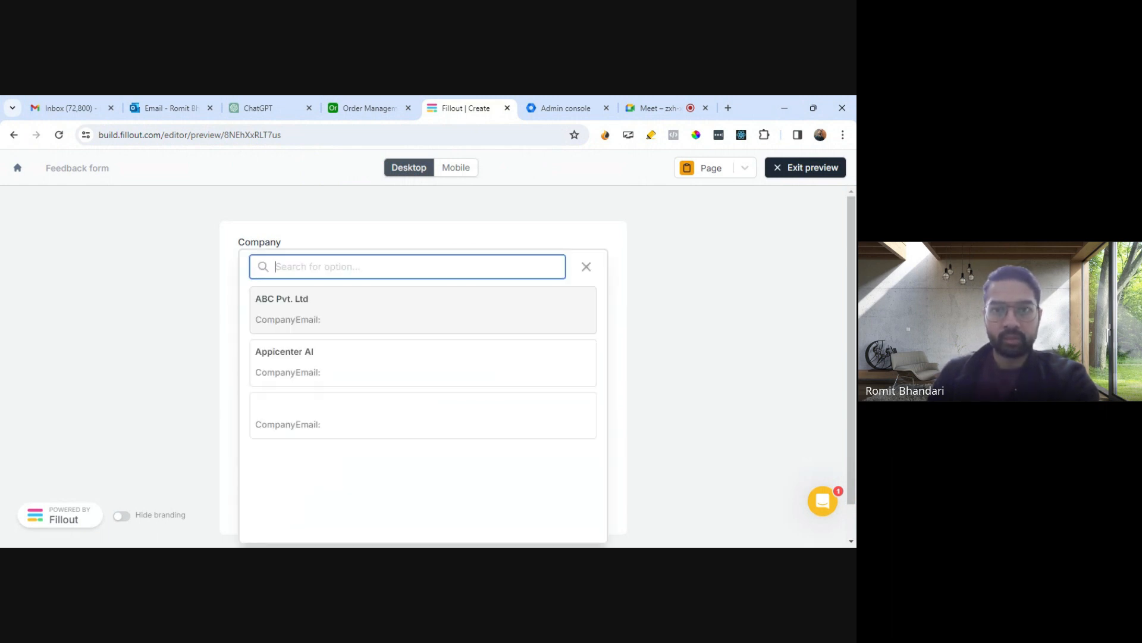
pyautogui.click(317, 318)
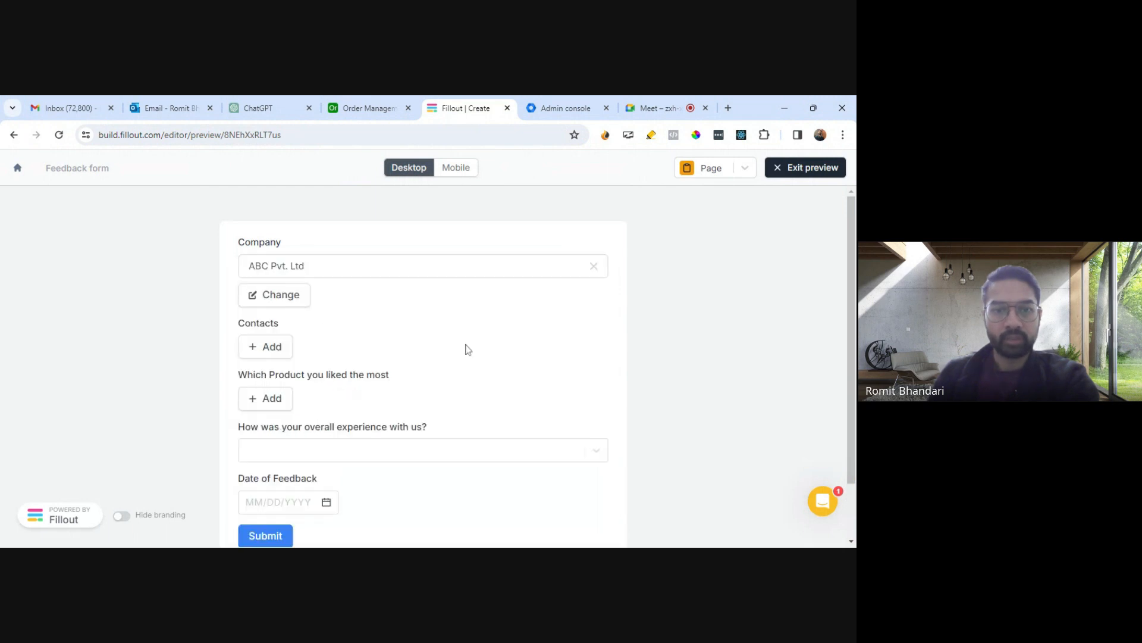
pyautogui.click(268, 346)
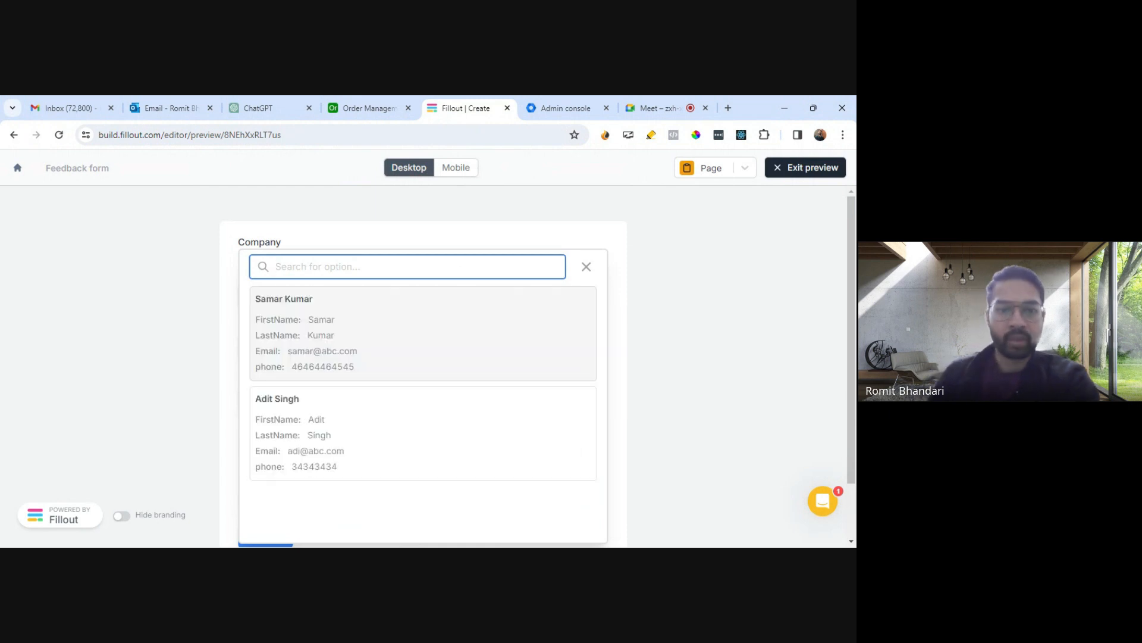
pyautogui.click(316, 366)
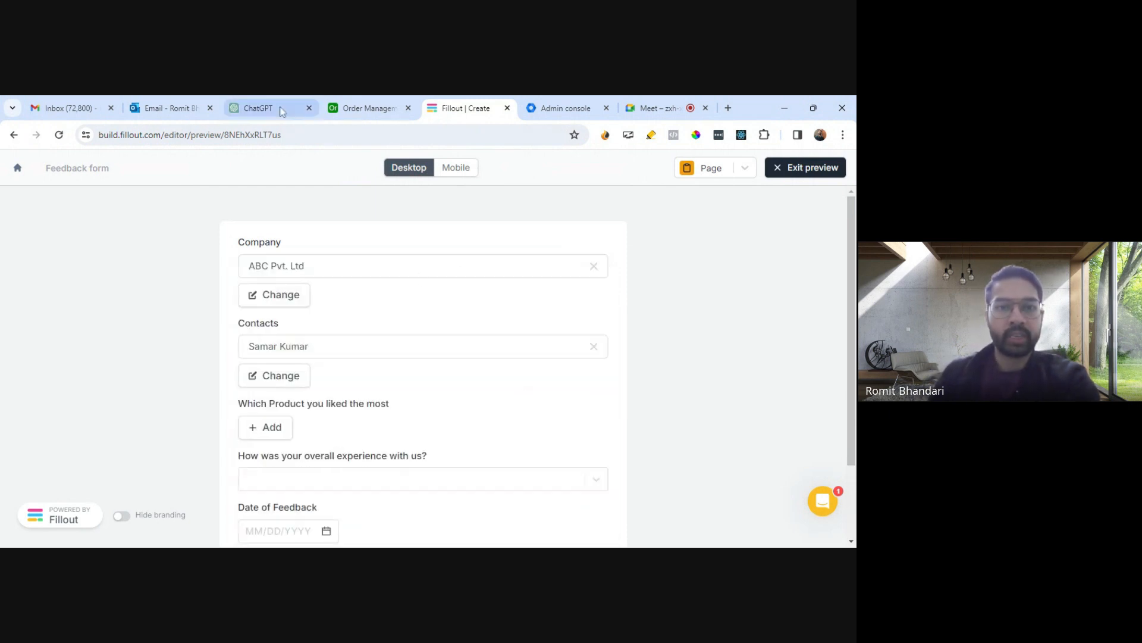
# - Check the contacts and their companies in the Airtable Contacts table, then return to the form preview
pyautogui.click(347, 106)
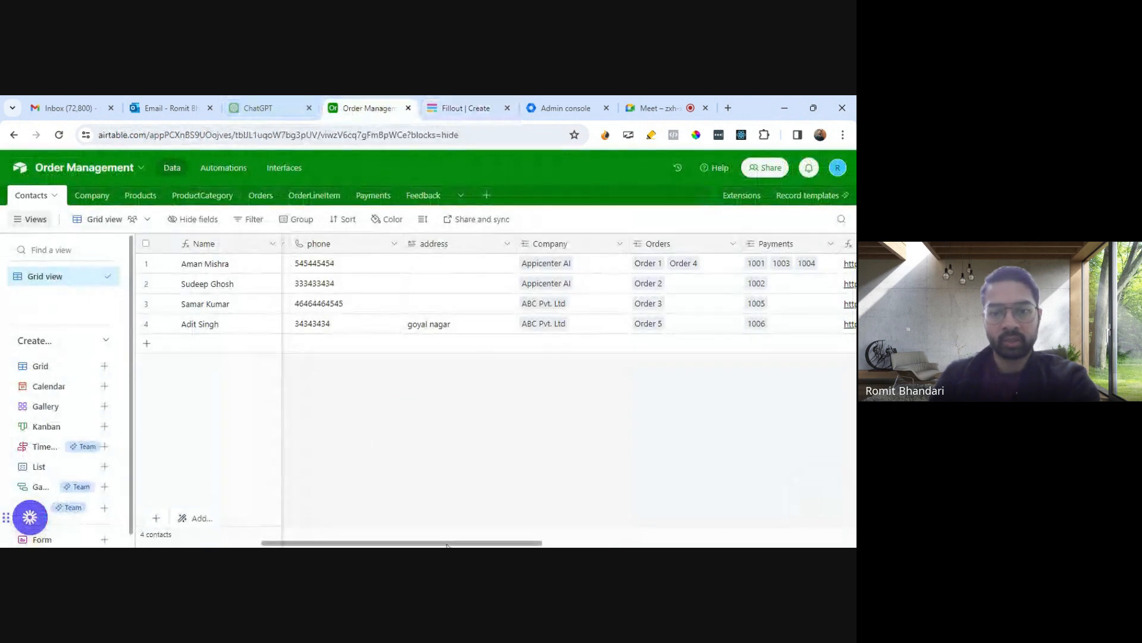
pyautogui.moveTo(446, 543)
pyautogui.mouseDown()
pyautogui.moveTo(589, 542)
pyautogui.moveTo(437, 541)
pyautogui.mouseUp()
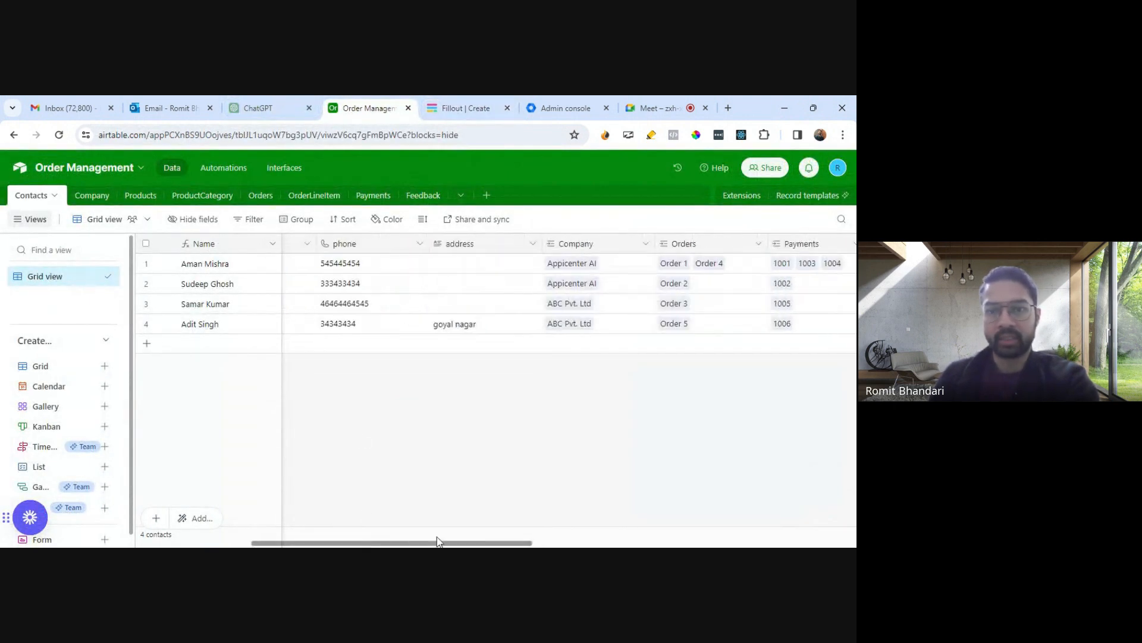
pyautogui.click(456, 107)
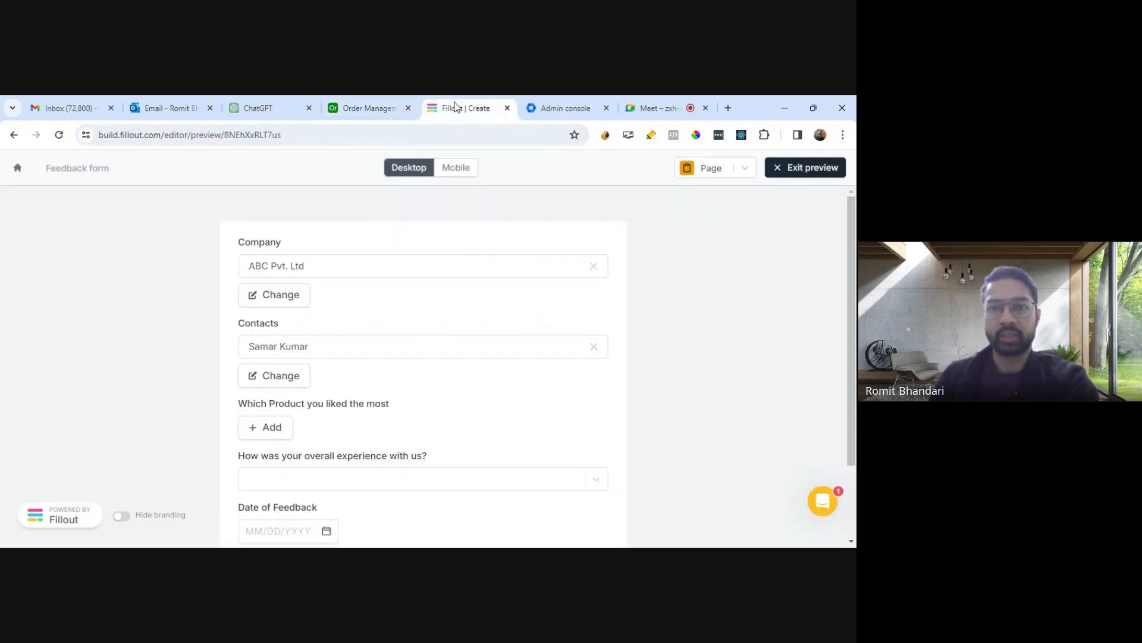
# - In the preview, add Red Gold Earring as the product liked most
pyautogui.scroll(-1, 268, 365)
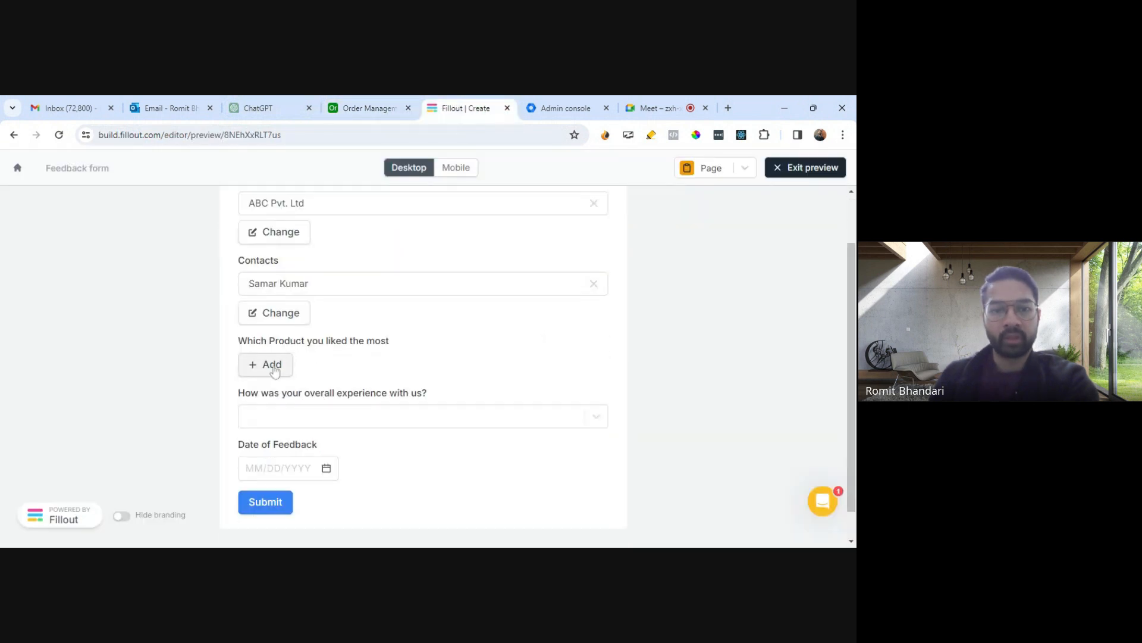
pyautogui.click(268, 365)
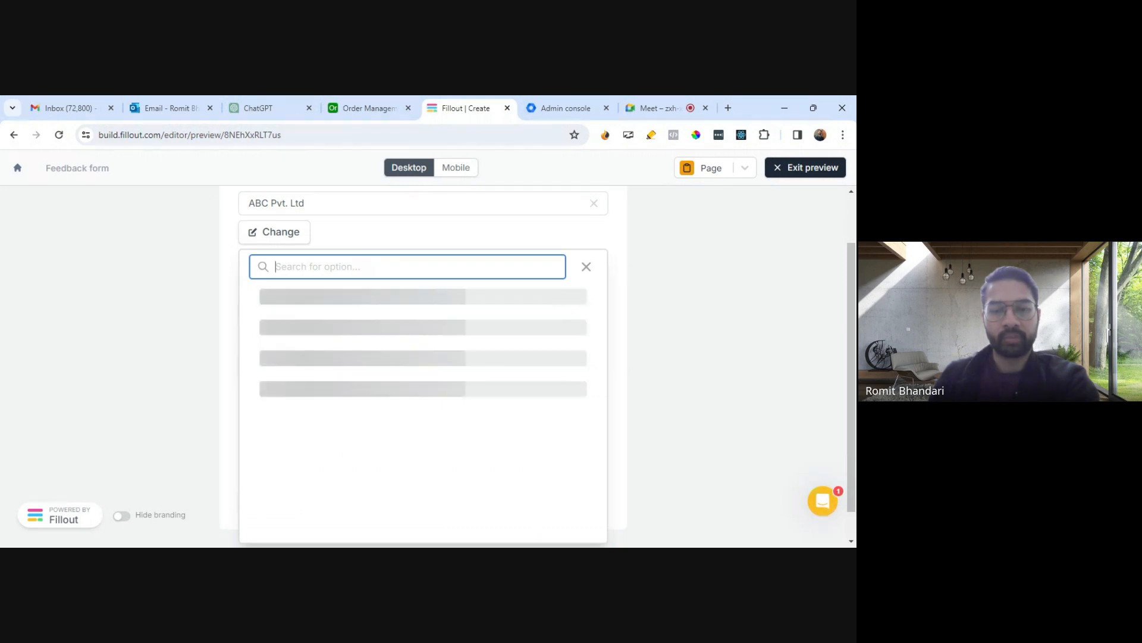
pyautogui.scroll(-3, 369, 392)
pyautogui.scroll(3, 360, 401)
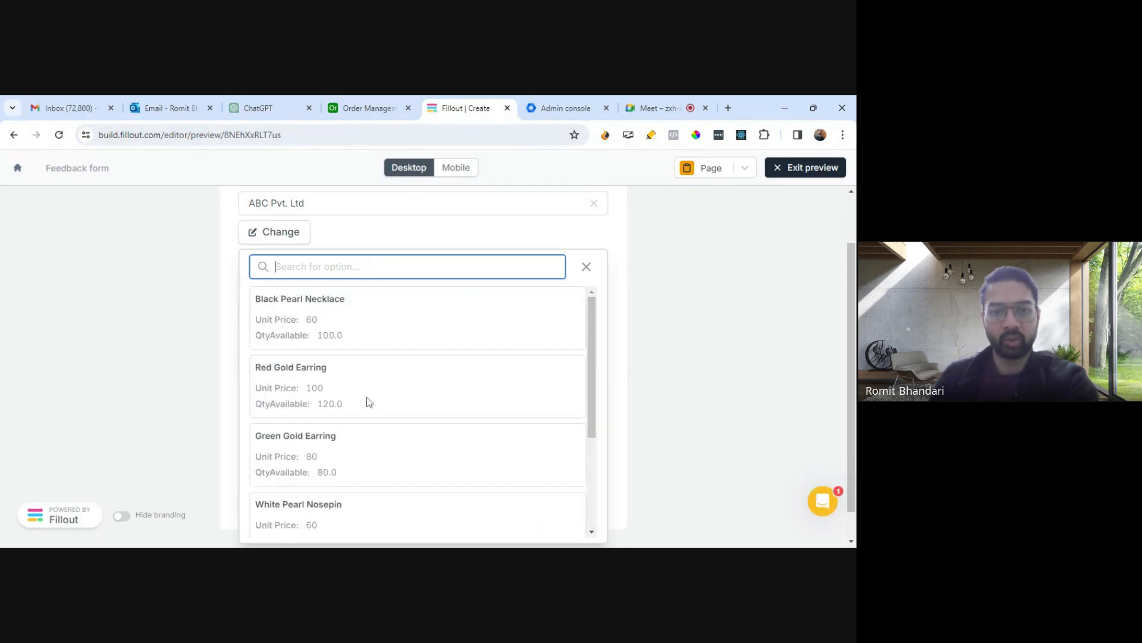
pyautogui.click(336, 397)
# - Test the overall experience answer with Not that great and then set it to Custom
pyautogui.scroll(-2, 467, 402)
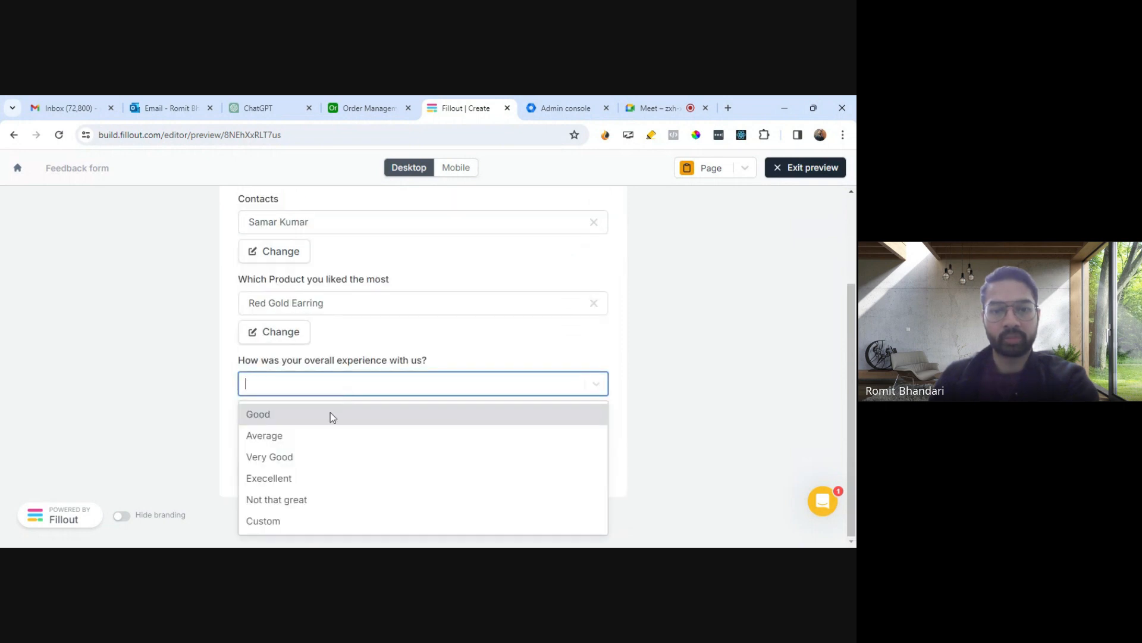
pyautogui.click(748, 375)
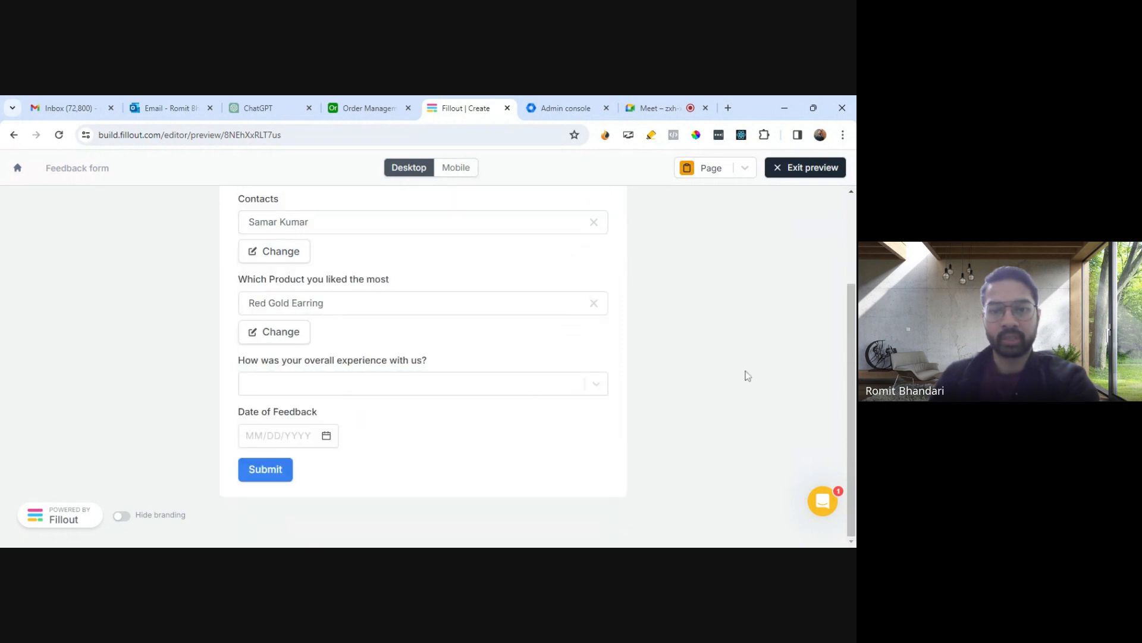
pyautogui.click(284, 386)
pyautogui.click(256, 497)
pyautogui.click(354, 387)
pyautogui.click(287, 522)
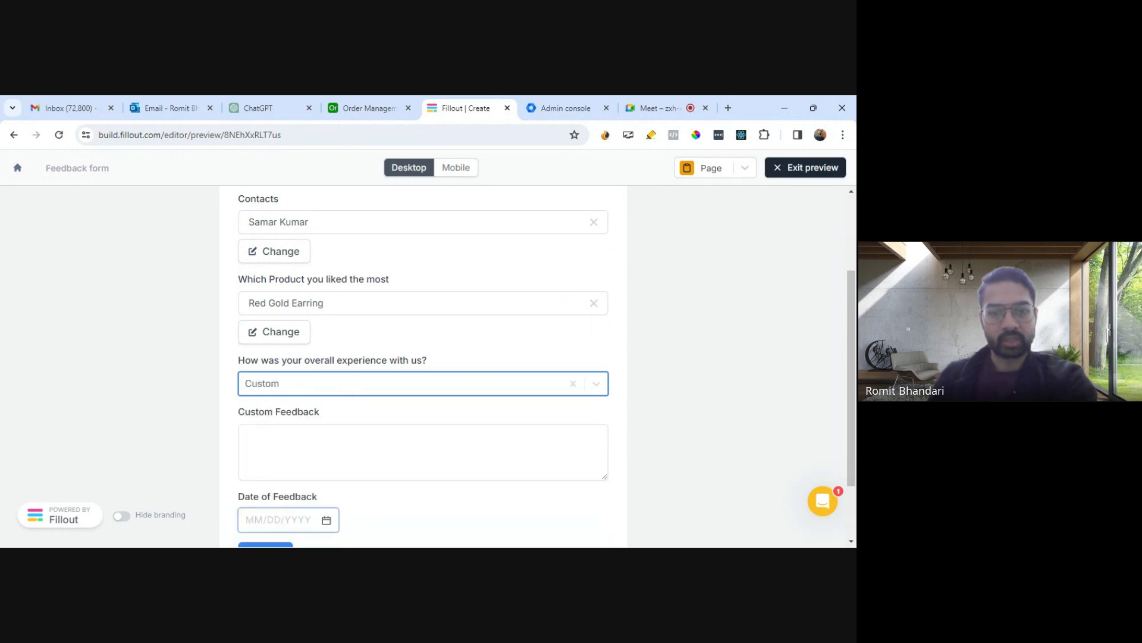
# - Enter "The support and service was great!!" as the Custom Feedback
pyautogui.scroll(-2, 286, 523)
pyautogui.click(309, 388)
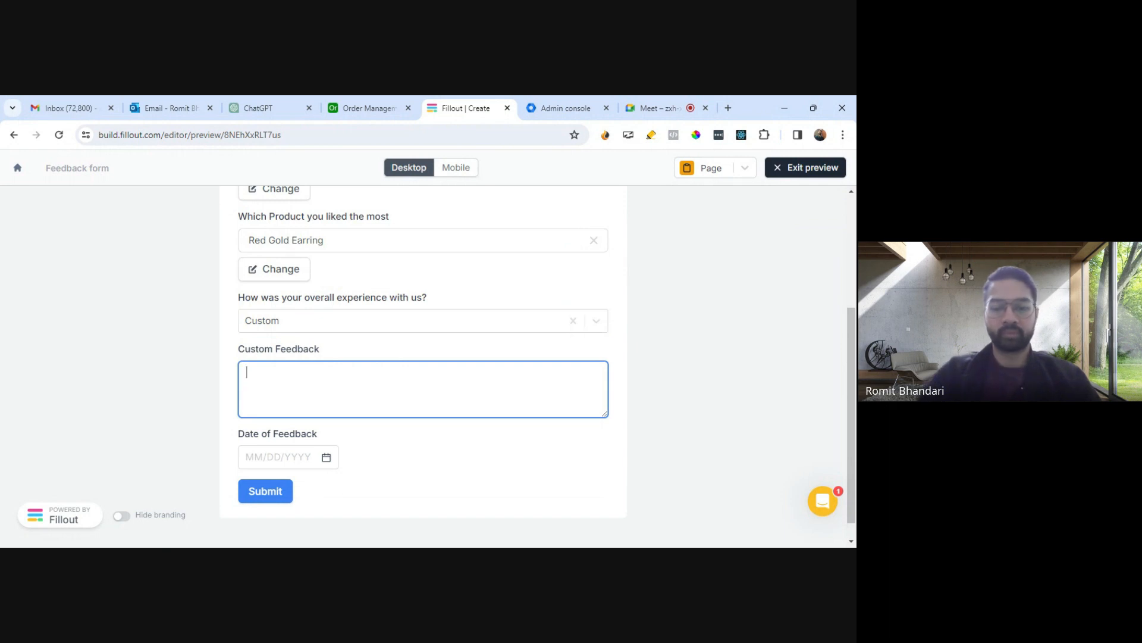
pyautogui.write('The support and service qwas great!!')
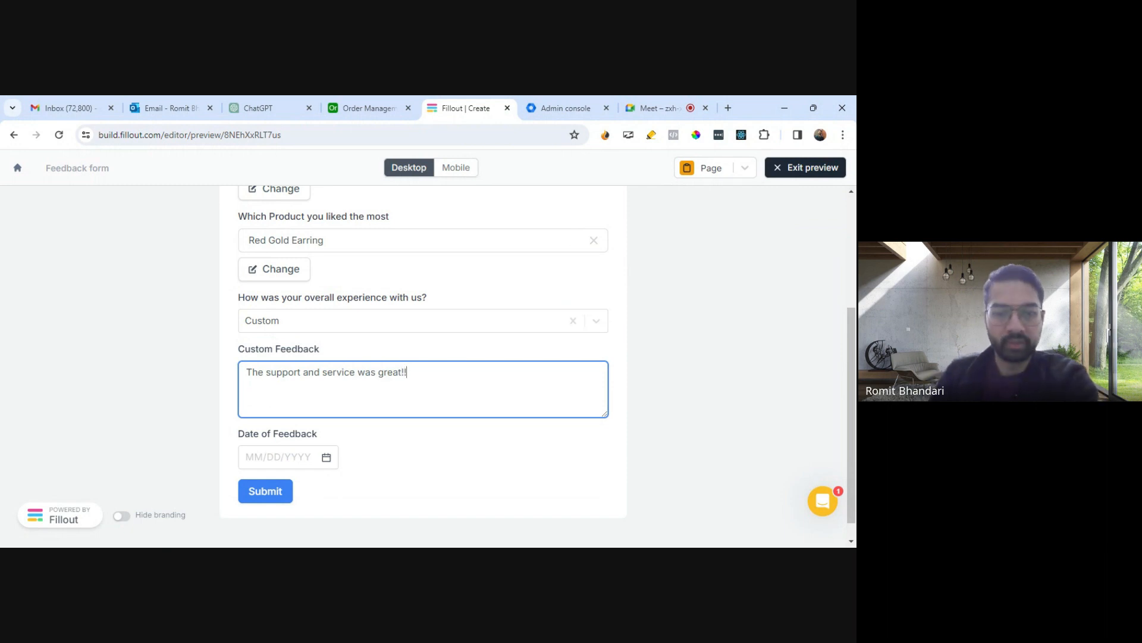
# - Set the feedback date to 01/10/2024 and submit the preview form
pyautogui.click(326, 457)
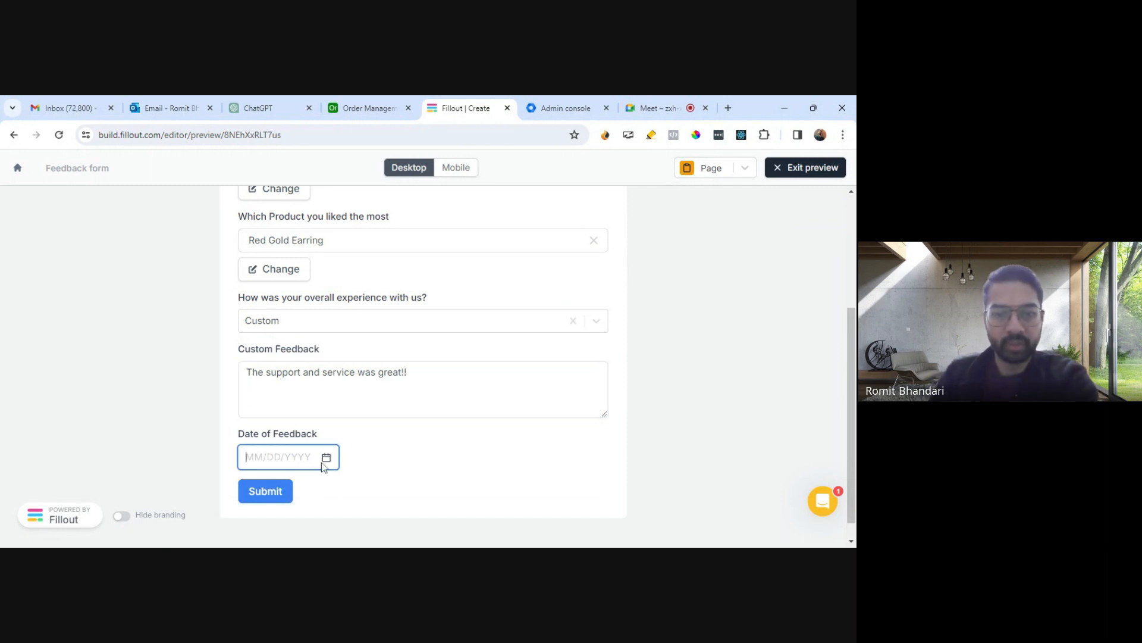
pyautogui.click(324, 327)
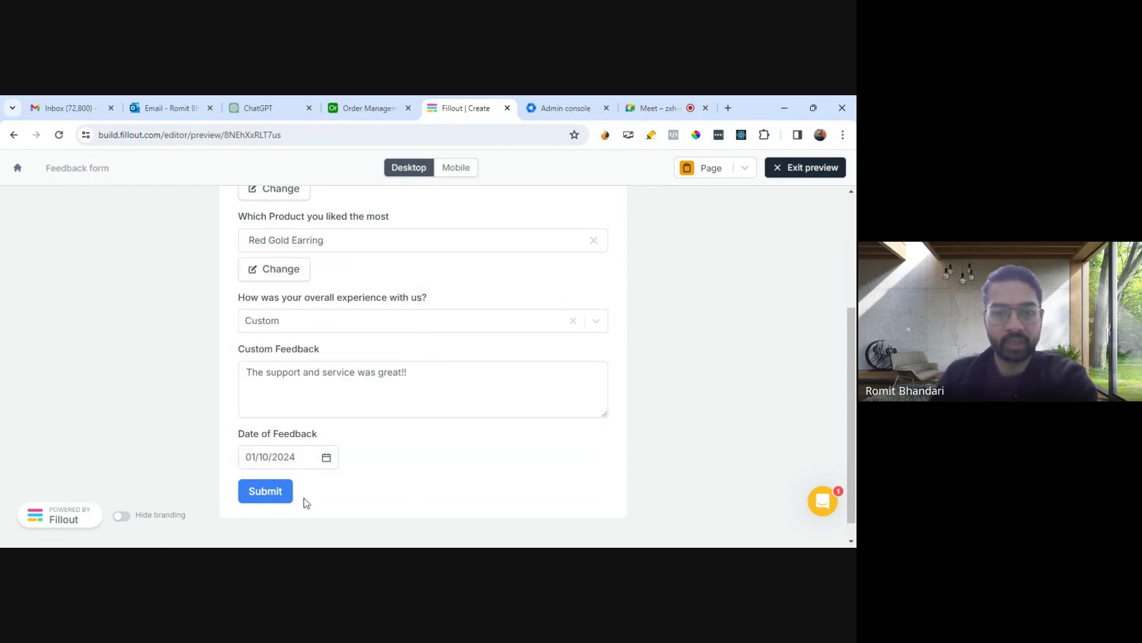
pyautogui.click(276, 499)
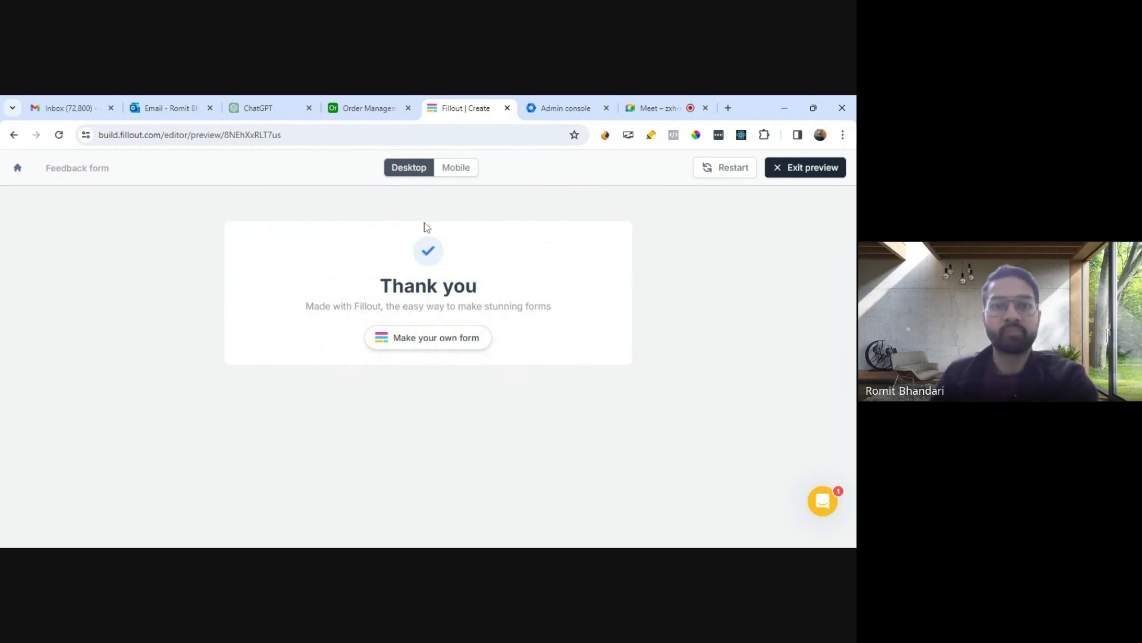
# - Open the Airtable Feedback table to check the new record and widen the Custom Feedback column
pyautogui.click(366, 109)
pyautogui.click(408, 195)
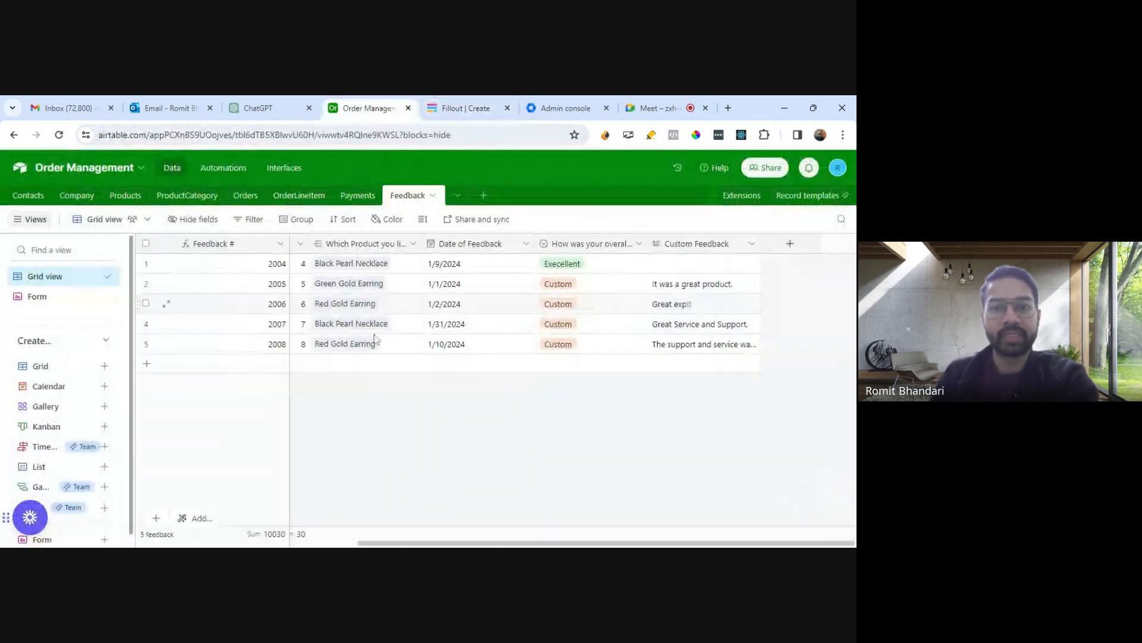
pyautogui.moveTo(543, 542); pyautogui.dragTo(297, 534)
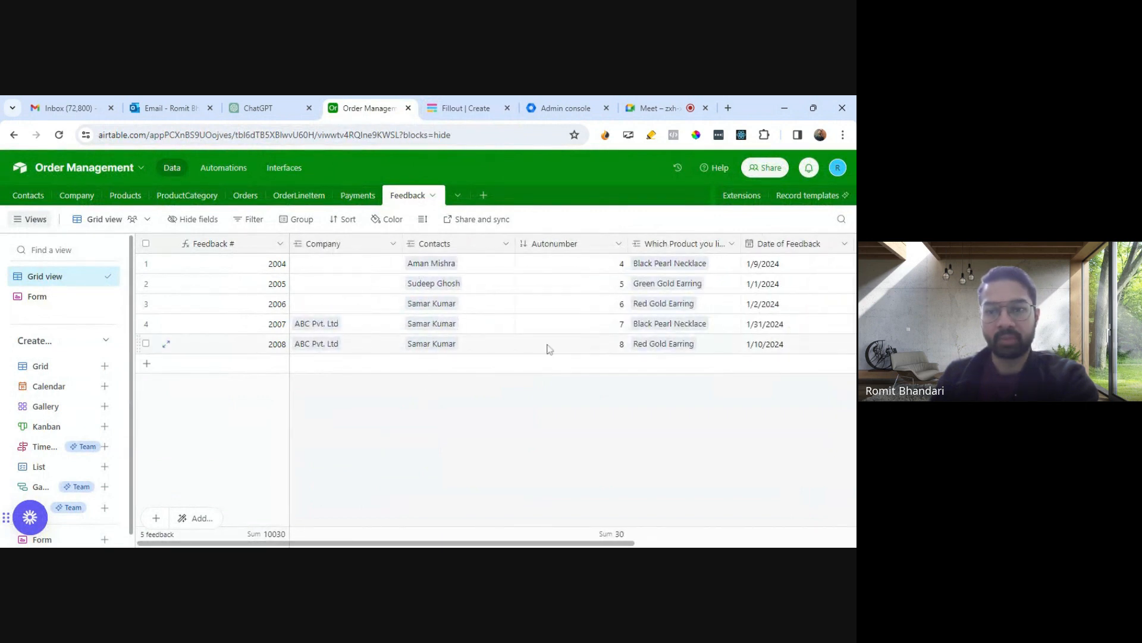
pyautogui.moveTo(610, 543); pyautogui.dragTo(812, 543)
pyautogui.moveTo(760, 243); pyautogui.dragTo(814, 244)
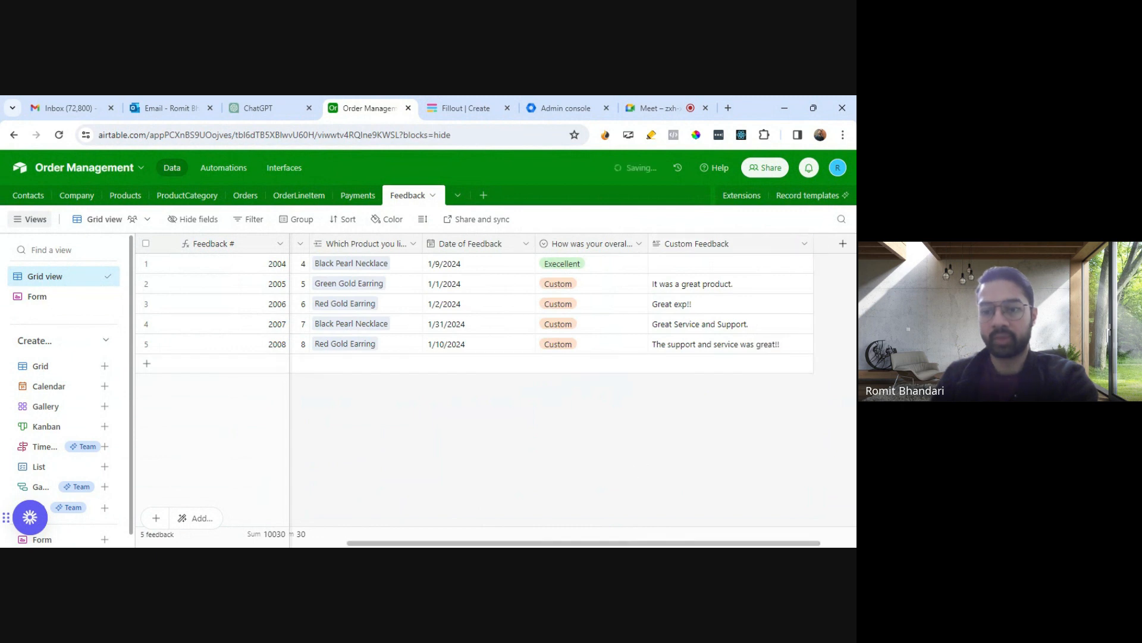
pyautogui.hscroll(-10, 473, 407)
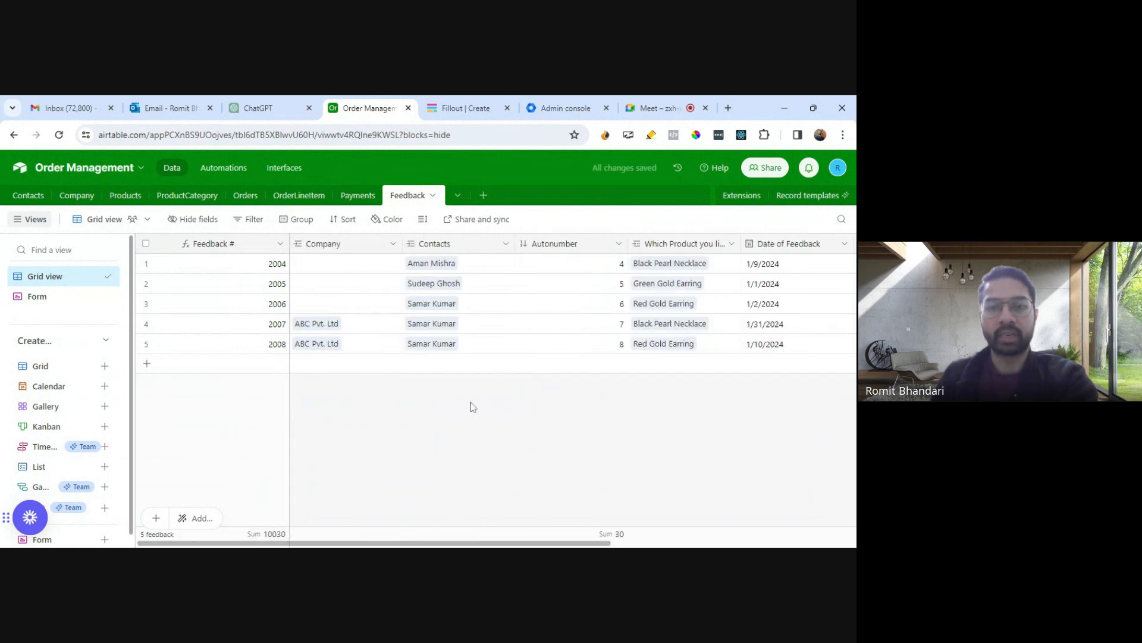
# - Exit the preview, publish the form and copy its form link
pyautogui.click(460, 114)
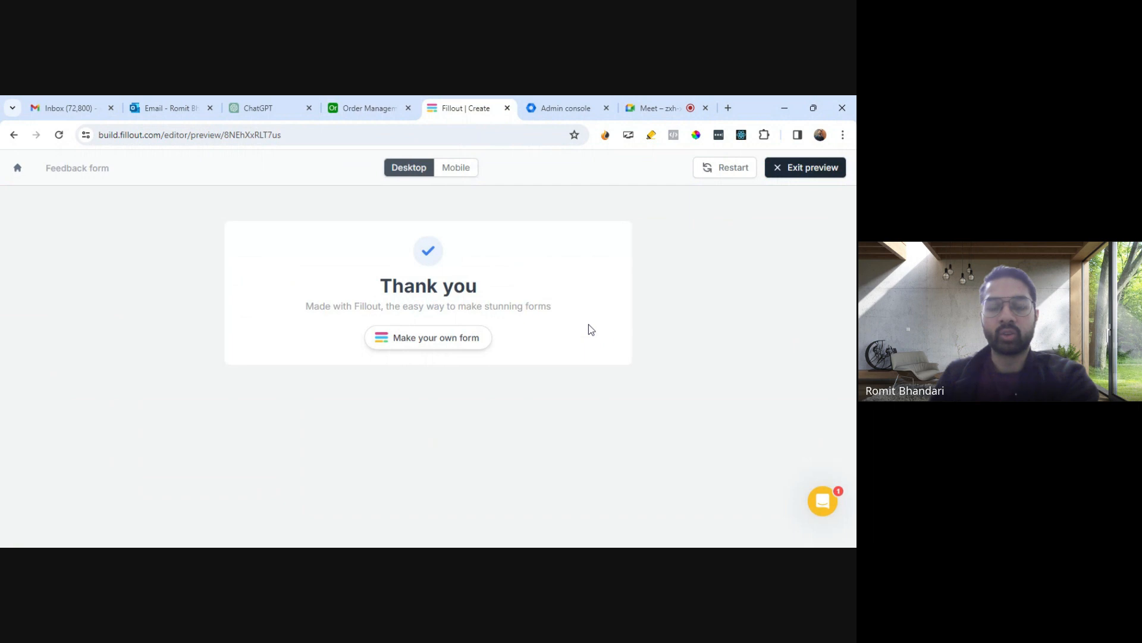
pyautogui.click(790, 177)
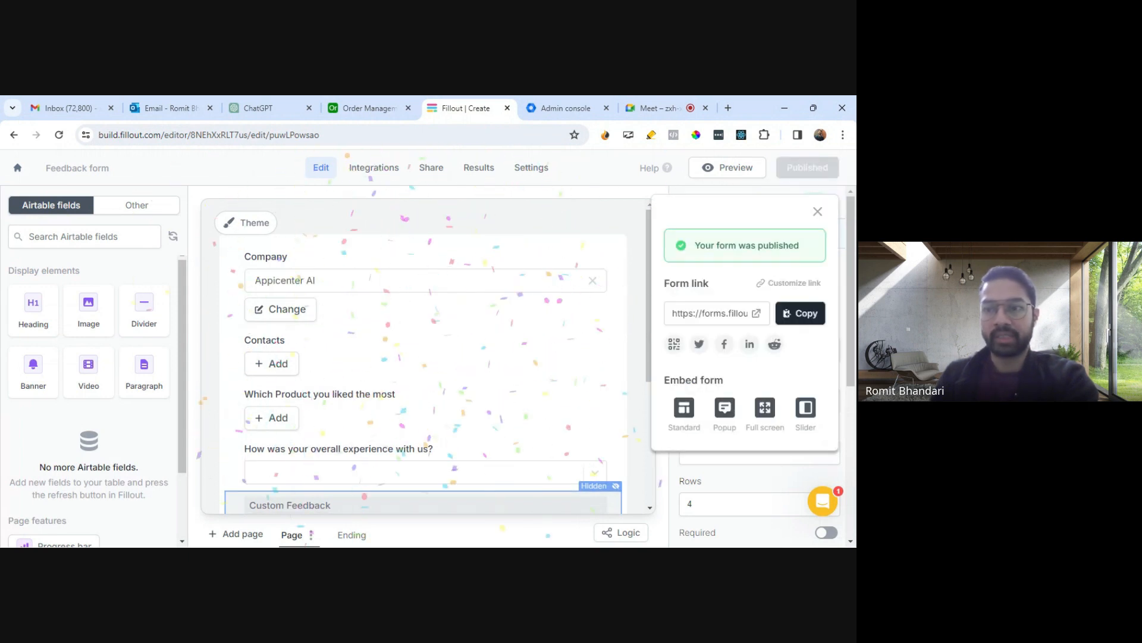
pyautogui.click(814, 322)
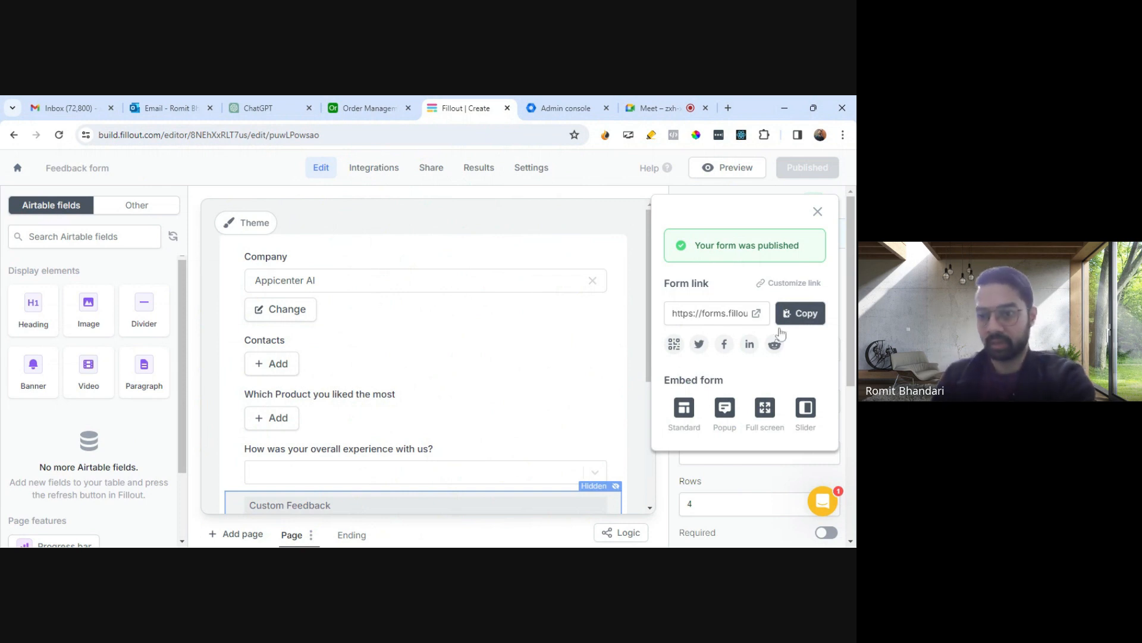
# - Open the Standard embed option to view its embed code, then close the embed dialog
pyautogui.click(686, 414)
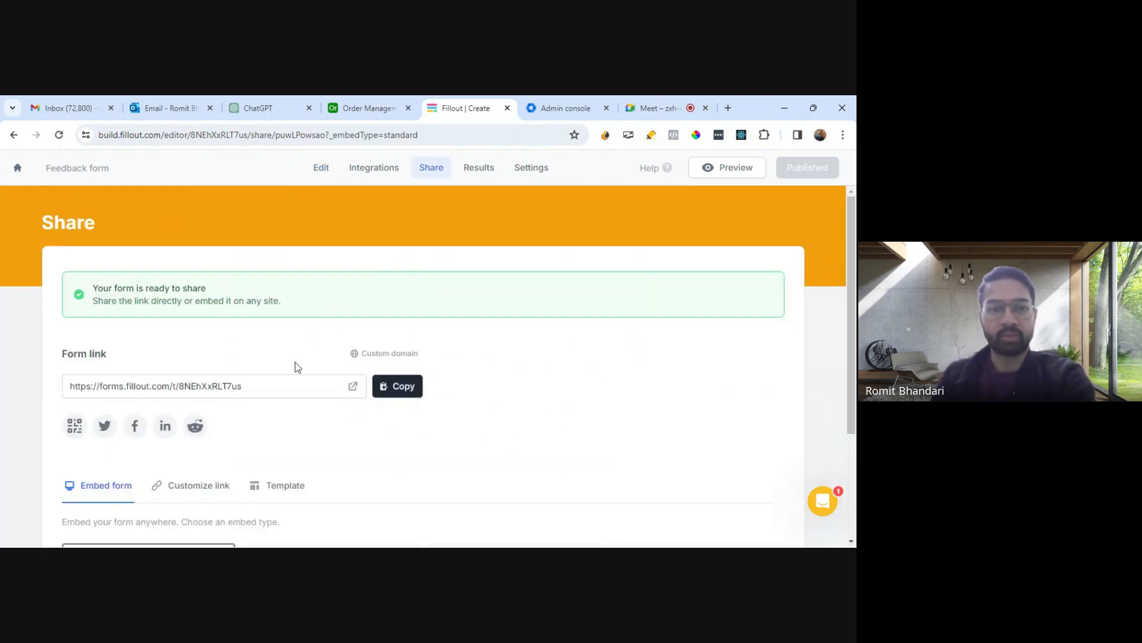
pyautogui.scroll(-3, 283, 409)
pyautogui.click(148, 463)
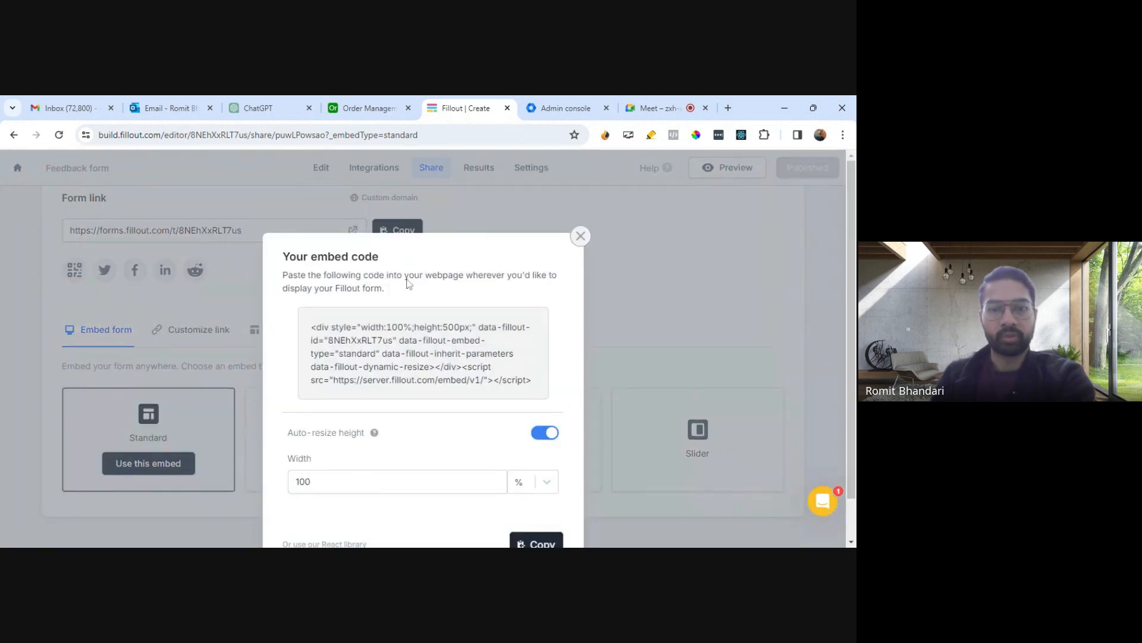
pyautogui.scroll(-1, 419, 349)
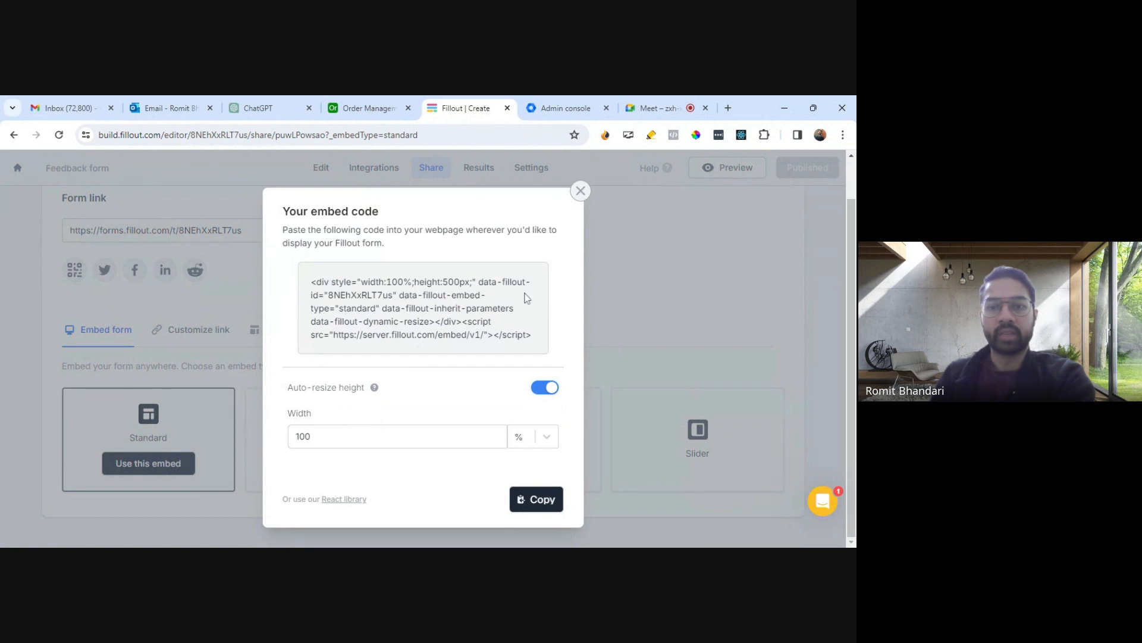
pyautogui.click(581, 191)
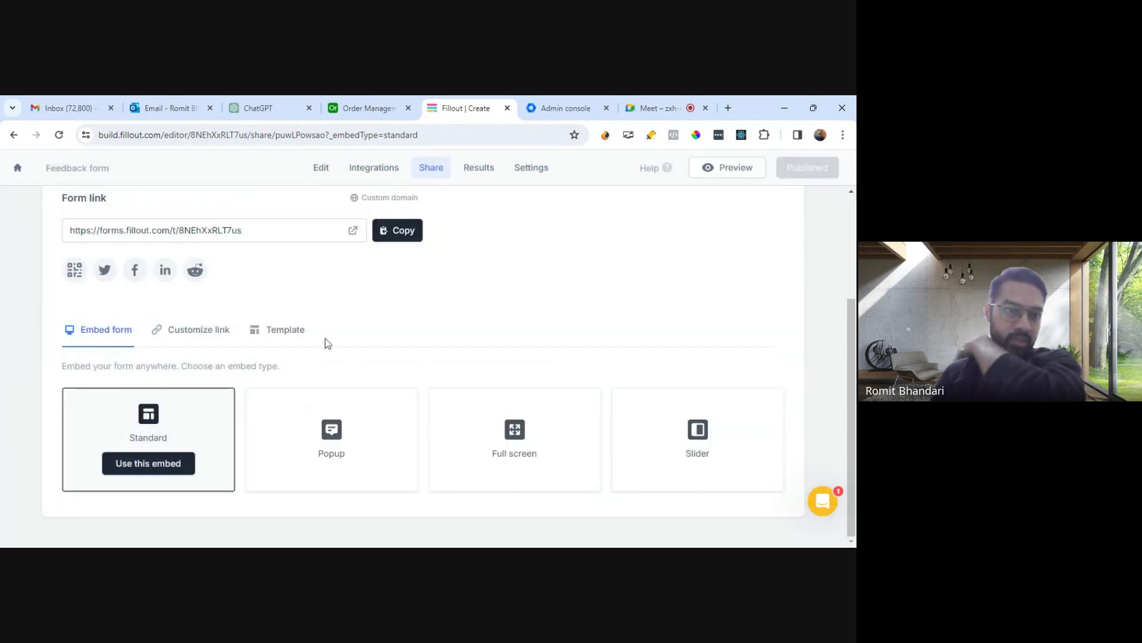
pyautogui.scroll(2, 323, 339)
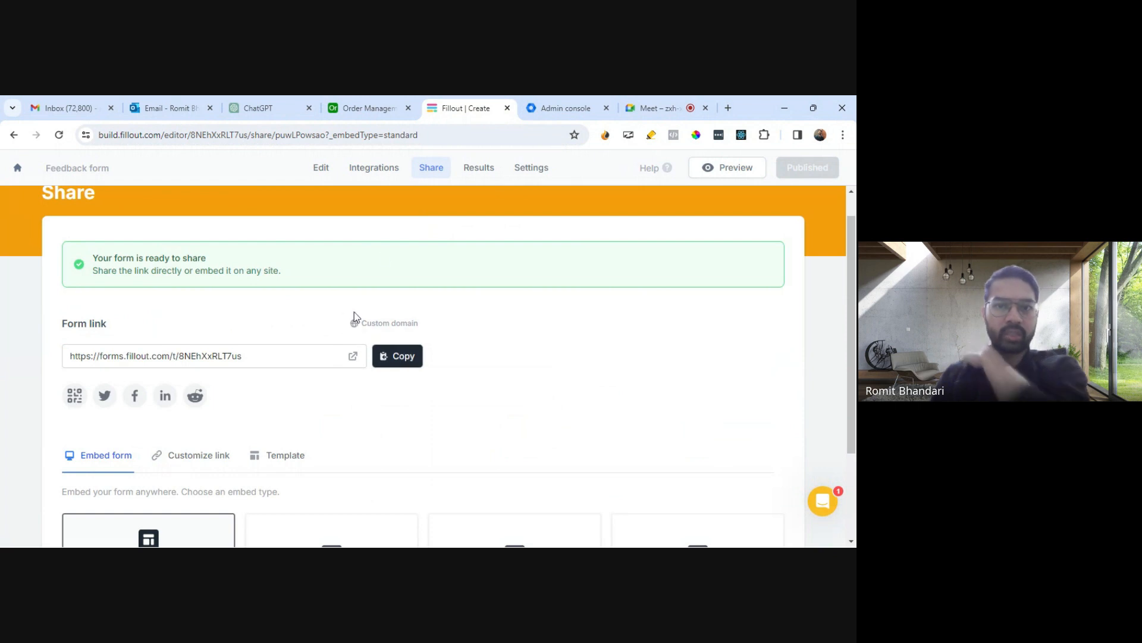
# - Review the Airtable connection in Integrations and the form link on the Share page
pyautogui.click(373, 167)
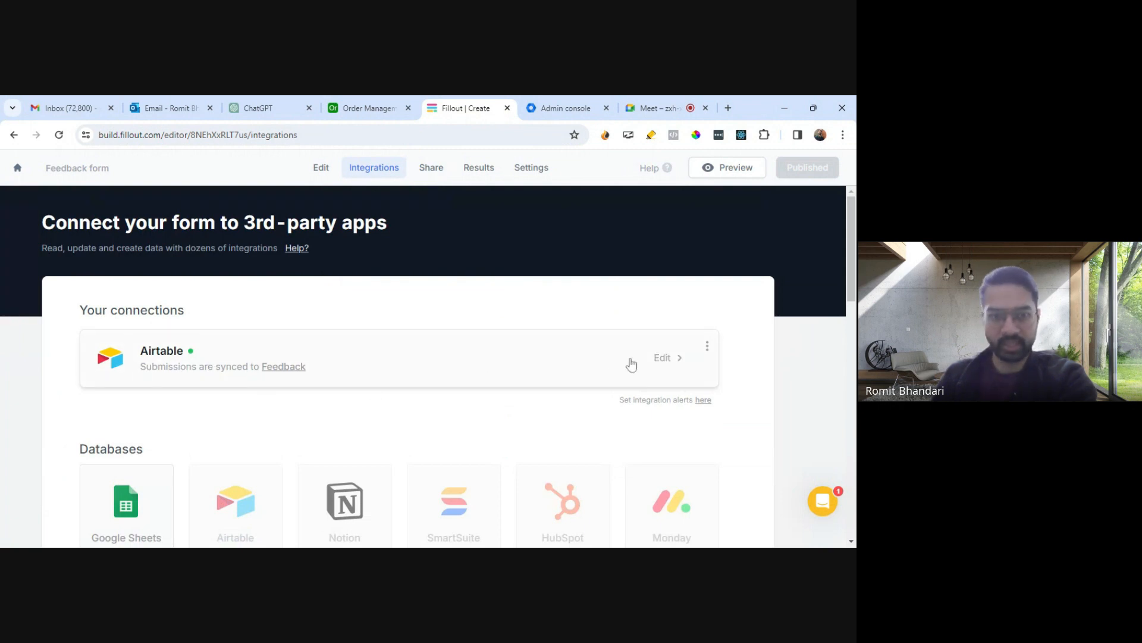
pyautogui.click(437, 171)
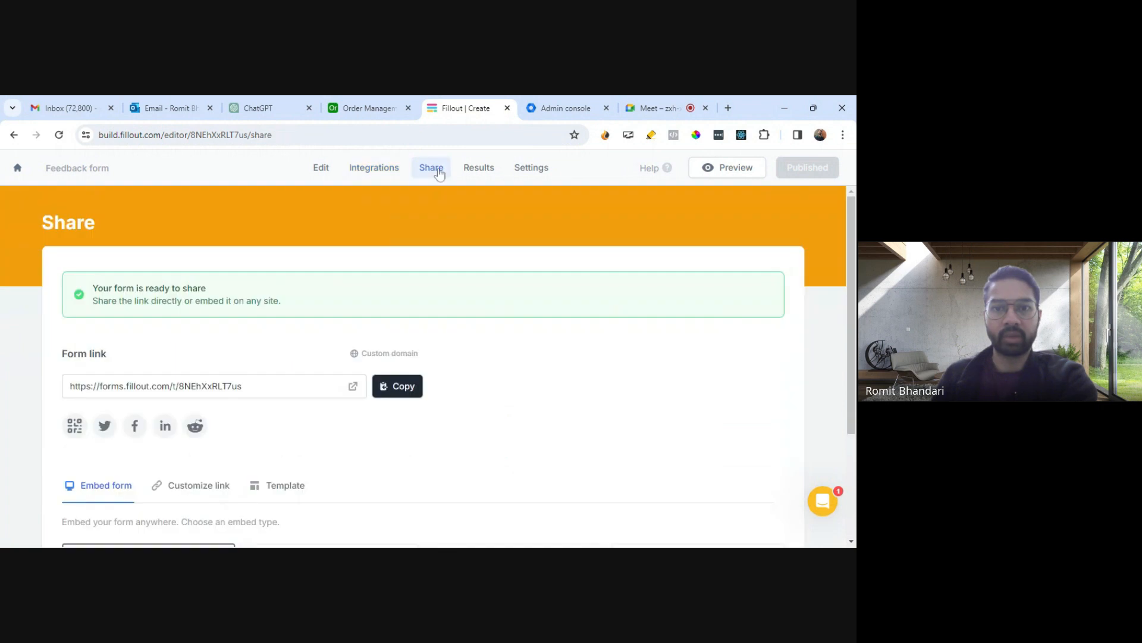
pyautogui.scroll(-3, 173, 402)
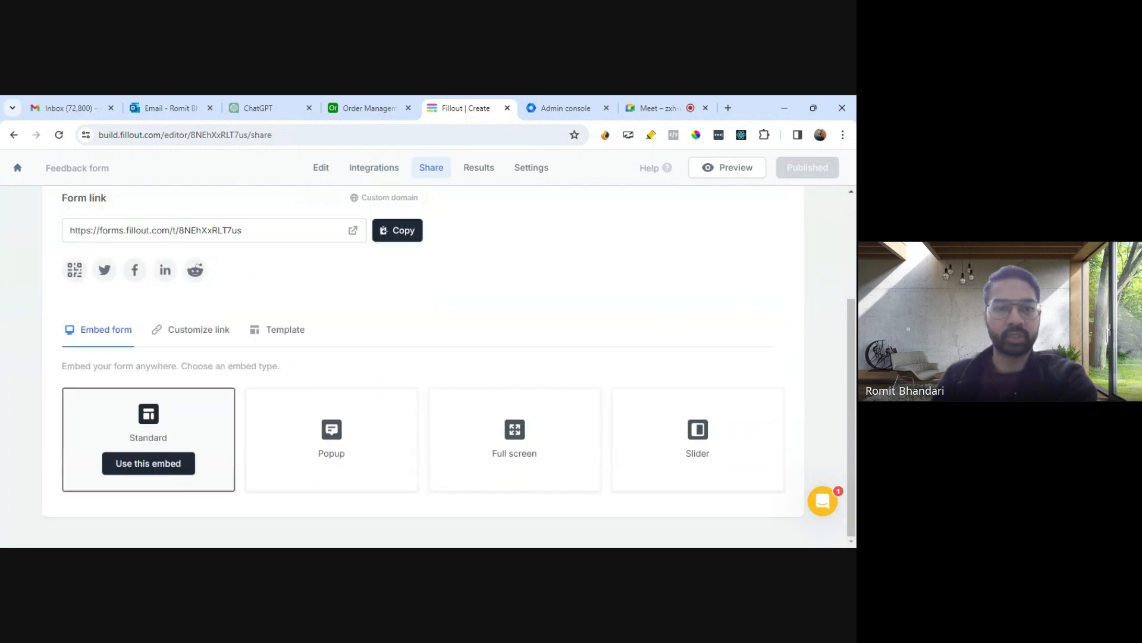
pyautogui.scroll(3, 531, 337)
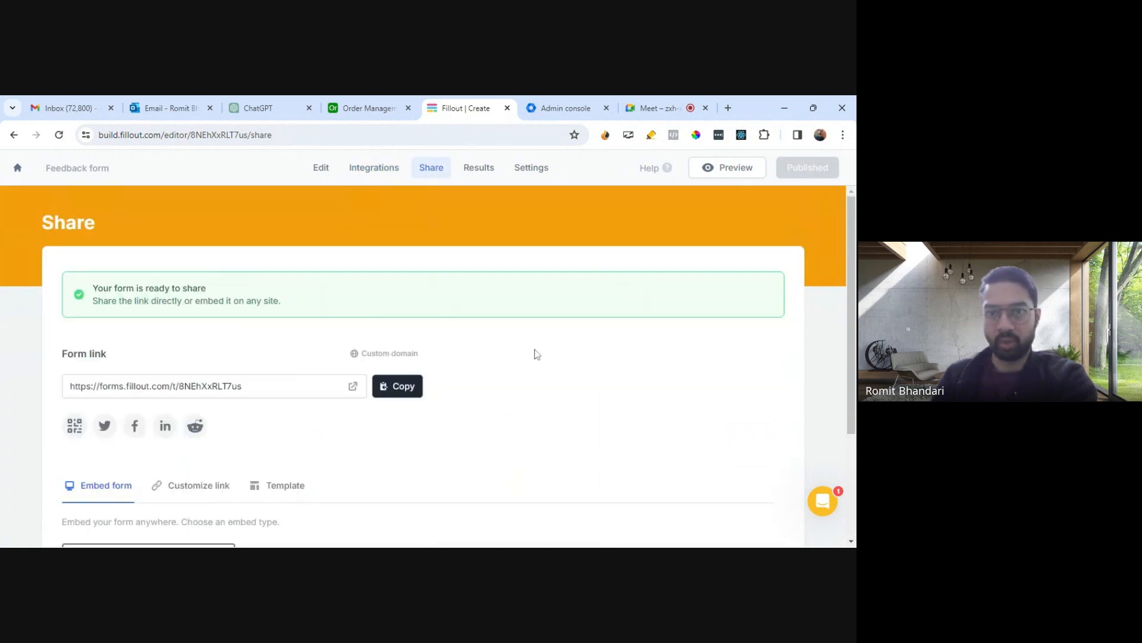
# - Review the submitted response under Results, then the form editor and the Settings page
pyautogui.click(482, 168)
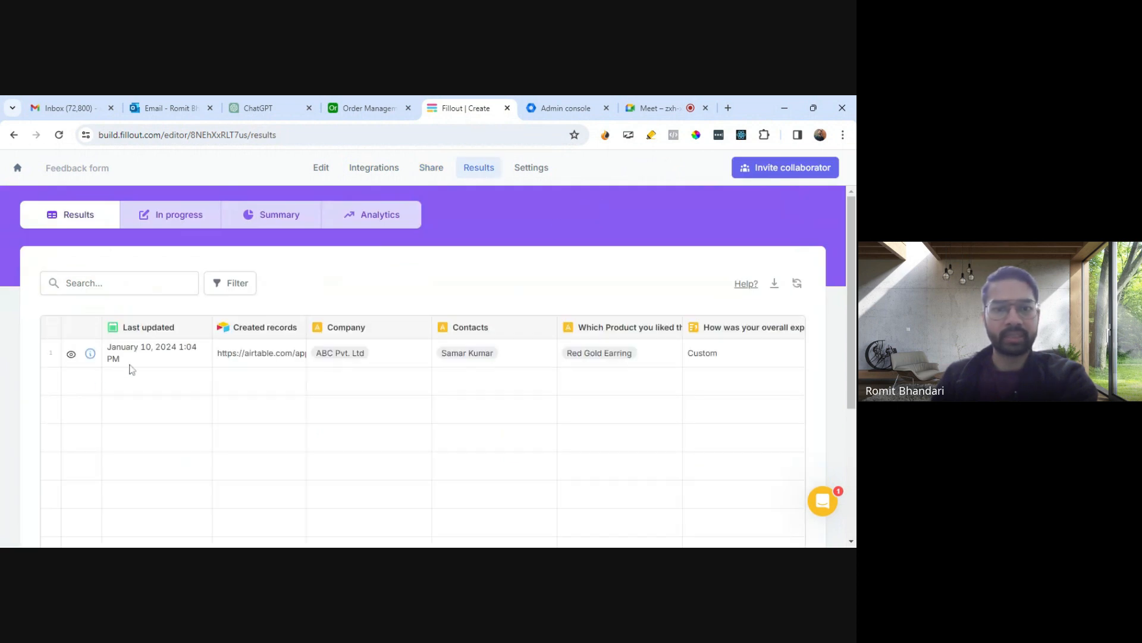
pyautogui.scroll(-5, 696, 398)
pyautogui.scroll(5, 690, 405)
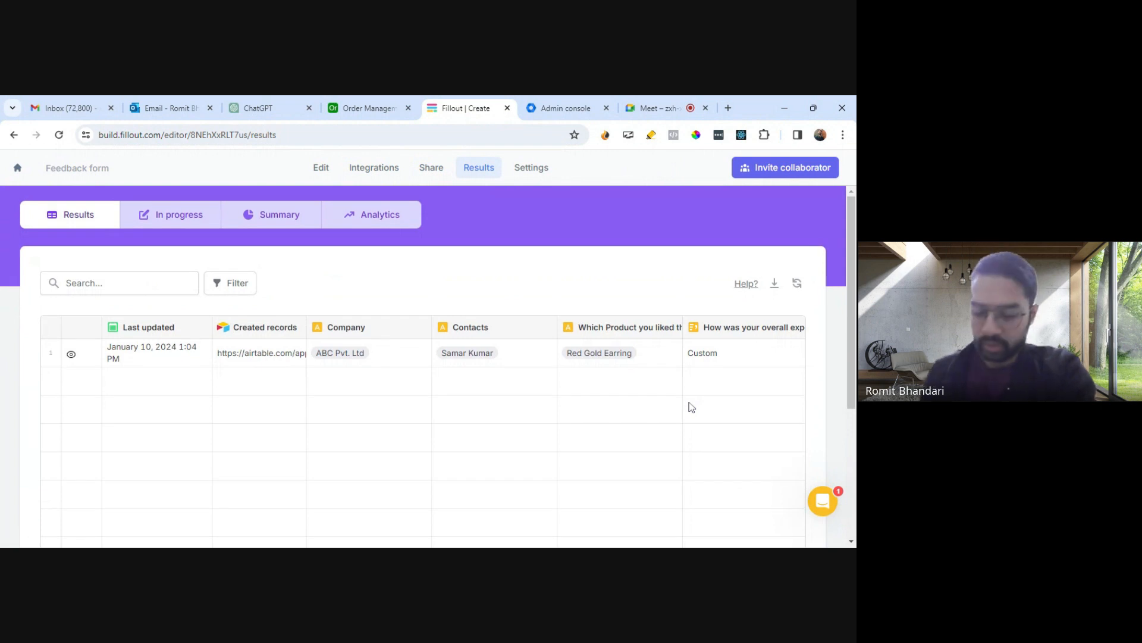
pyautogui.click(323, 170)
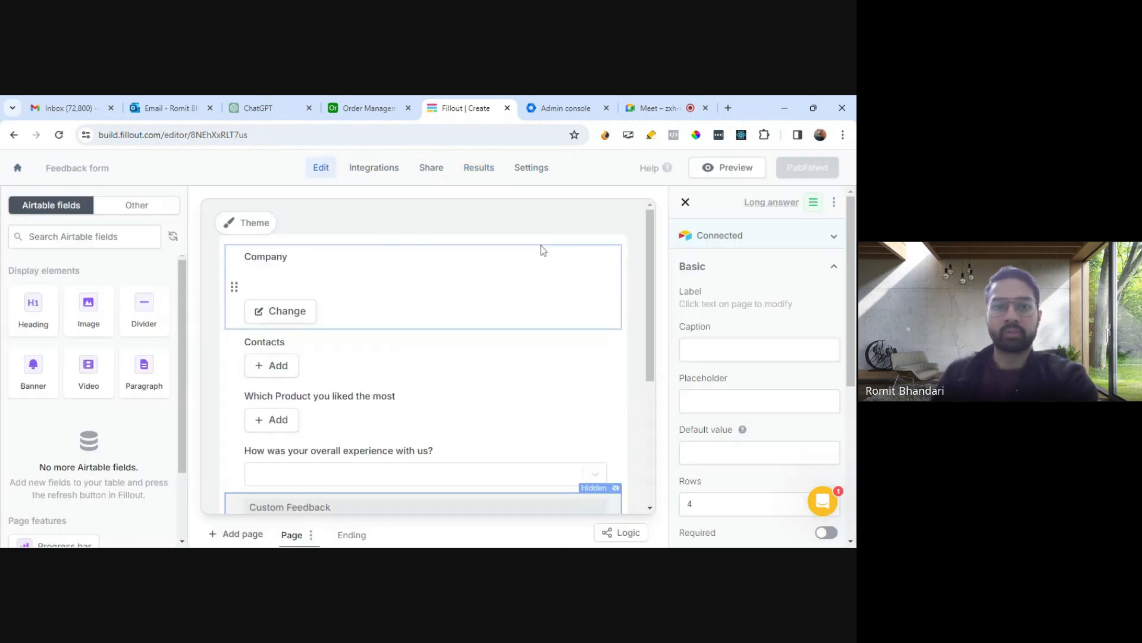
pyautogui.scroll(-4, 420, 322)
pyautogui.scroll(4, 421, 324)
pyautogui.click(531, 168)
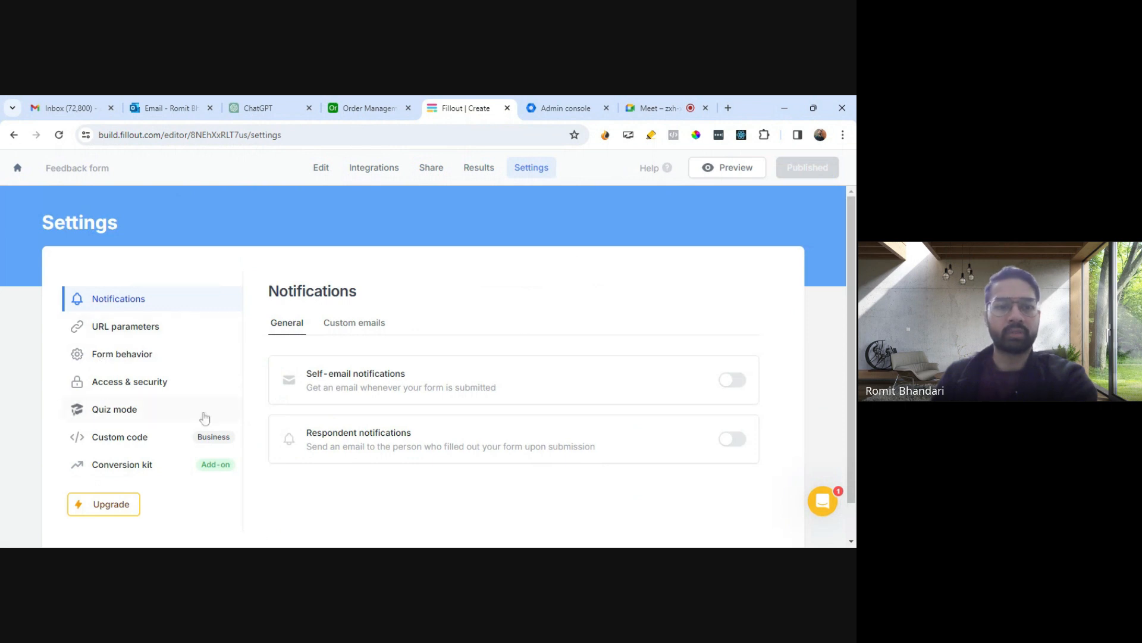
pyautogui.click(722, 172)
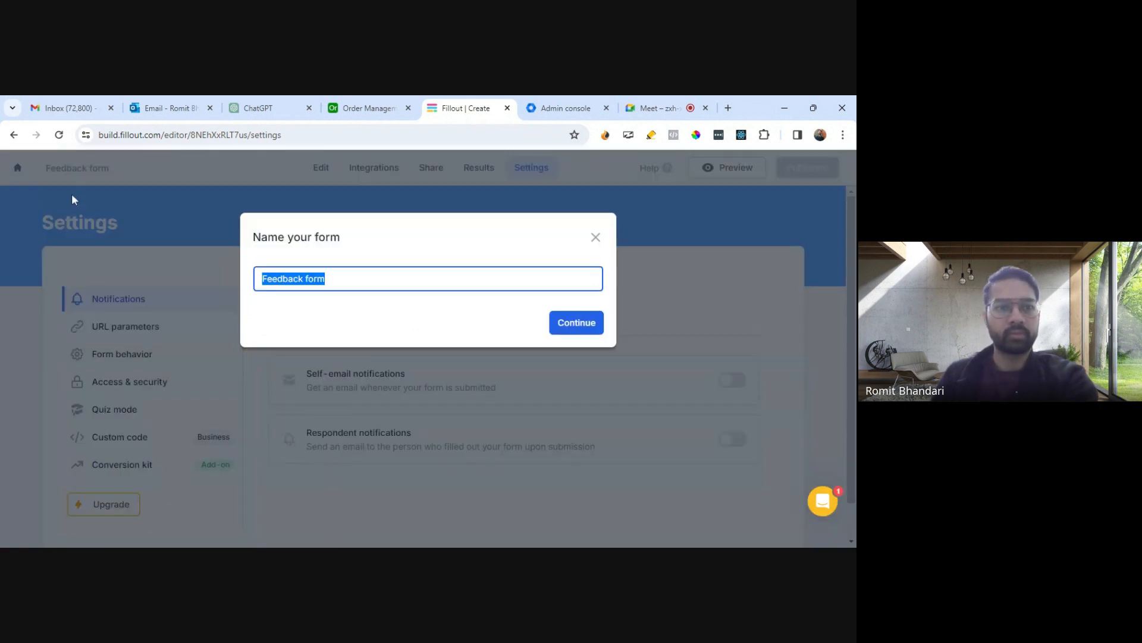
pyautogui.click(591, 239)
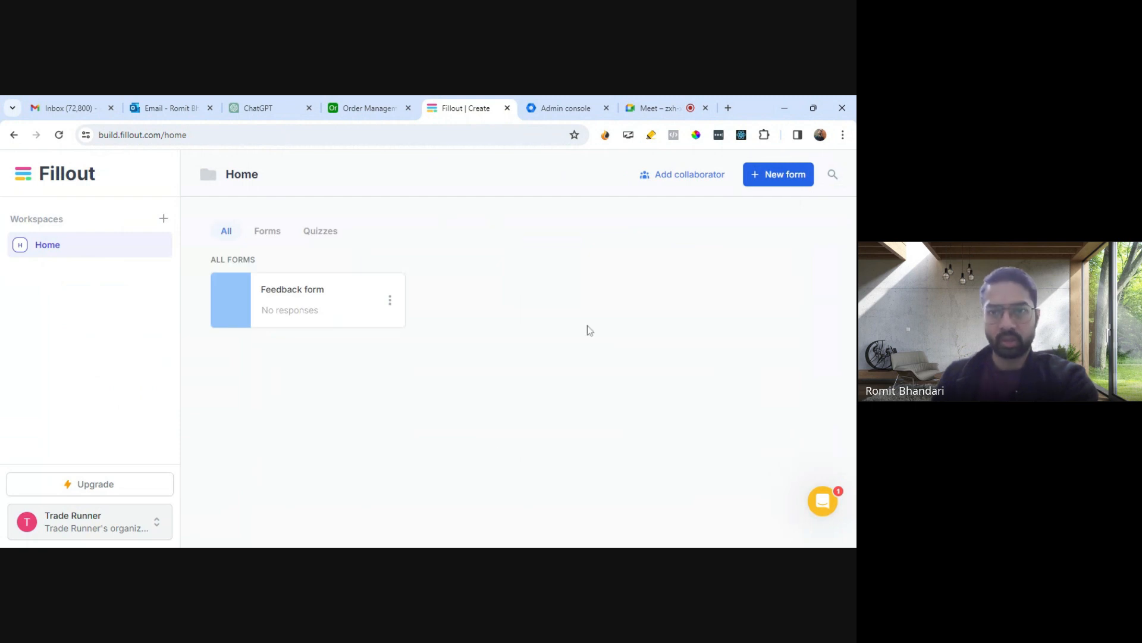
pyautogui.click(655, 108)
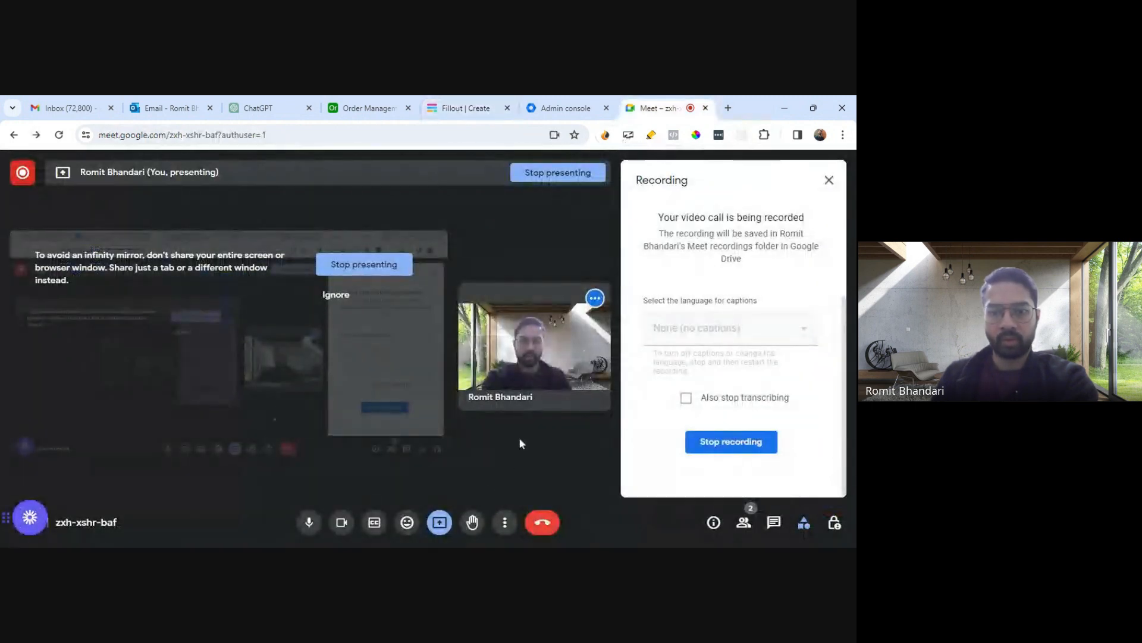